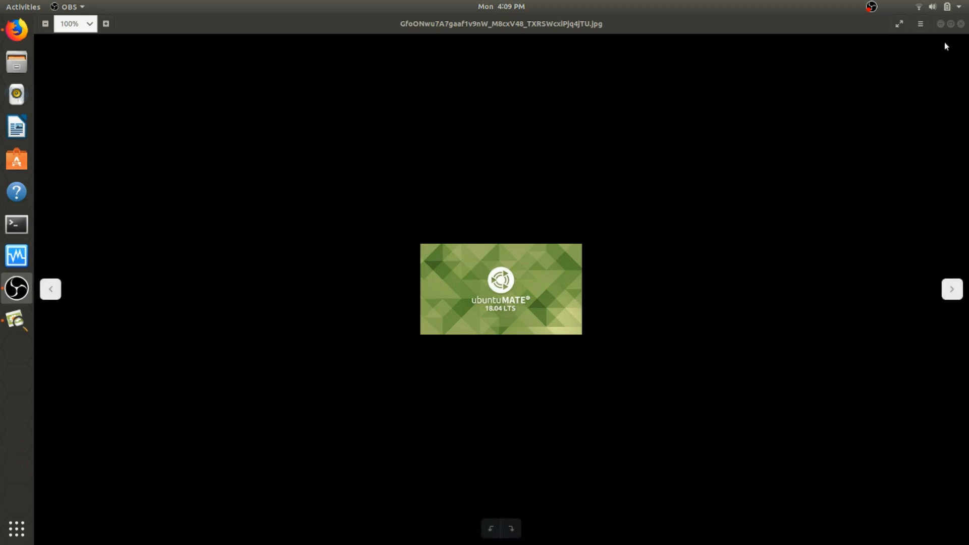
# Close the Ubuntu MATE 18.04 LTS wallpaper image in Image Viewer
pyautogui.click(960, 24)
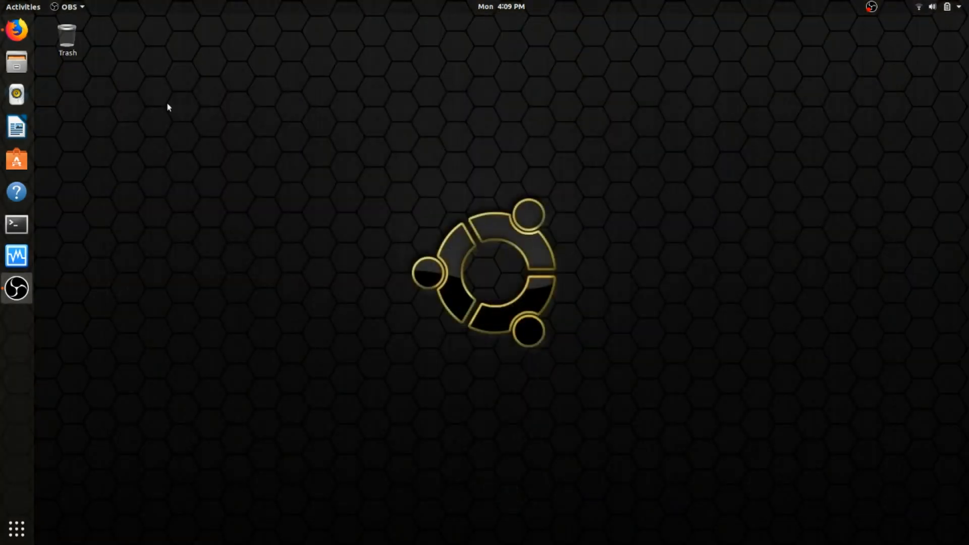
# In Firefox, go from DistroWatch's Ubuntu MATE entry to the official ubuntu-mate.org home page
pyautogui.click(14, 35)
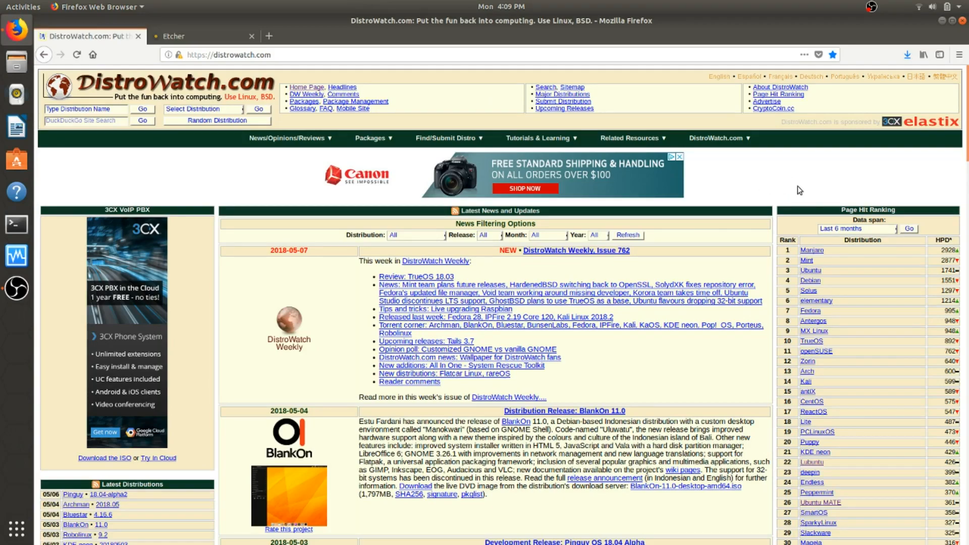
pyautogui.scroll(-5, 854, 301)
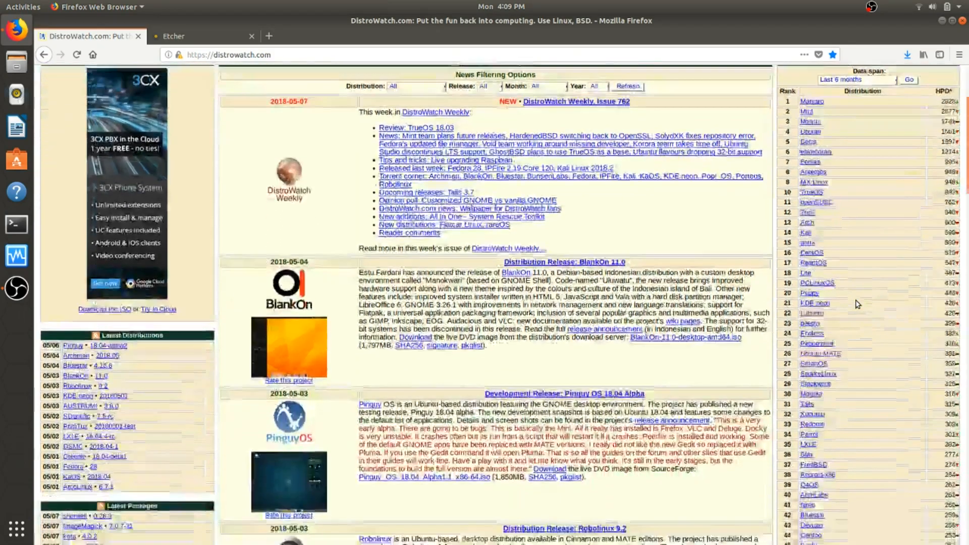
pyautogui.scroll(-3, 857, 304)
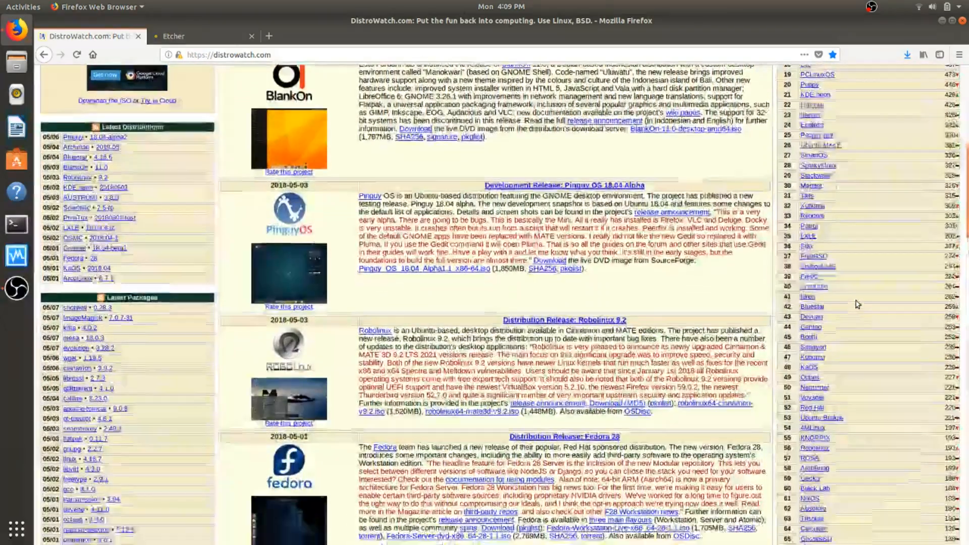
pyautogui.scroll(4, 848, 328)
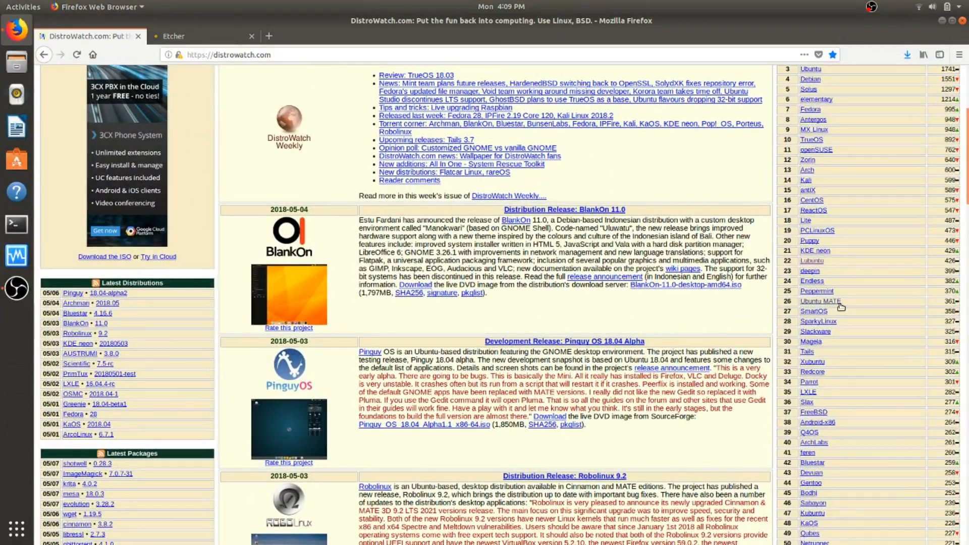
pyautogui.click(820, 302)
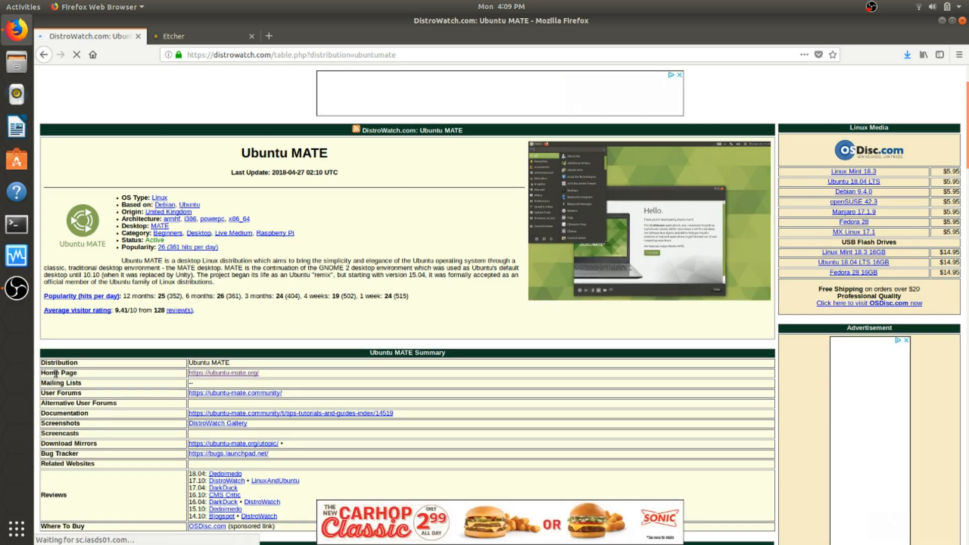
pyautogui.click(223, 376)
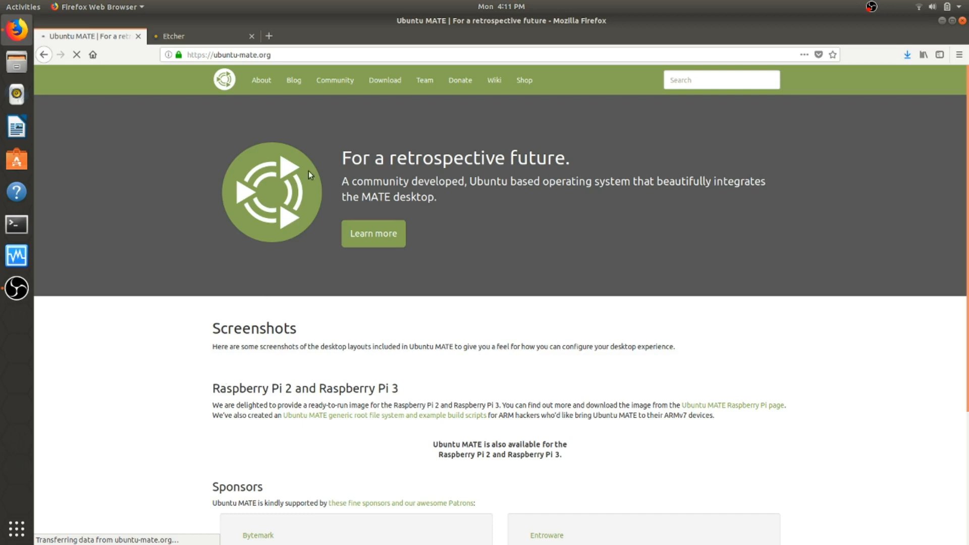
# Open the Ubuntu MATE Download page and choose the 64-bit architecture
pyautogui.click(386, 81)
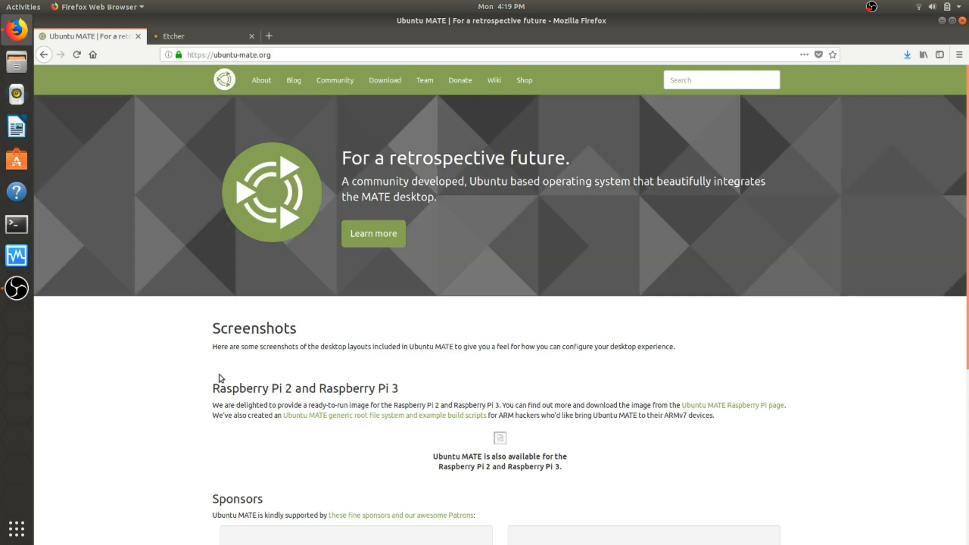
pyautogui.click(381, 83)
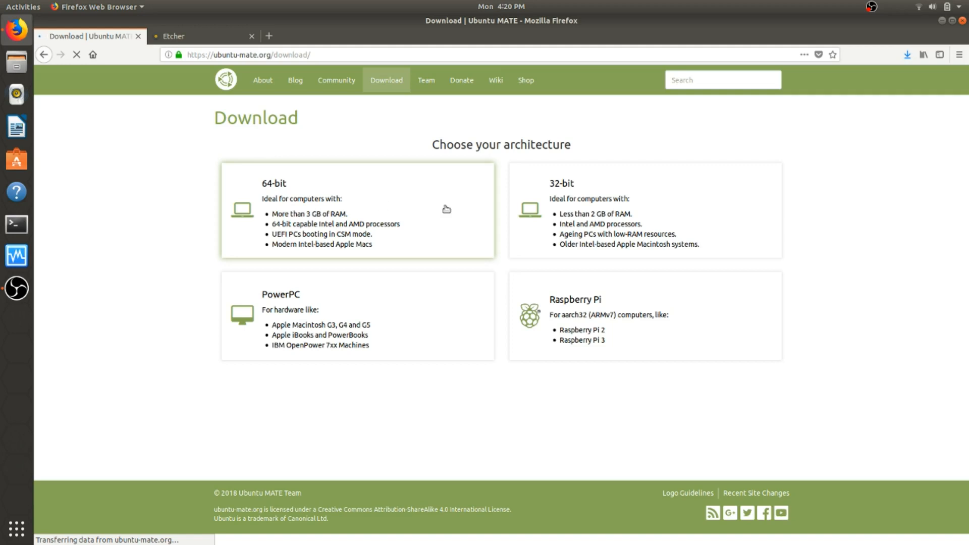
pyautogui.click(312, 188)
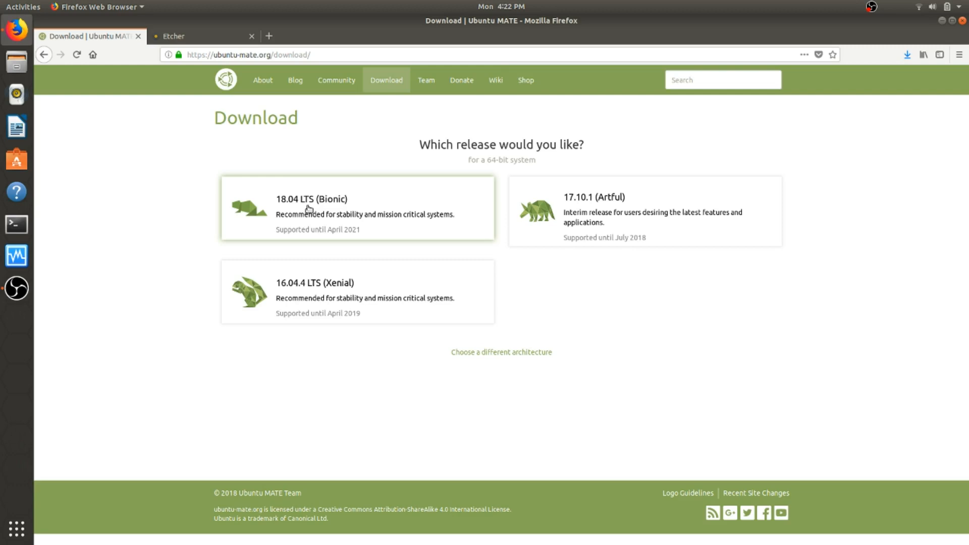
# Pick 18.04 LTS (Bionic), start saving the desktop amd64 ISO, then cancel that download
pyautogui.click(245, 202)
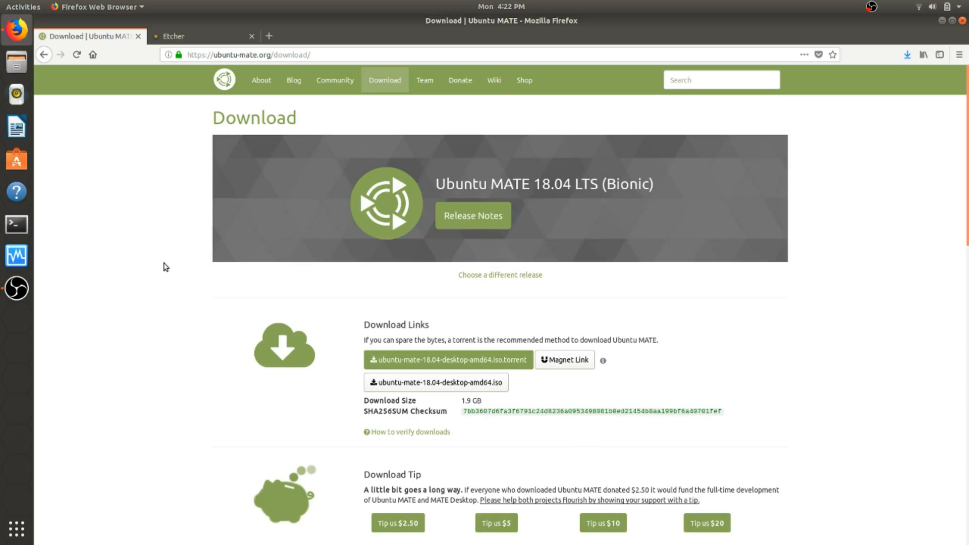
pyautogui.scroll(-3, 163, 266)
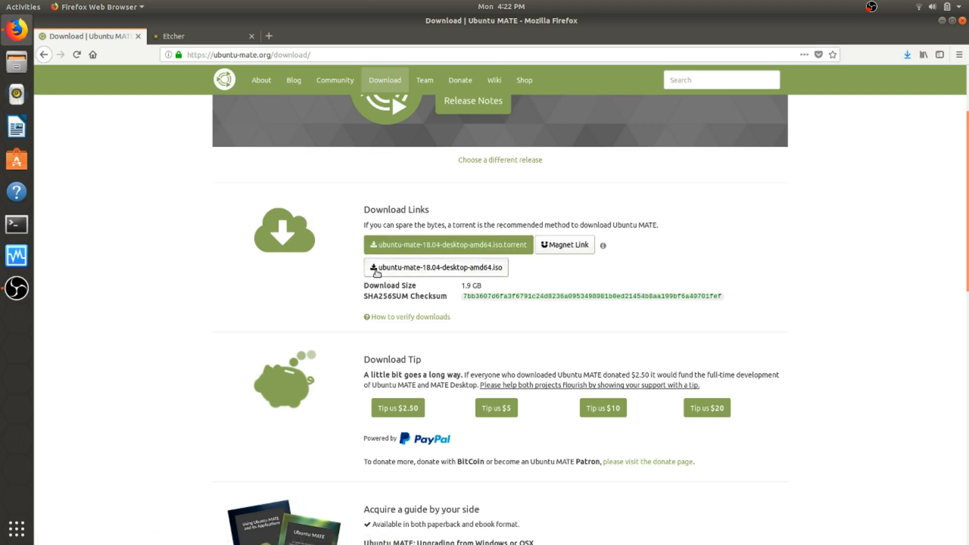
pyautogui.click(393, 273)
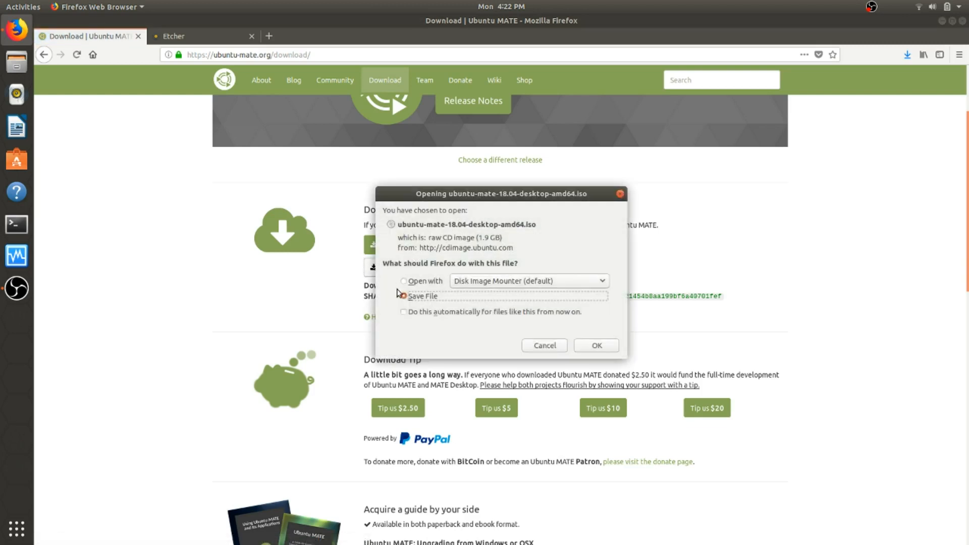
pyautogui.click(597, 346)
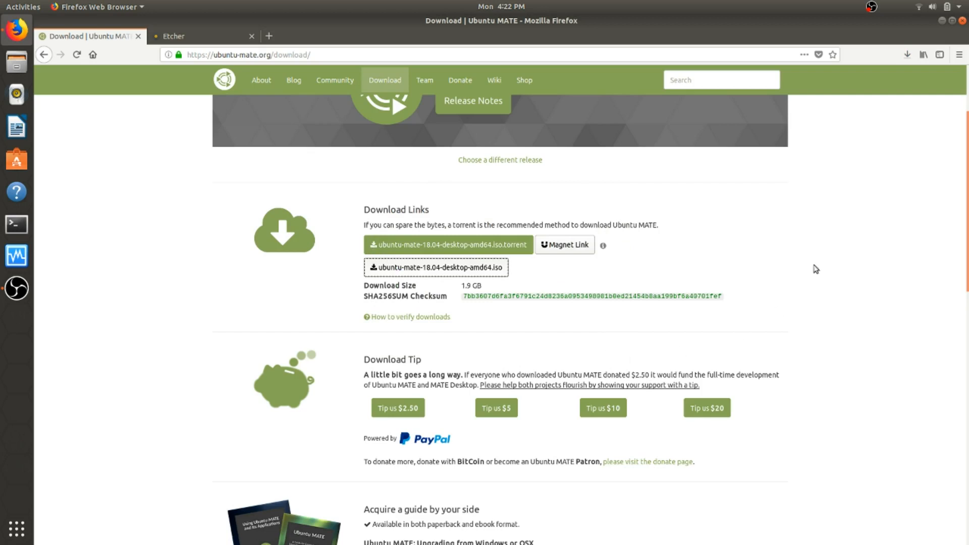
pyautogui.click(906, 55)
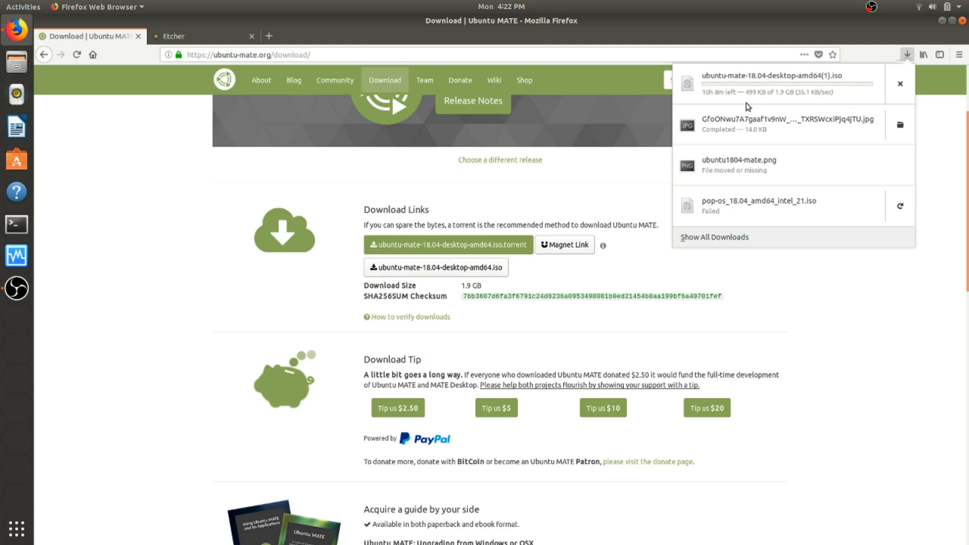
pyautogui.click(901, 86)
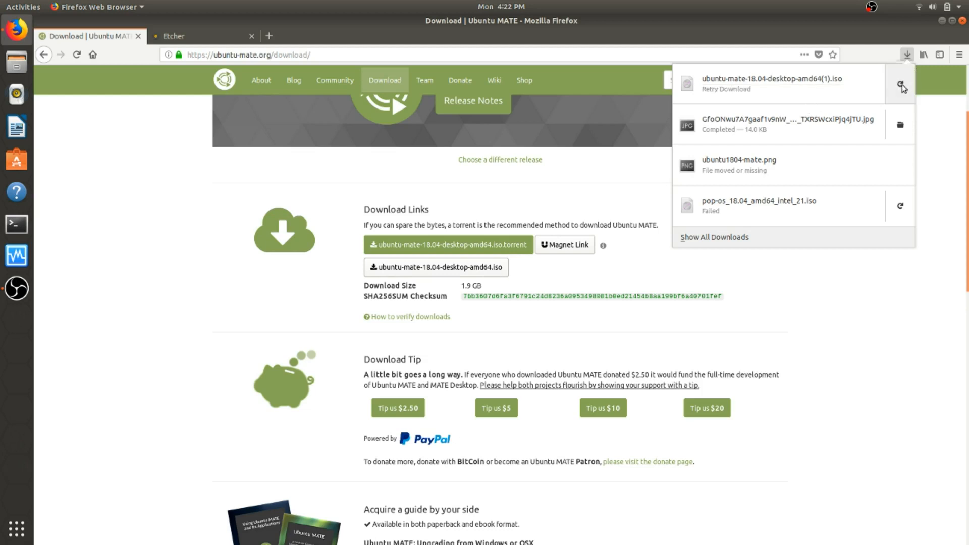
pyautogui.click(843, 279)
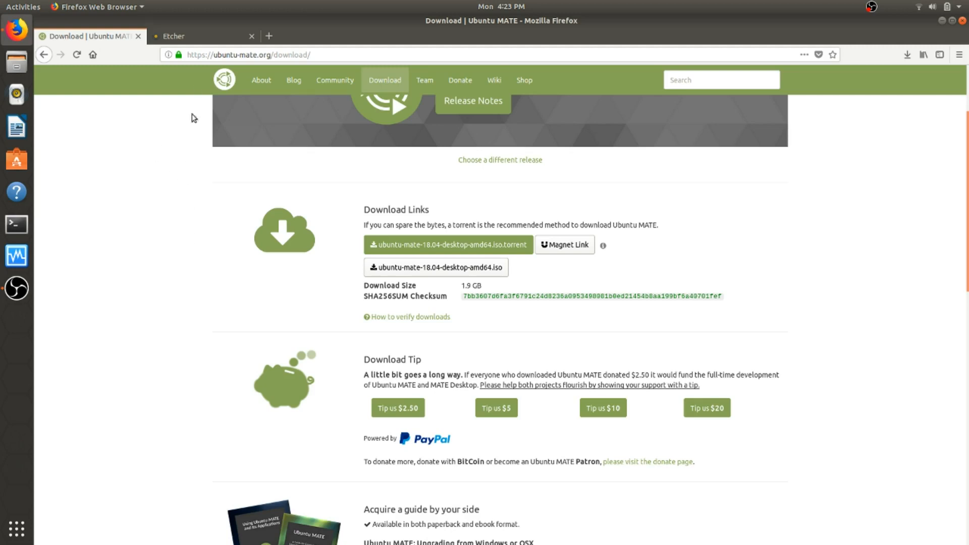
# Close the Etcher tab, then the remaining Ubuntu MATE tab to quit Firefox
pyautogui.click(191, 43)
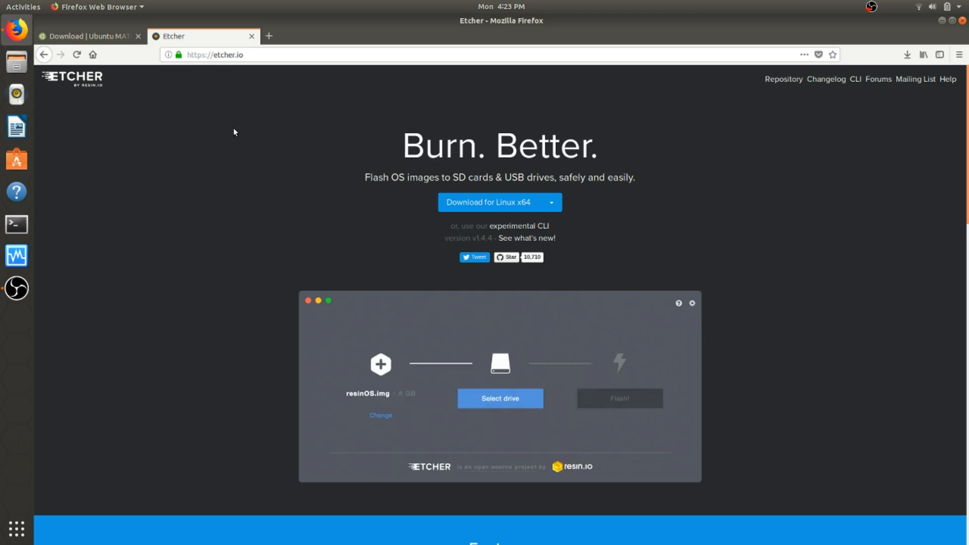
pyautogui.click(251, 36)
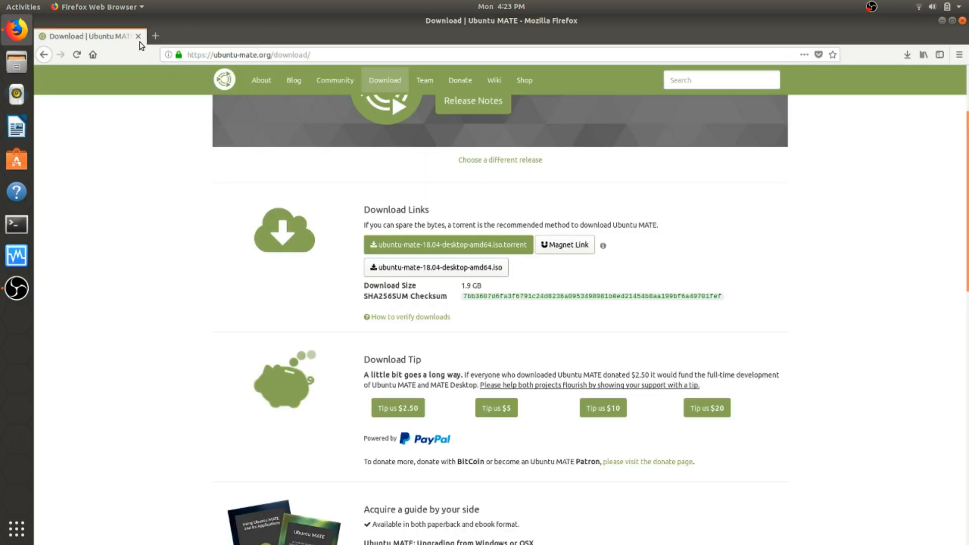
pyautogui.click(138, 36)
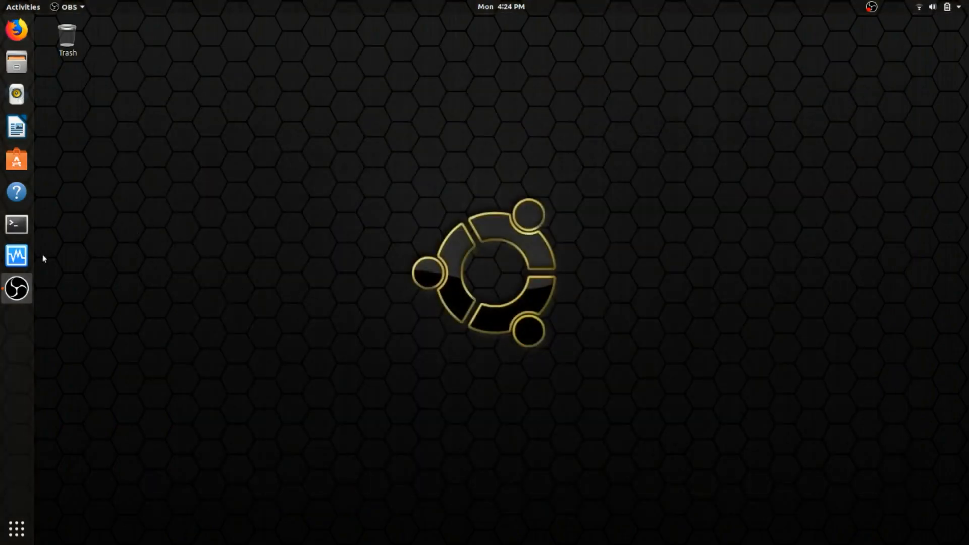
# Launch VirtualBox and create VM 'Ubuntu Mate 18.04' with 3569 MB memory and a new hard disk
pyautogui.click(17, 256)
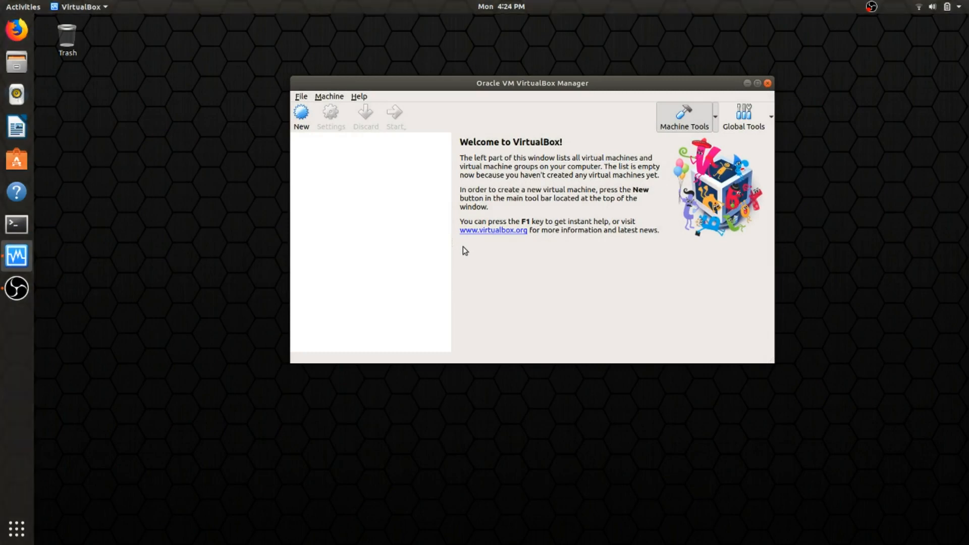
pyautogui.click(302, 121)
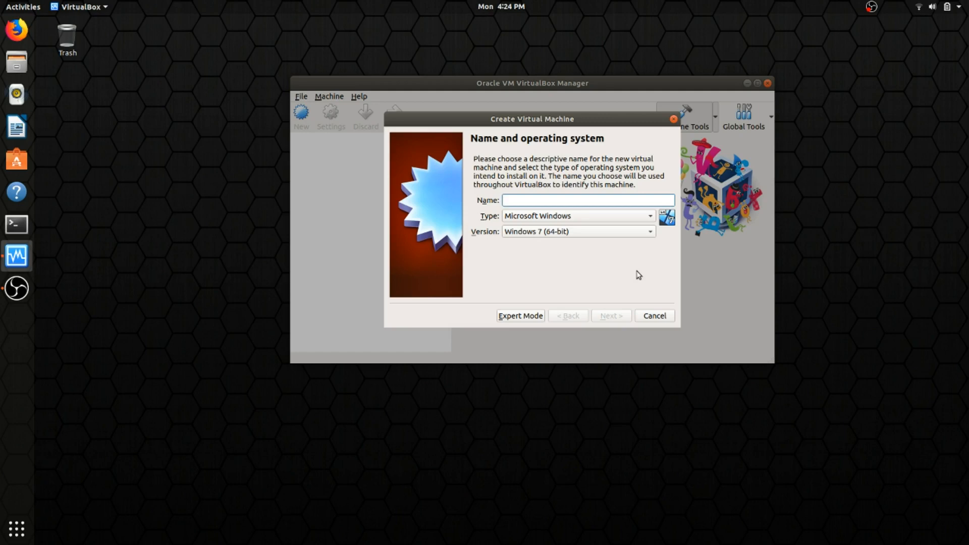
pyautogui.write('Ubuntu')
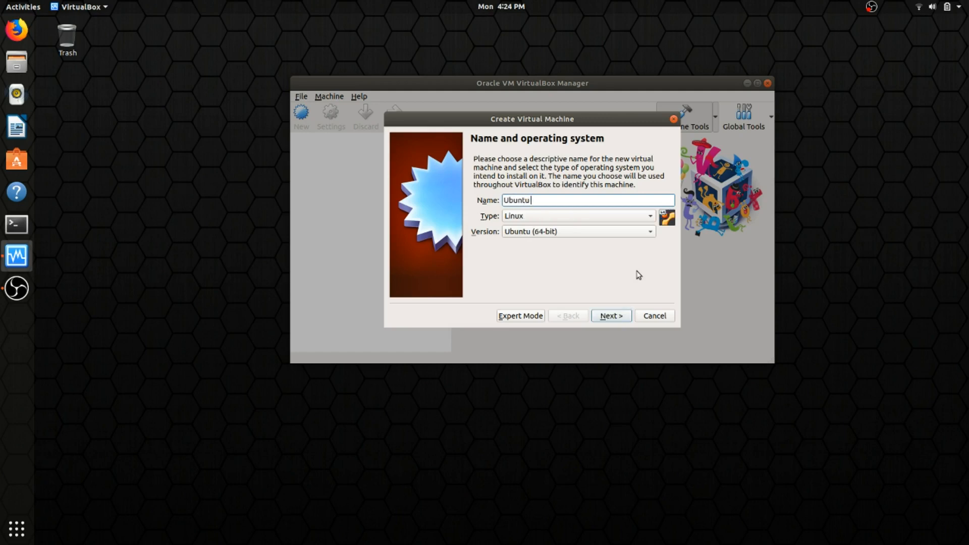
pyautogui.write(' Mate 18.04')
pyautogui.click(611, 316)
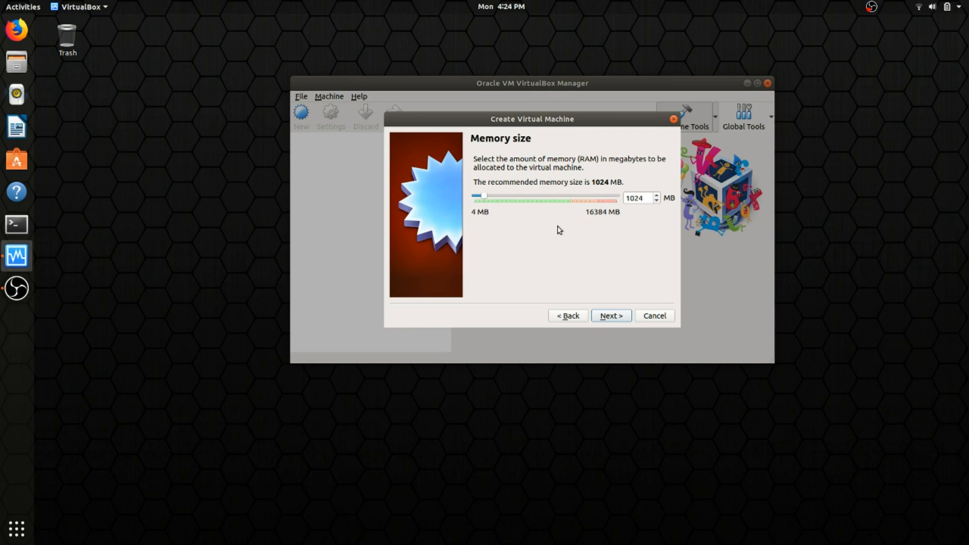
pyautogui.moveTo(486, 199); pyautogui.dragTo(511, 200)
pyautogui.click(611, 318)
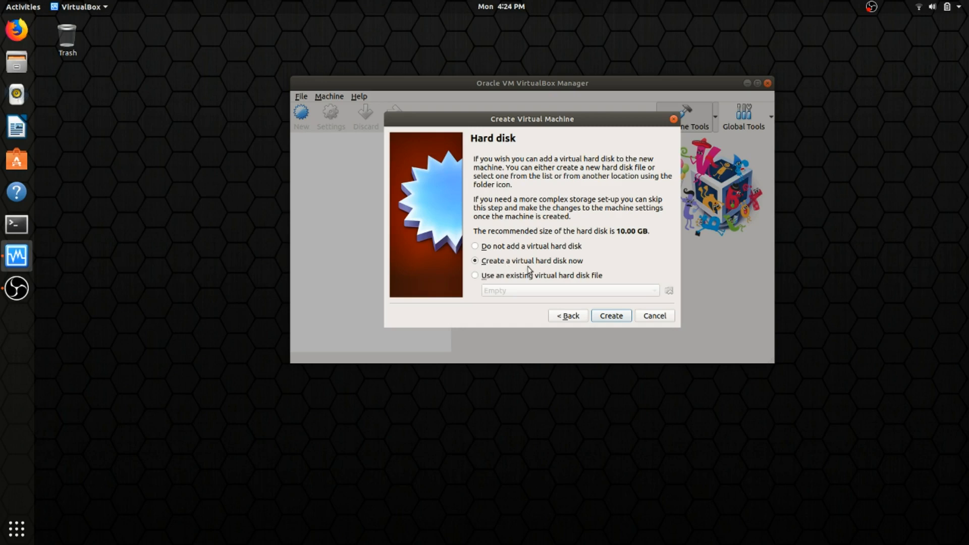
pyautogui.click(609, 317)
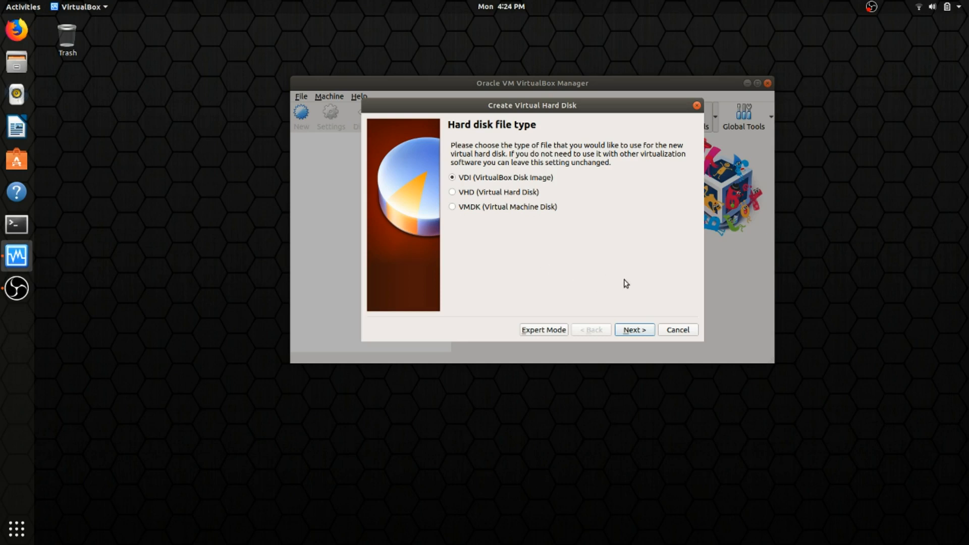
# Keep VDI and dynamic allocation, set the disk size to 25 GB, and finish the VM
pyautogui.click(631, 330)
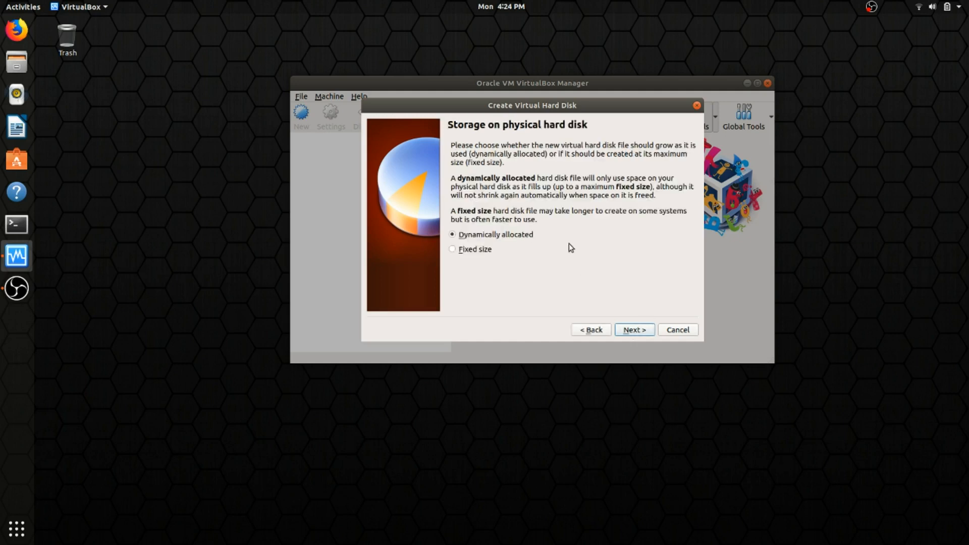
pyautogui.click(634, 331)
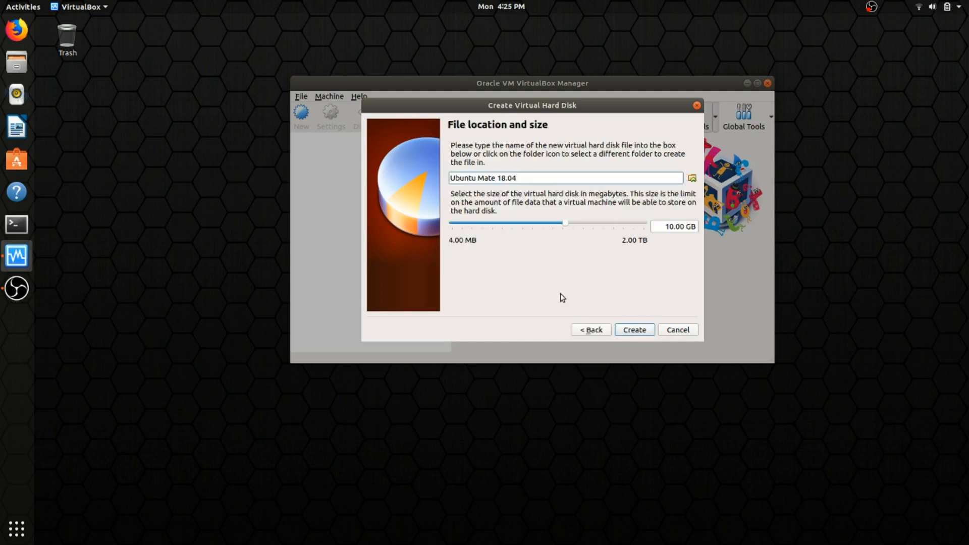
pyautogui.click(672, 227)
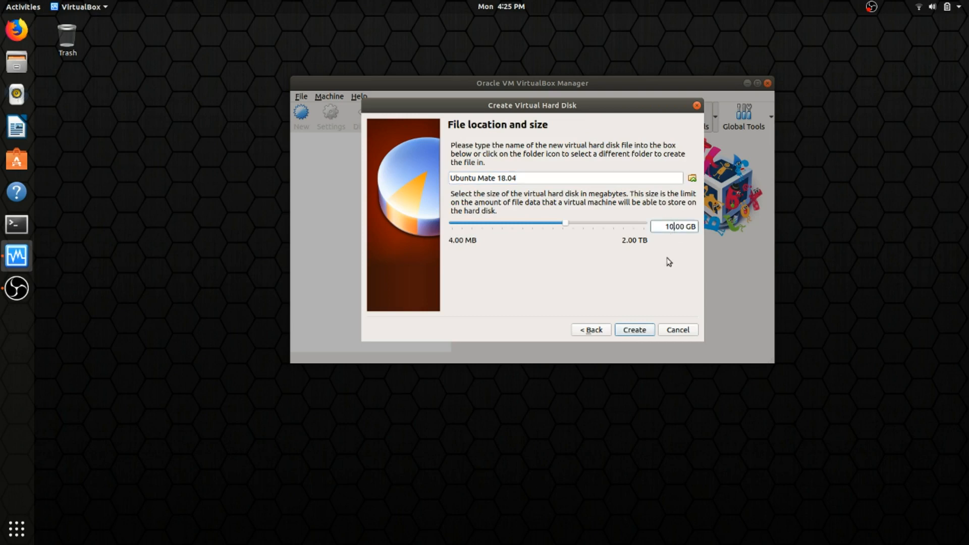
pyautogui.press('BackSpace')
pyautogui.press('BackSpace')
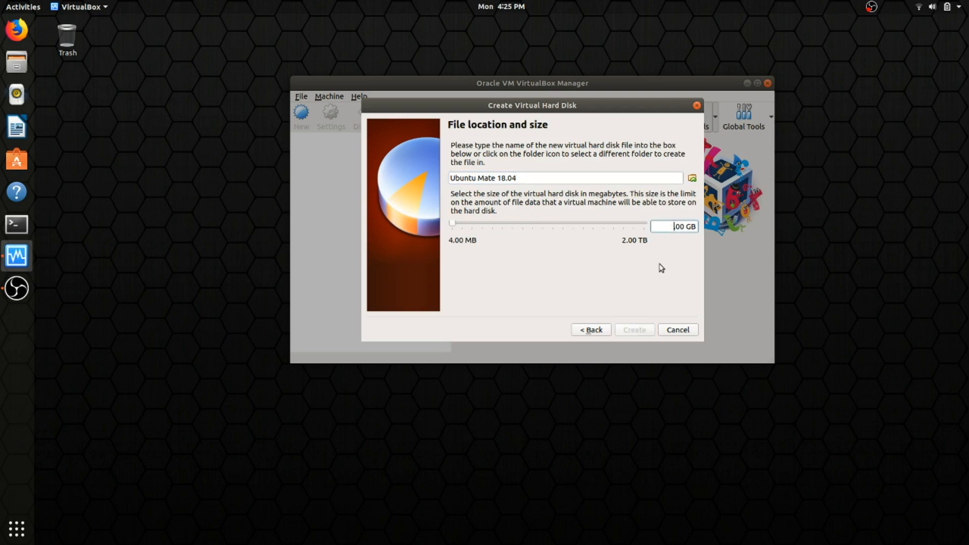
pyautogui.write('25')
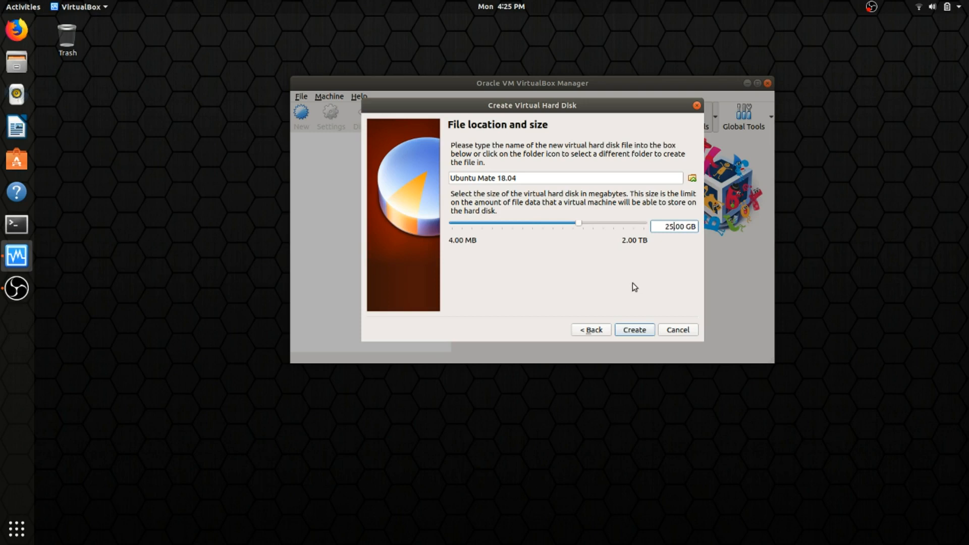
pyautogui.click(635, 330)
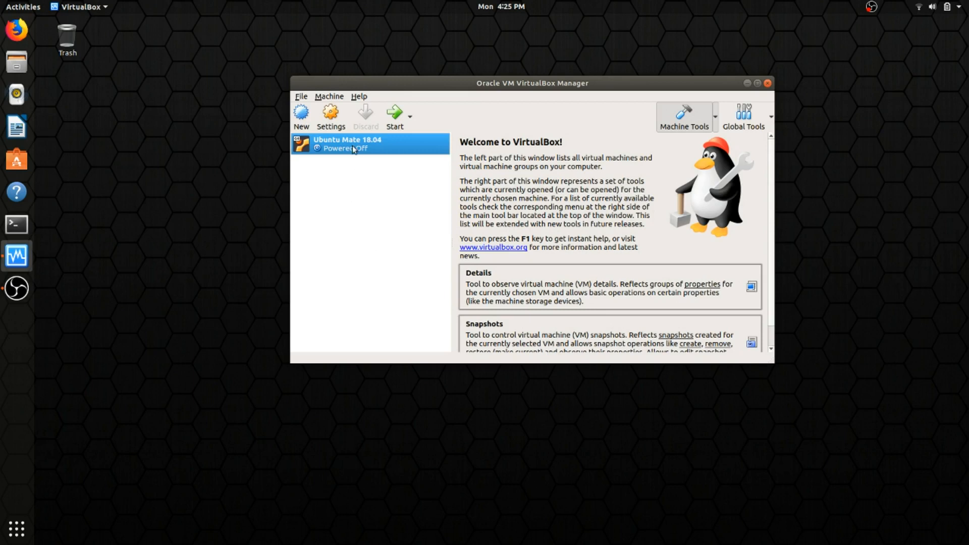
# Give the Ubuntu Mate 18.04 VM 2 processors in its System settings
pyautogui.click(330, 116)
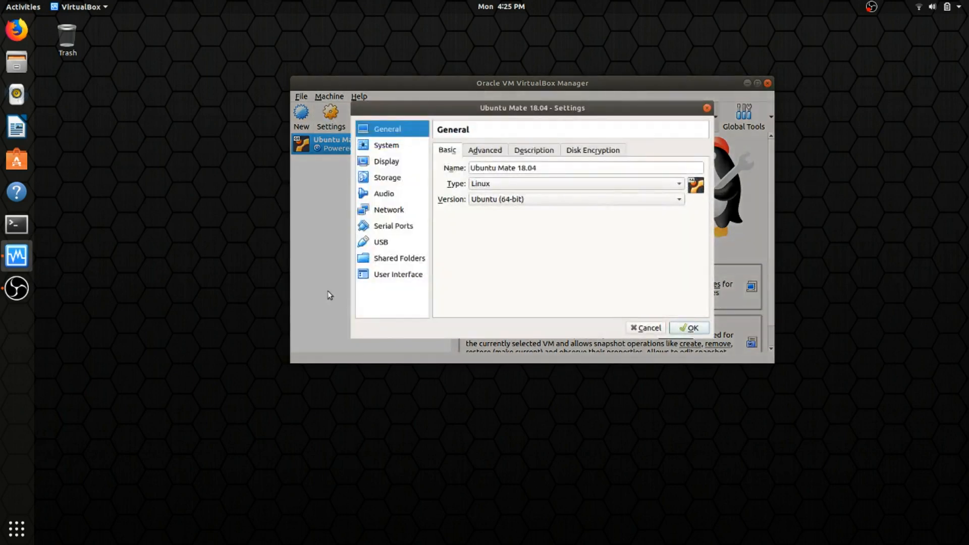
pyautogui.click(386, 150)
pyautogui.click(502, 152)
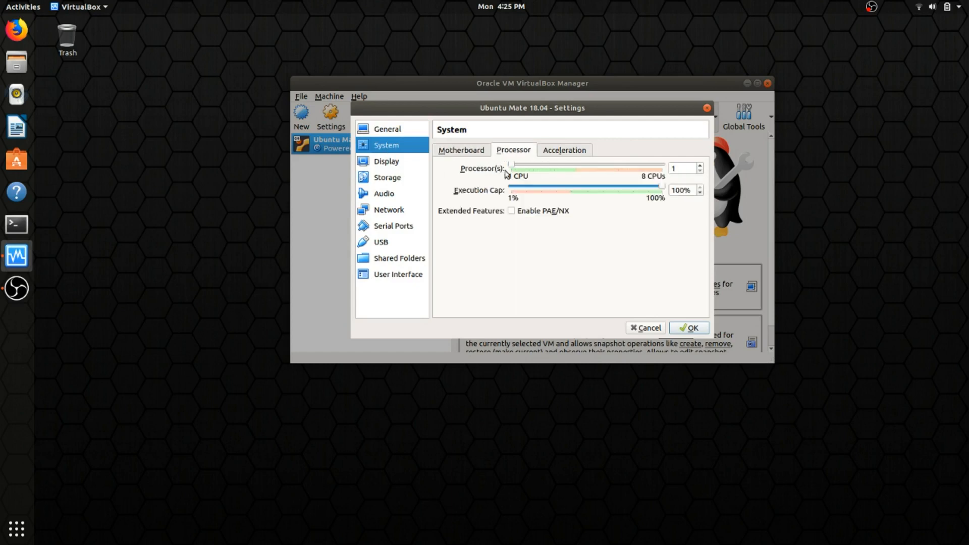
pyautogui.moveTo(511, 168); pyautogui.dragTo(532, 166)
# Raise the VM's display video memory to 128 MB
pyautogui.click(382, 166)
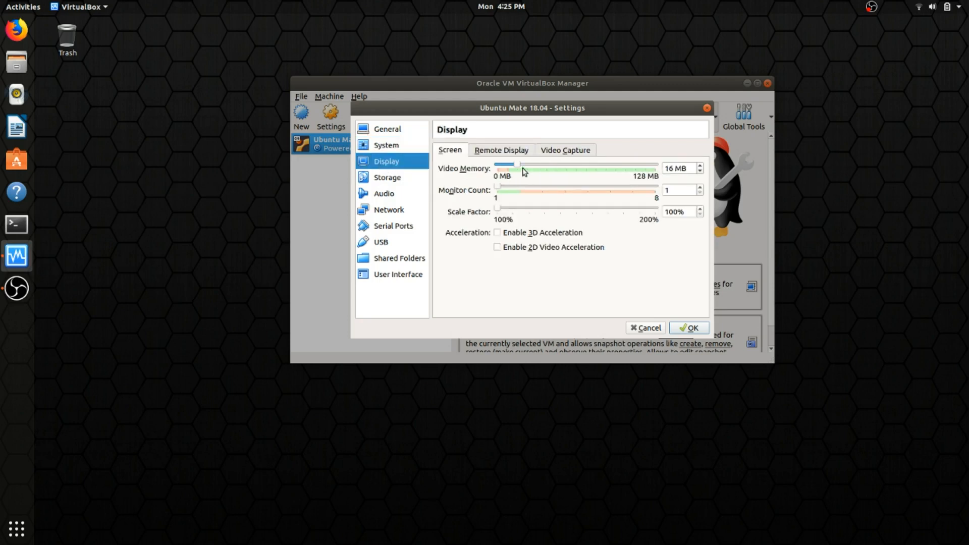
pyautogui.moveTo(517, 165); pyautogui.dragTo(689, 153)
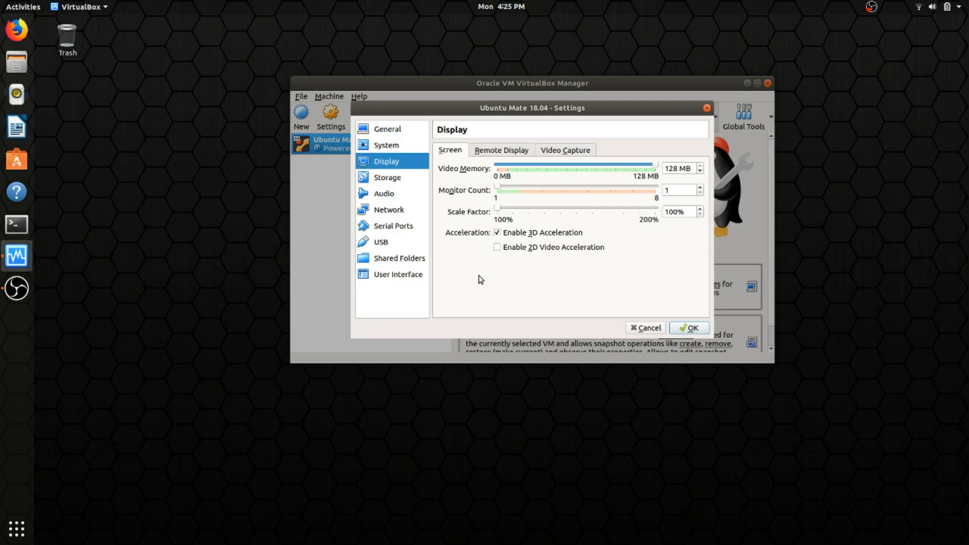
pyautogui.click(385, 179)
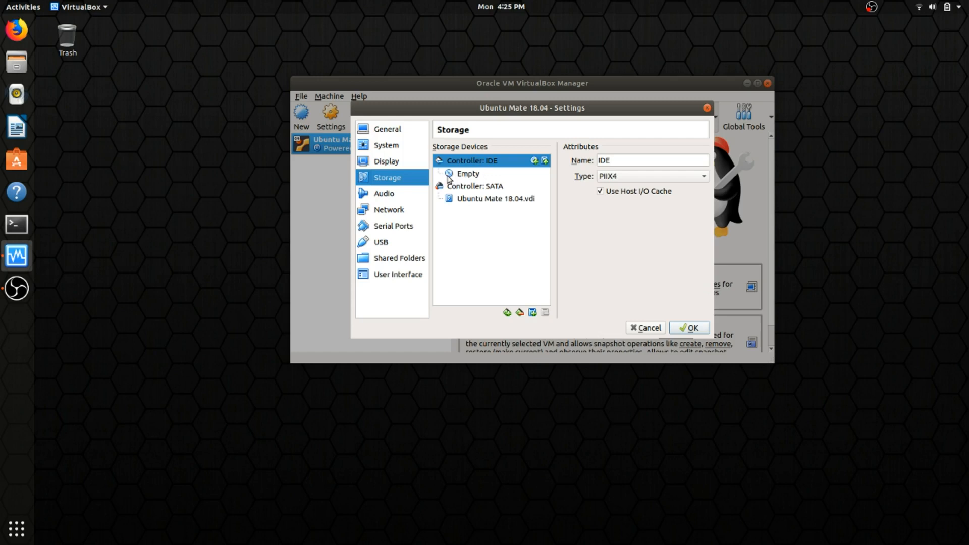
# Load the ubuntu-mate 18.04 ISO into the empty optical drive and save the settings
pyautogui.click(467, 176)
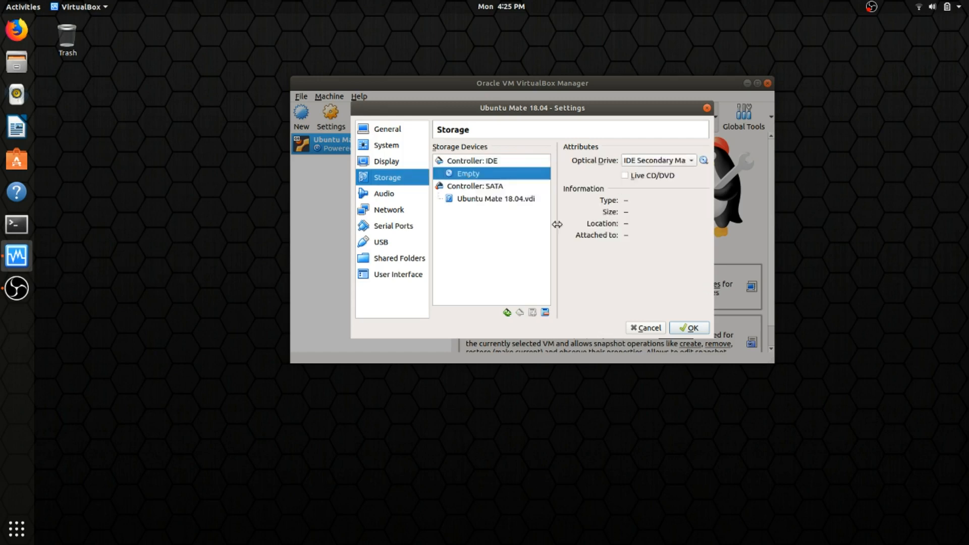
pyautogui.click(704, 161)
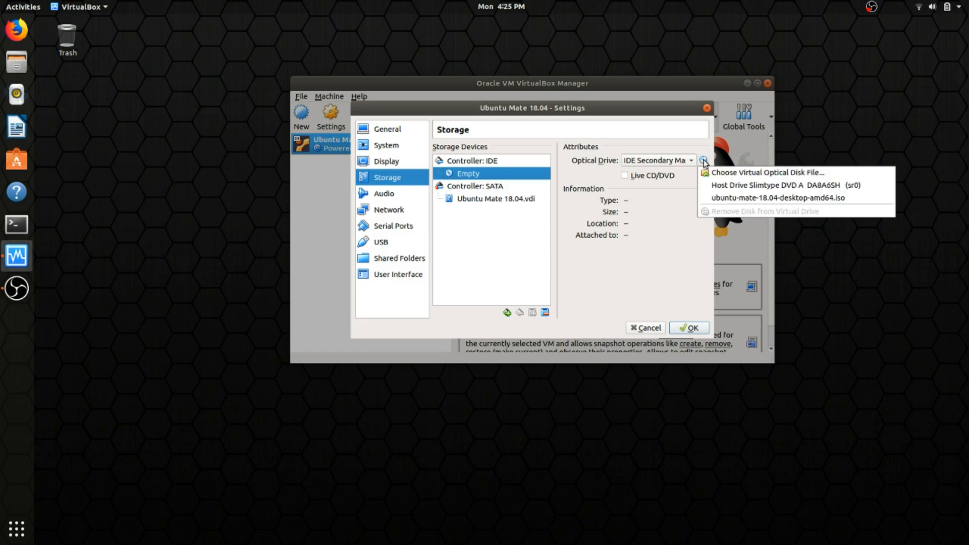
pyautogui.click(740, 175)
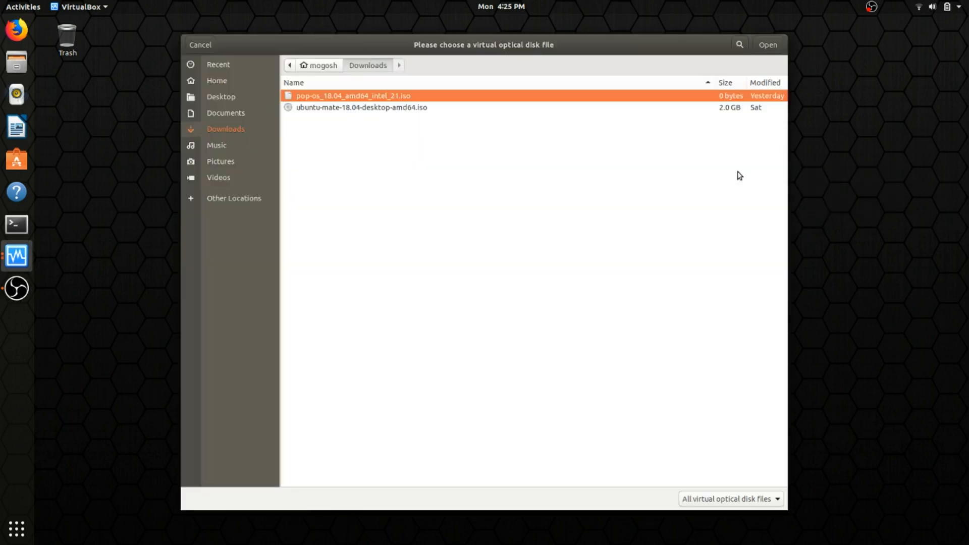
pyautogui.click(335, 112)
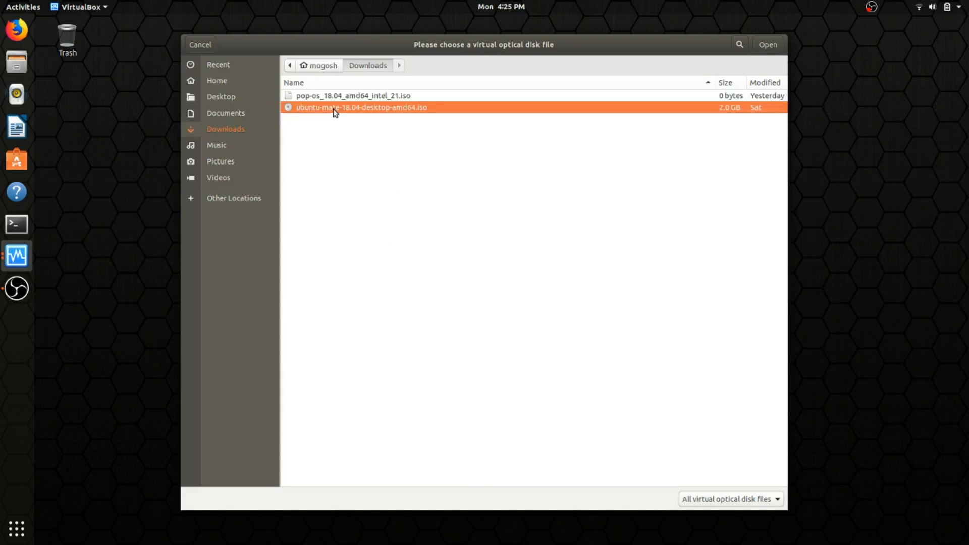
pyautogui.doubleClick(334, 112)
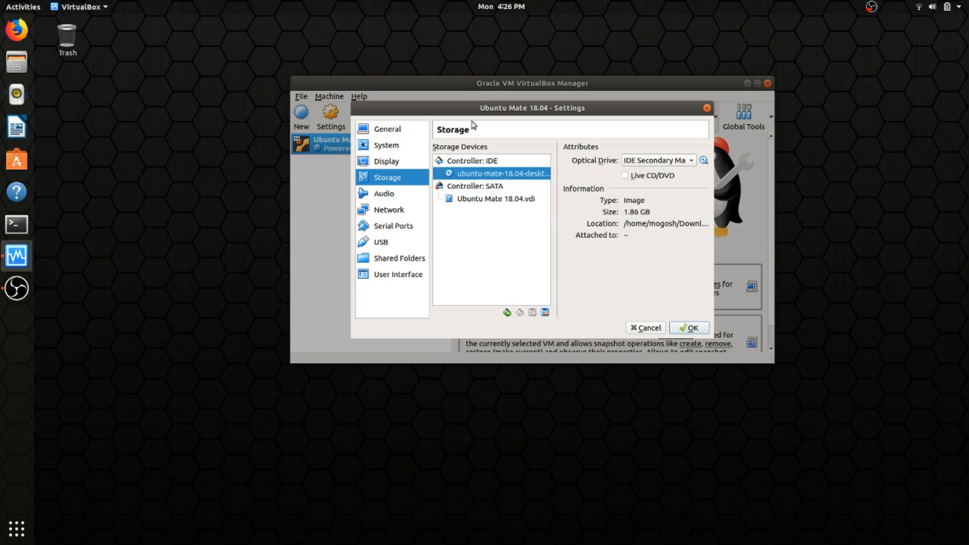
pyautogui.click(691, 331)
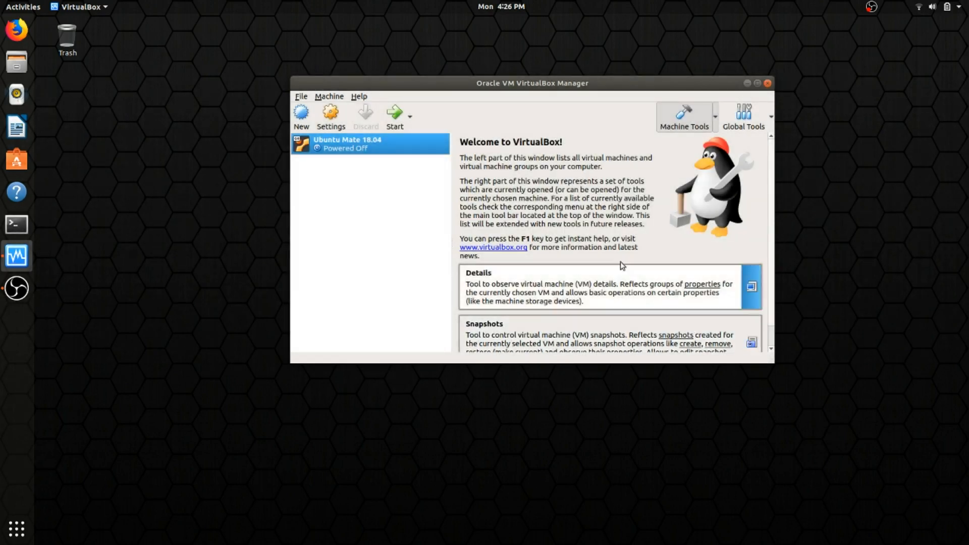
# Start the Ubuntu Mate 18.04 VM, dismiss the keyboard and mouse notices, and maximize its window
pyautogui.click(396, 120)
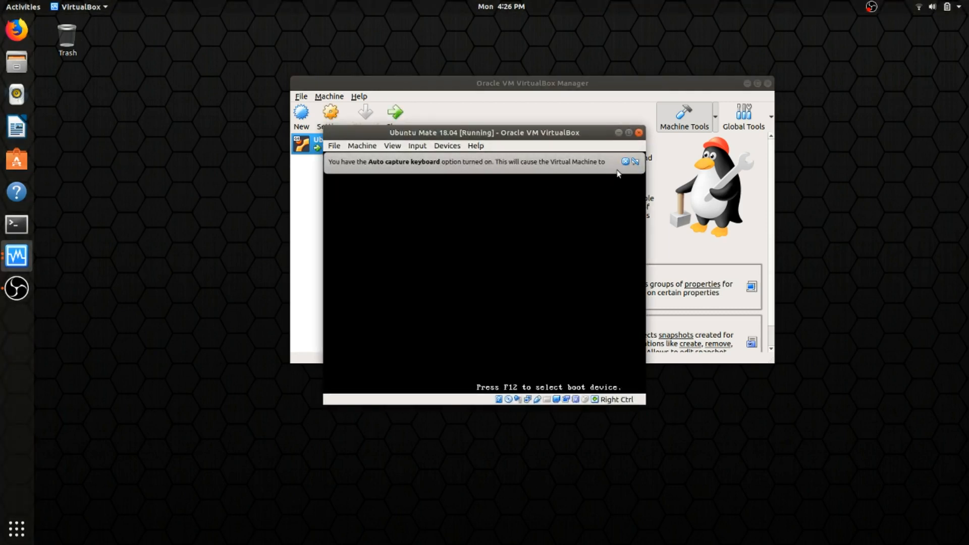
pyautogui.click(625, 162)
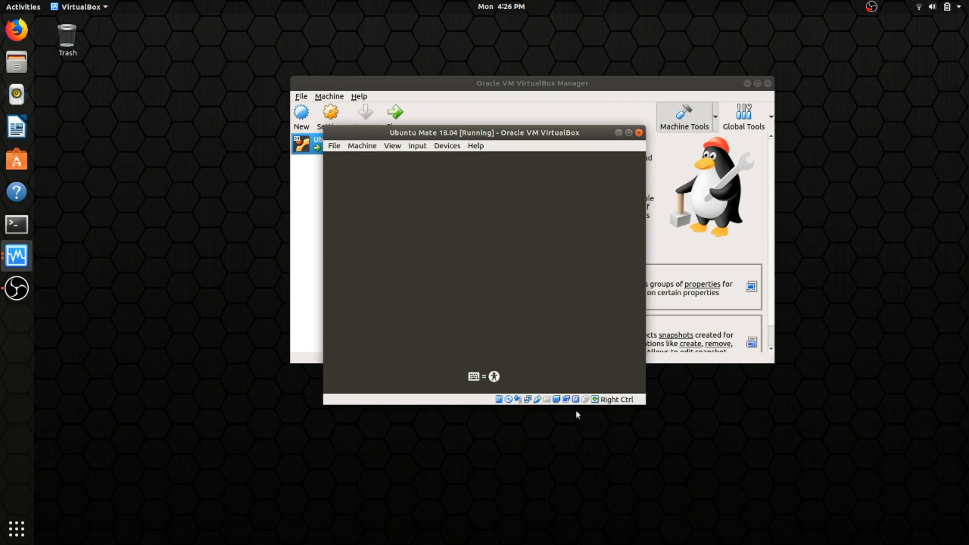
pyautogui.click(625, 162)
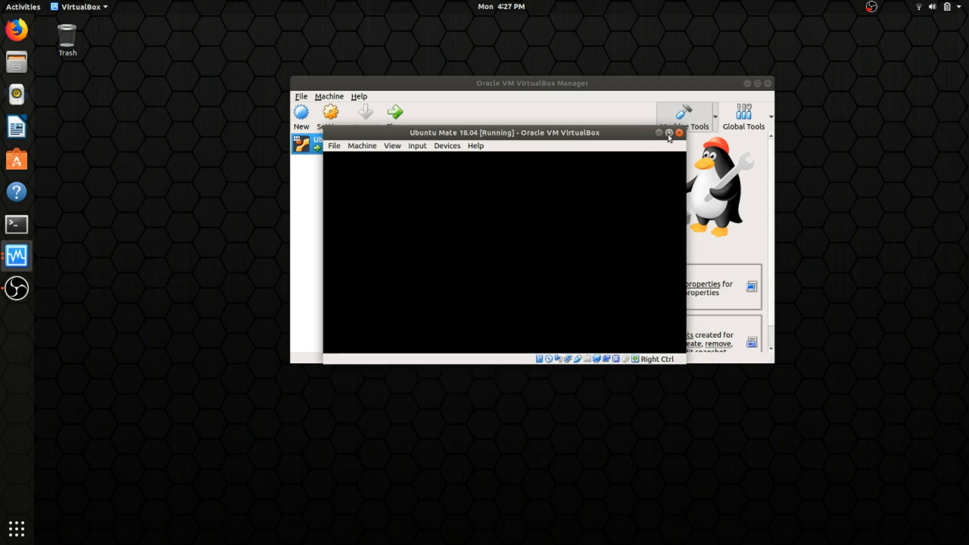
pyautogui.click(669, 133)
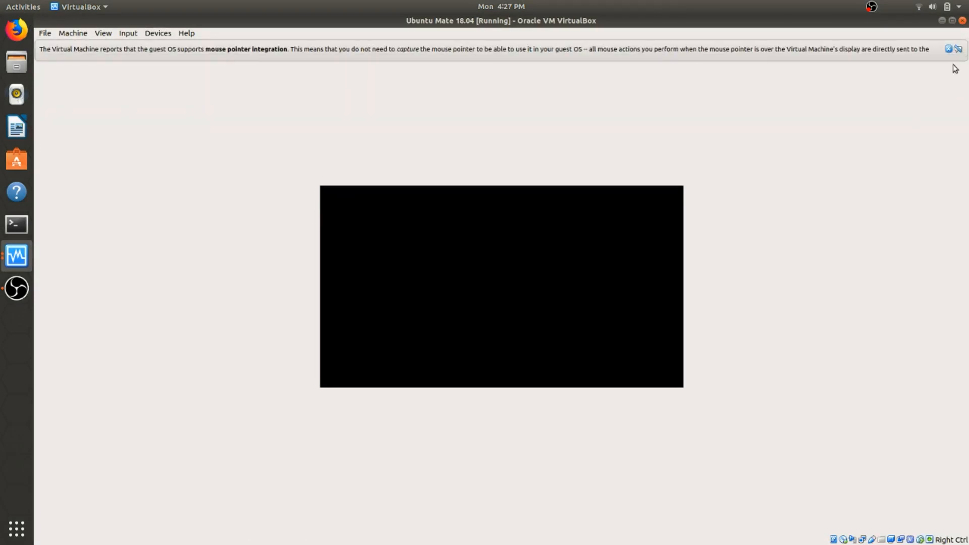
pyautogui.click(948, 49)
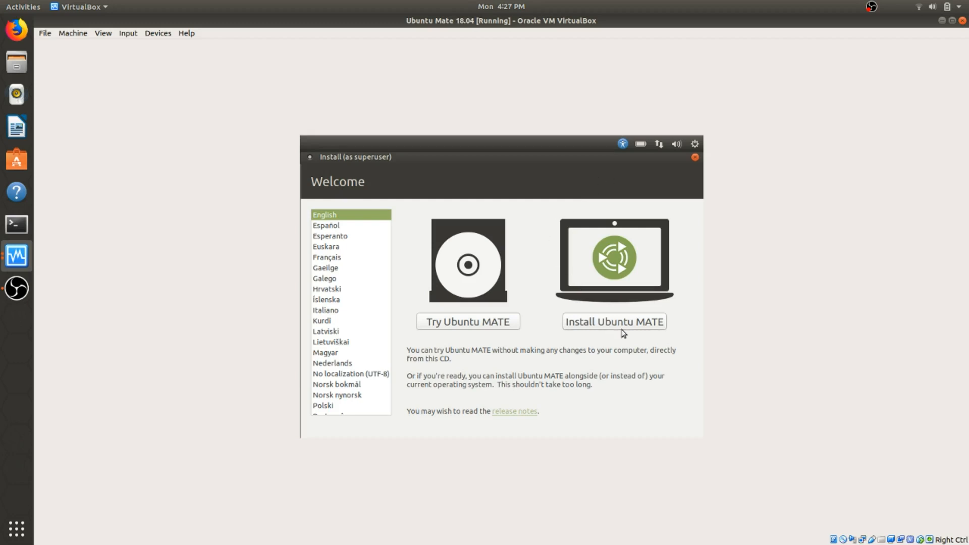
# Begin the Ubuntu MATE install with the English (US) keyboard and third-party software enabled
pyautogui.click(607, 322)
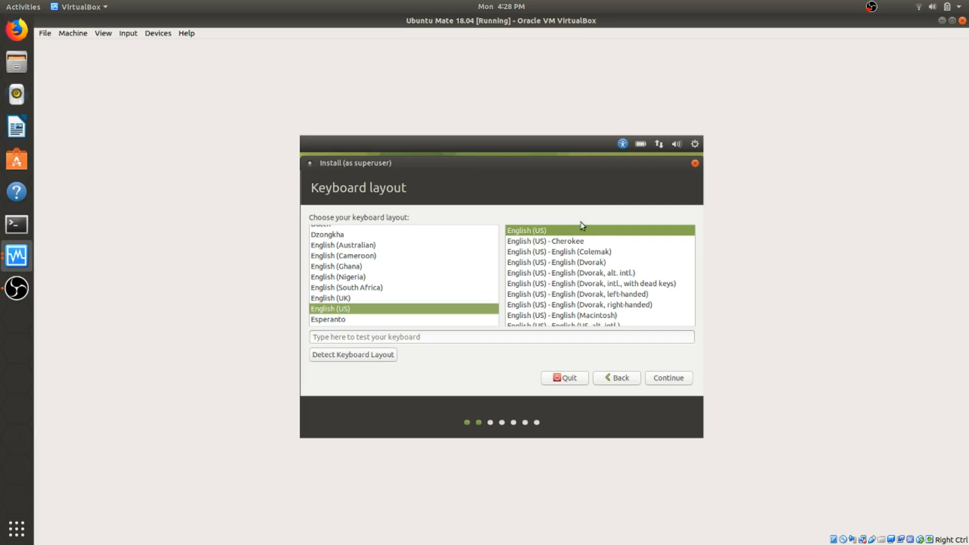
pyautogui.click(668, 379)
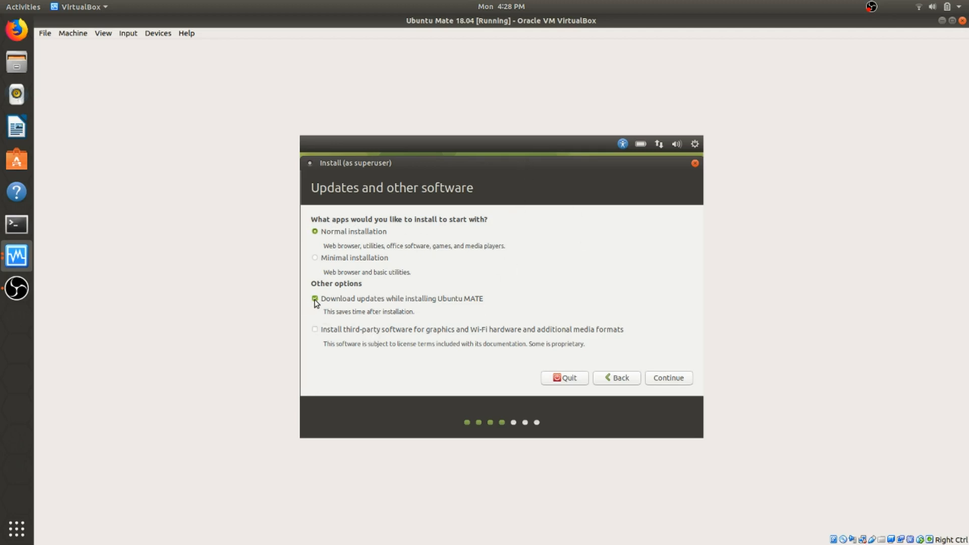
pyautogui.click(315, 330)
pyautogui.click(667, 381)
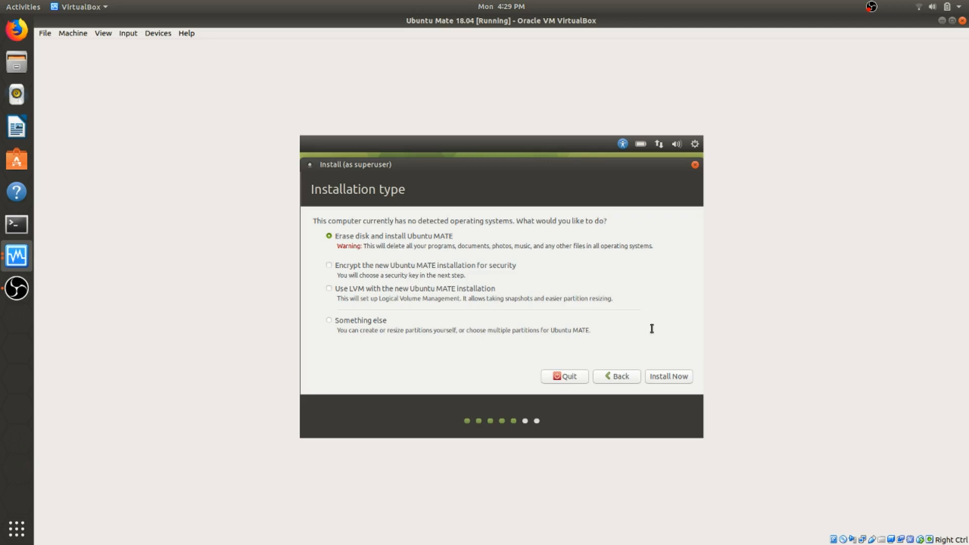
# Confirm the erase-disk install, write the partition changes, and keep Chicago as the location
pyautogui.click(667, 379)
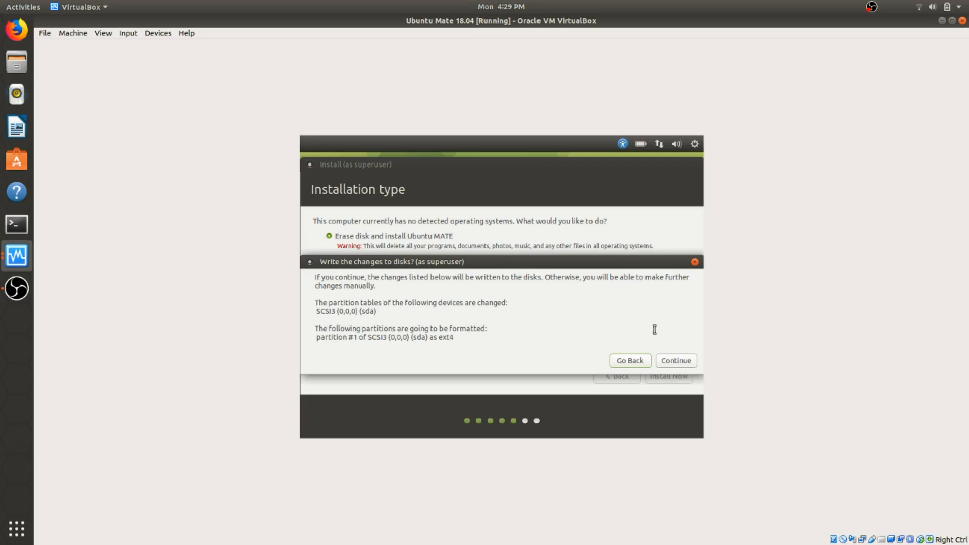
pyautogui.click(677, 362)
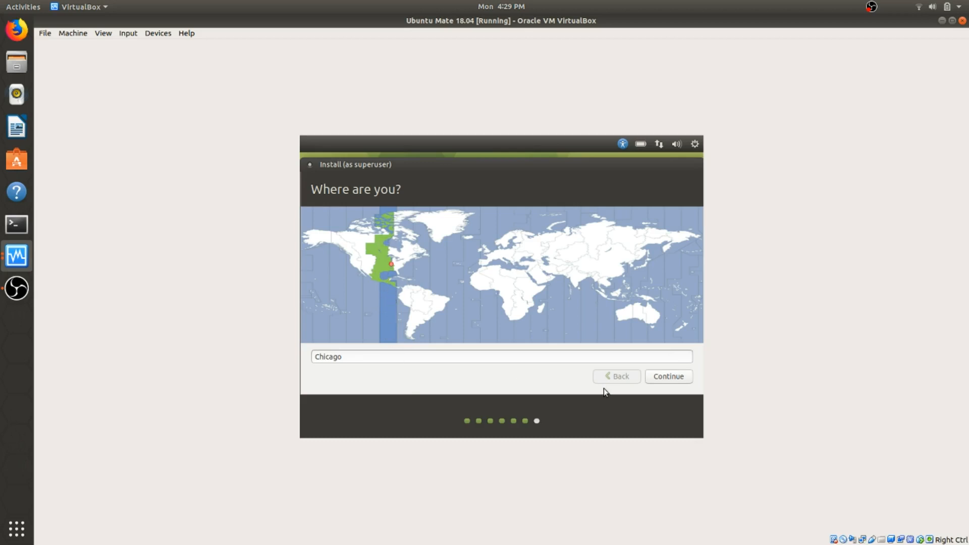
pyautogui.click(667, 377)
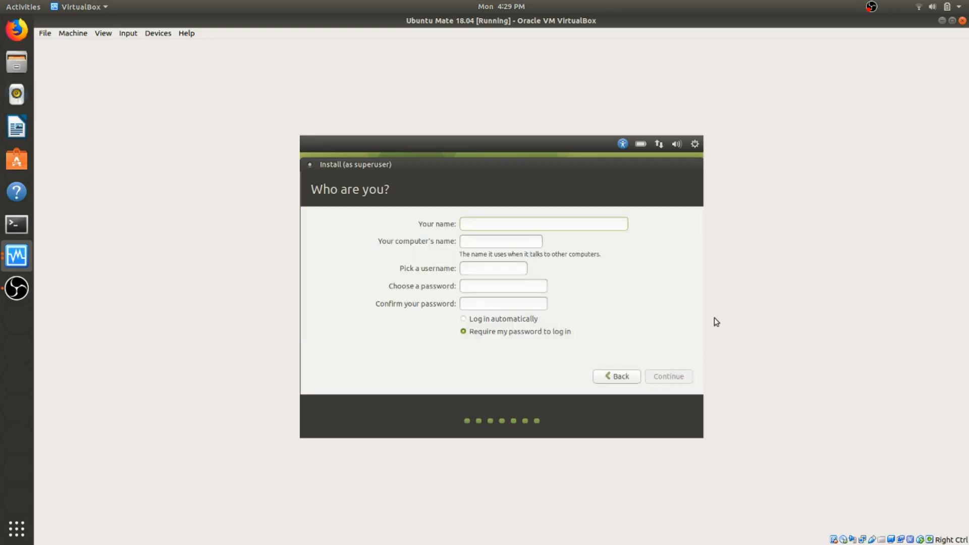
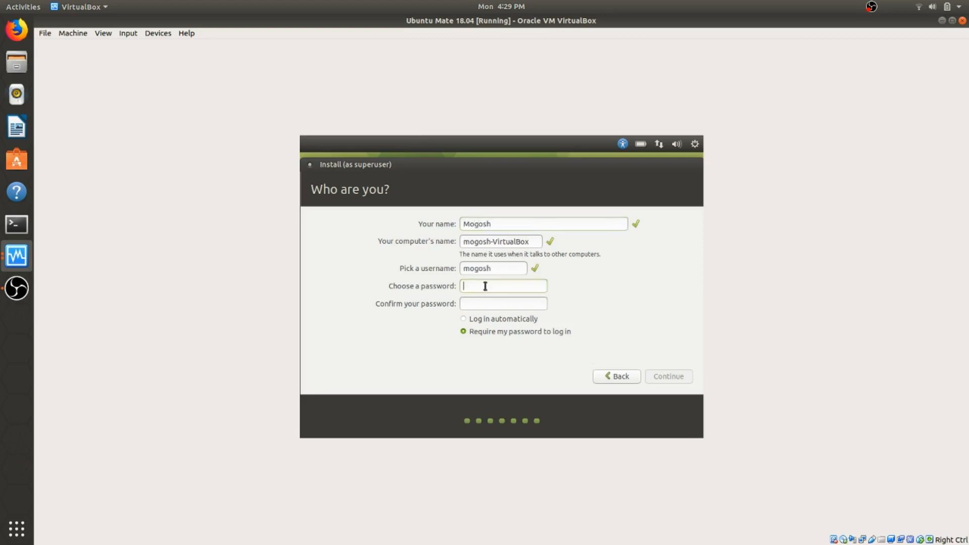
# Create the user account with a name and confirmed password, logging in automatically
pyautogui.click(477, 303)
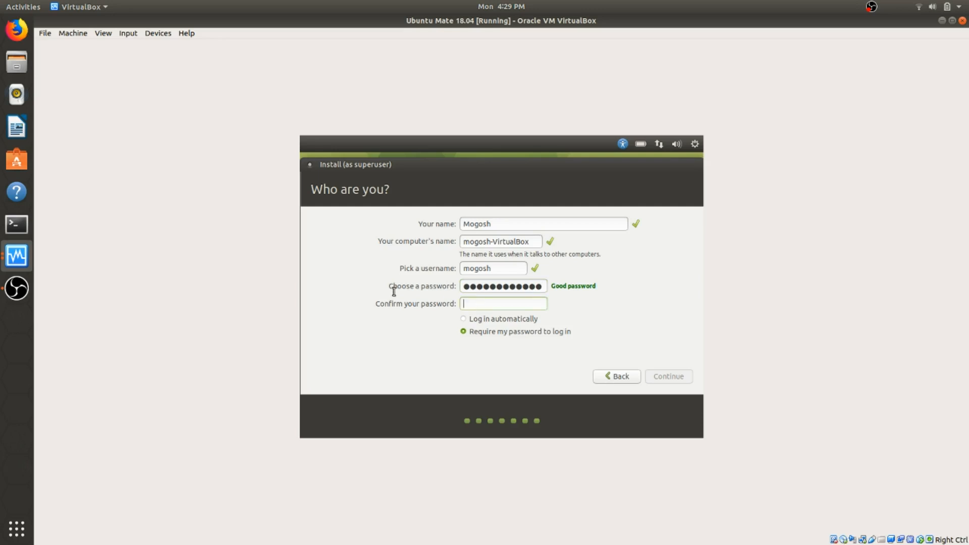
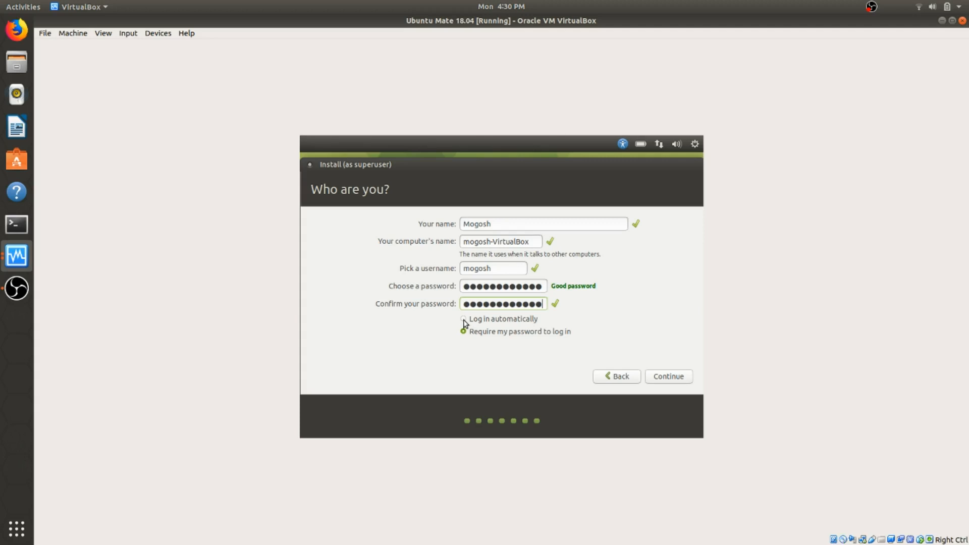
pyautogui.click(464, 320)
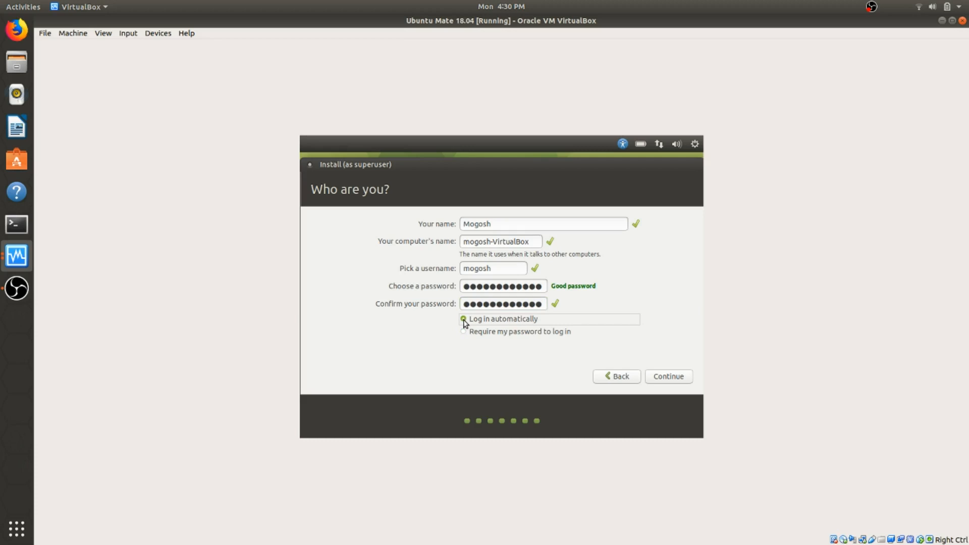
pyautogui.click(664, 377)
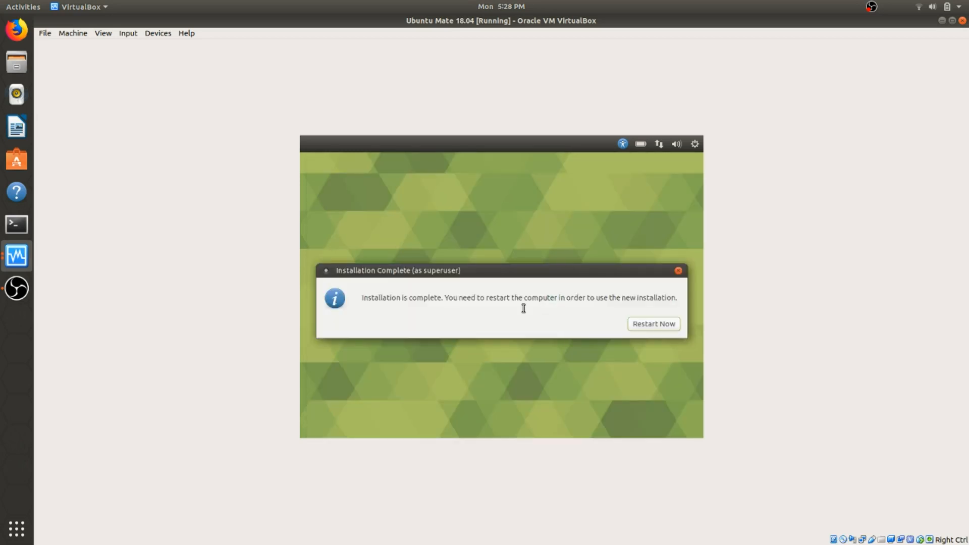
# Restart into the installed Ubuntu MATE and switch the VM to full-screen mode
pyautogui.click(652, 323)
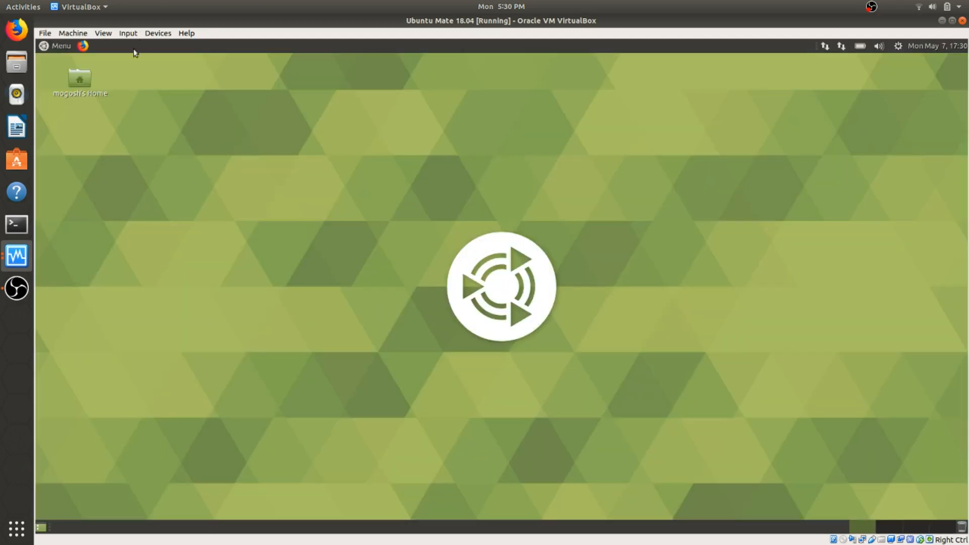
pyautogui.click(103, 34)
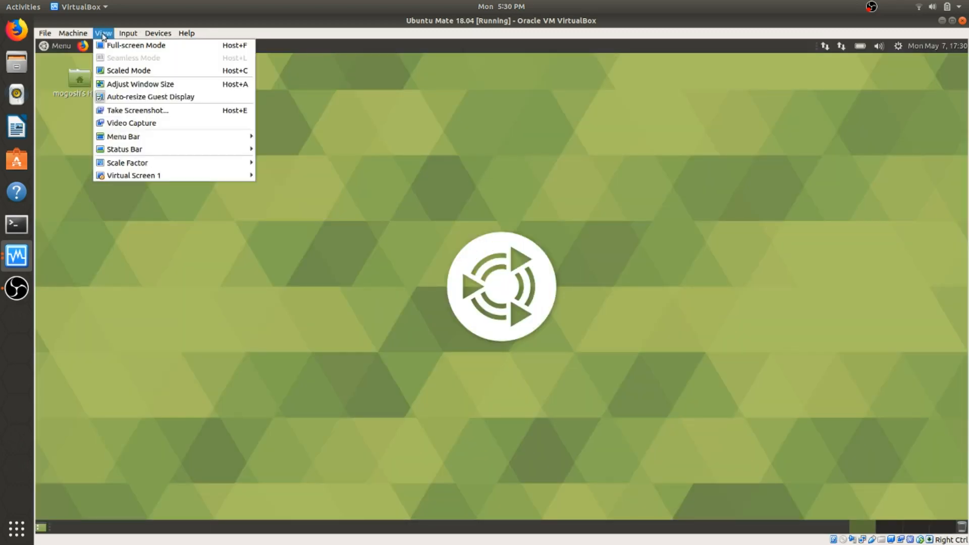
pyautogui.click(118, 46)
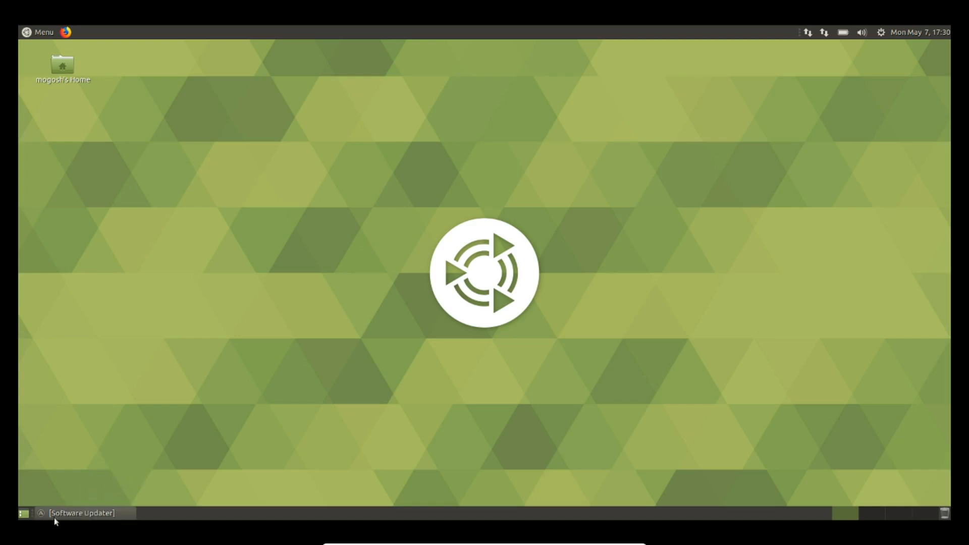
# Bring up Software Updater and install the 8.4 MB of security updates
pyautogui.click(78, 513)
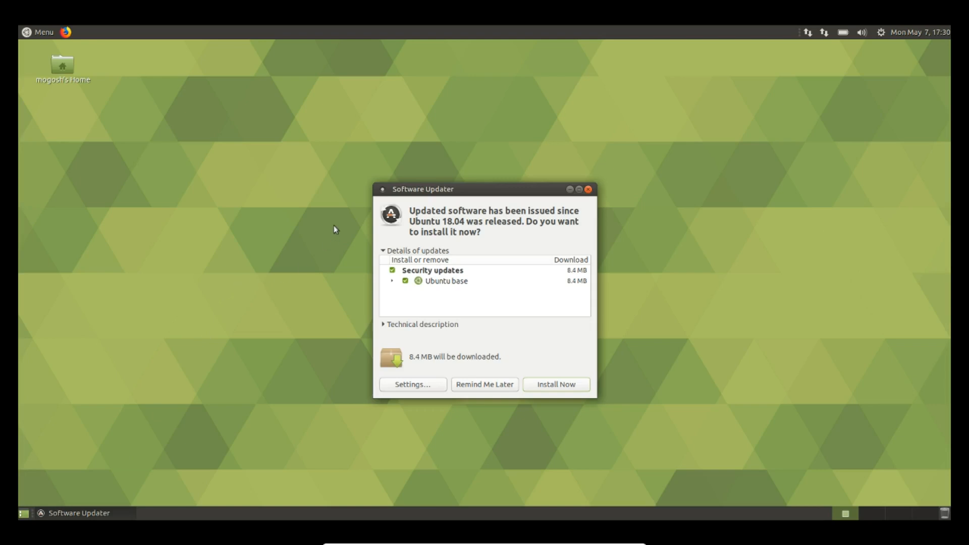
pyautogui.click(549, 388)
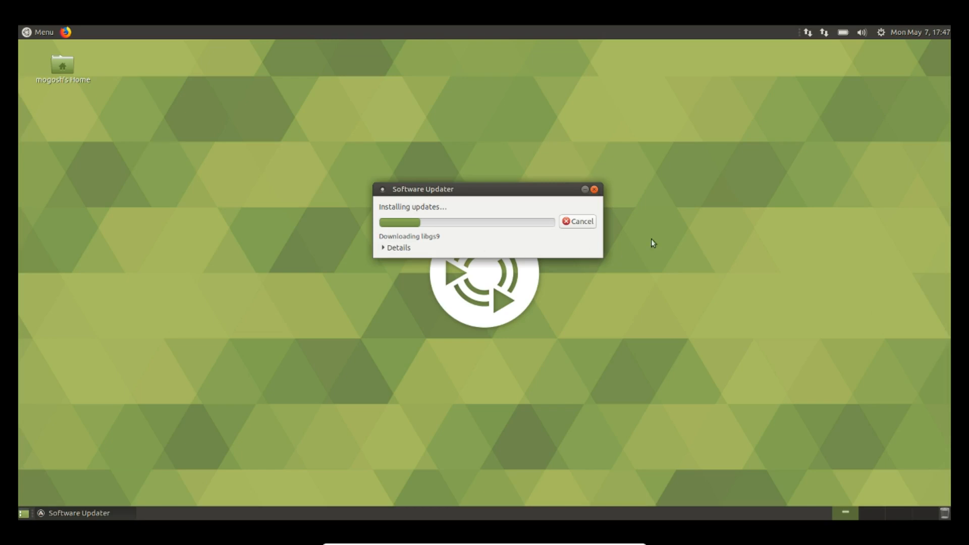
# Switch the panel clock to 12-hour format and view its empty Locations list
pyautogui.rightClick(941, 36)
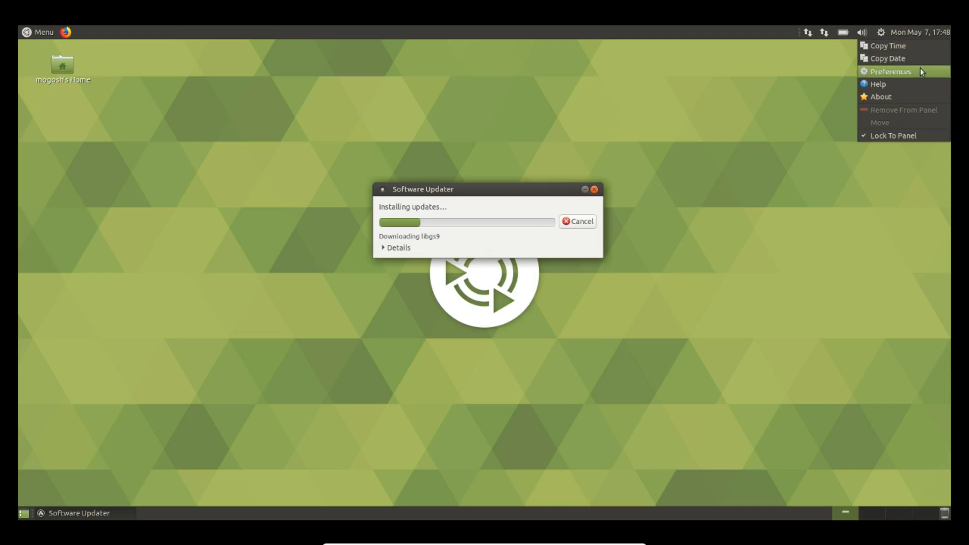
pyautogui.click(891, 73)
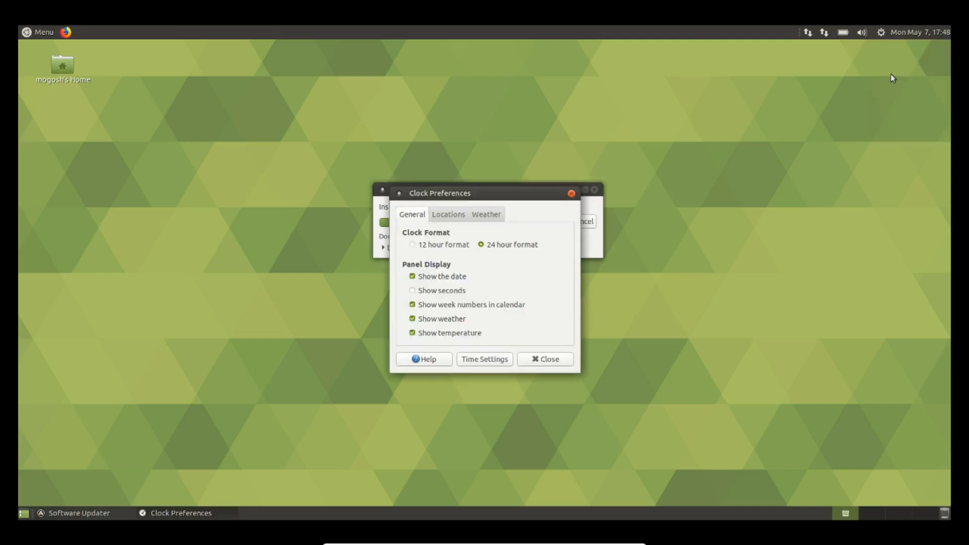
pyautogui.click(412, 245)
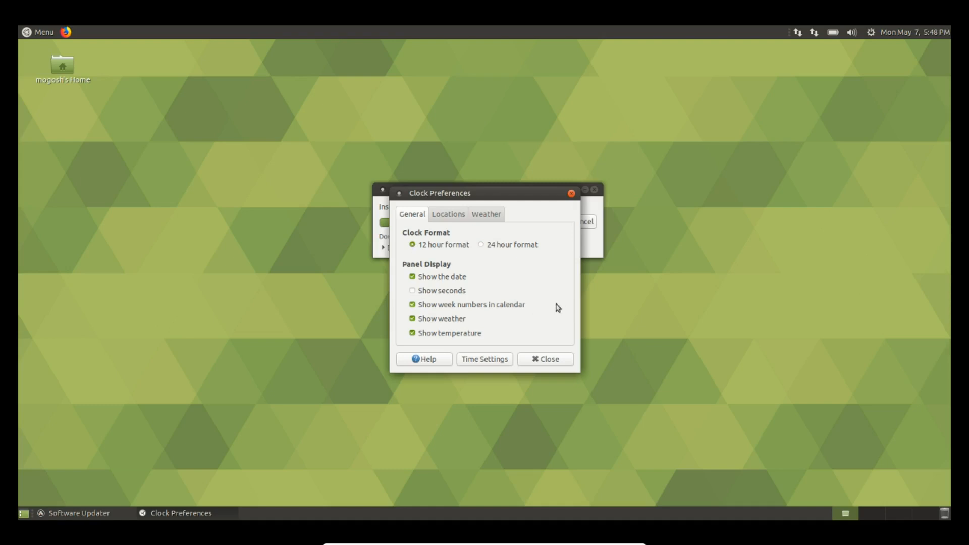
pyautogui.click(449, 217)
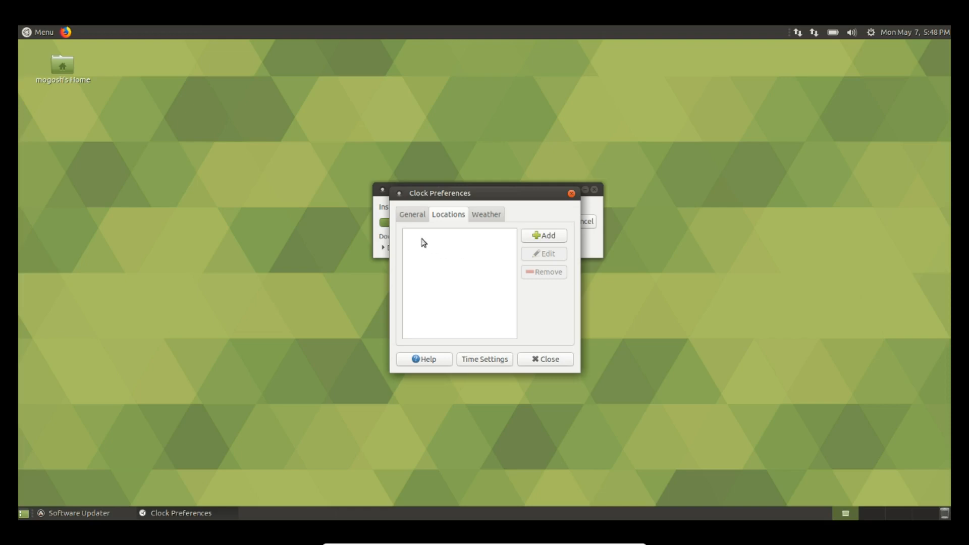
# Add Little Rock Air Force Base, Arkansas as a clock location by searching 'little rock'
pyautogui.click(541, 237)
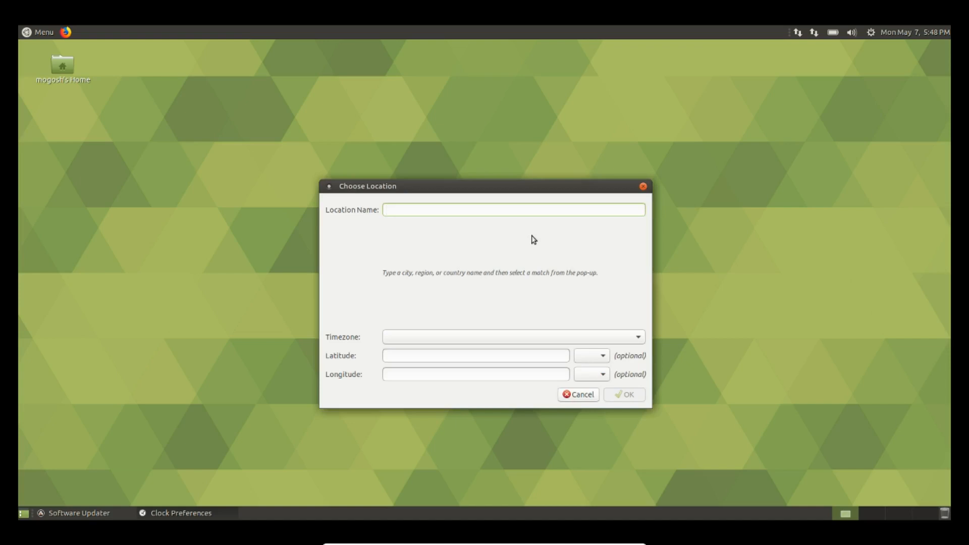
pyautogui.write('Jac')
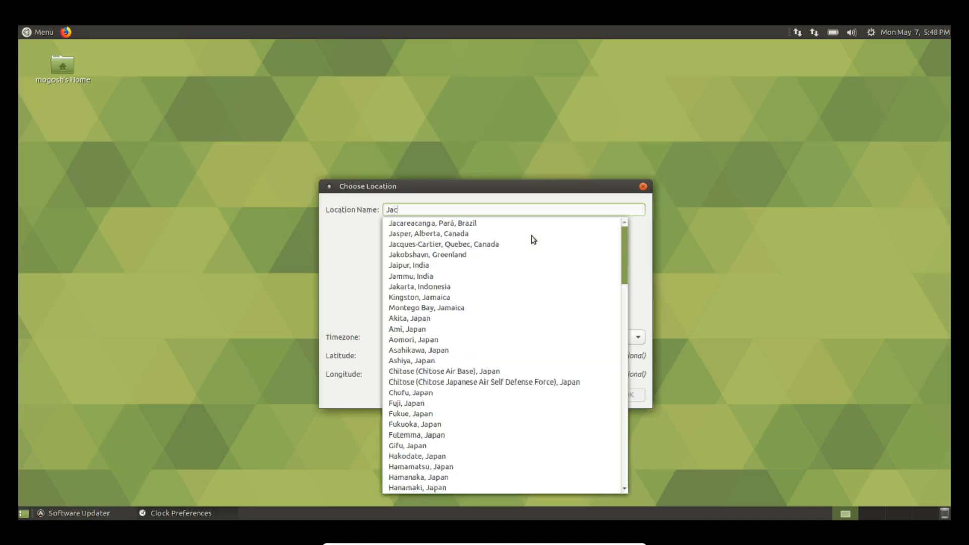
pyautogui.write('ksonville')
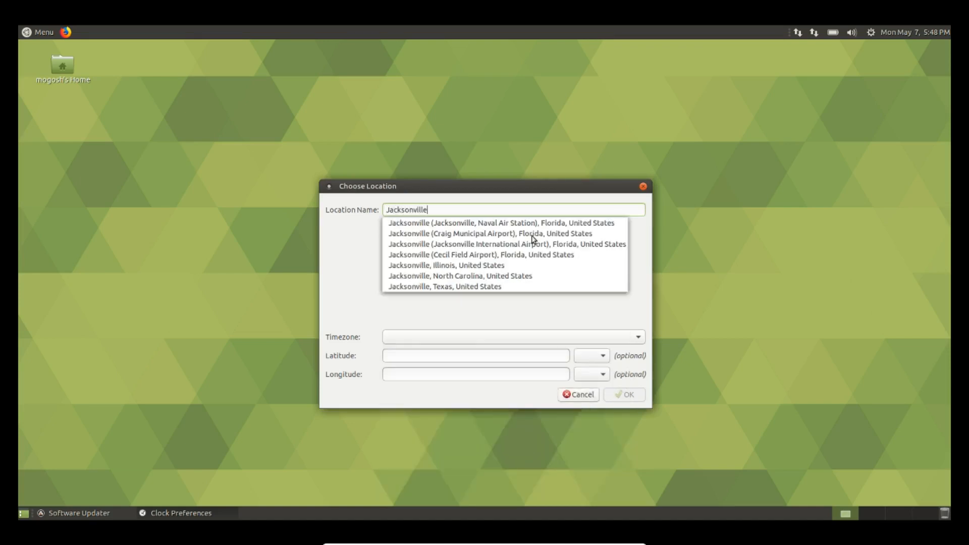
pyautogui.write(', ar')
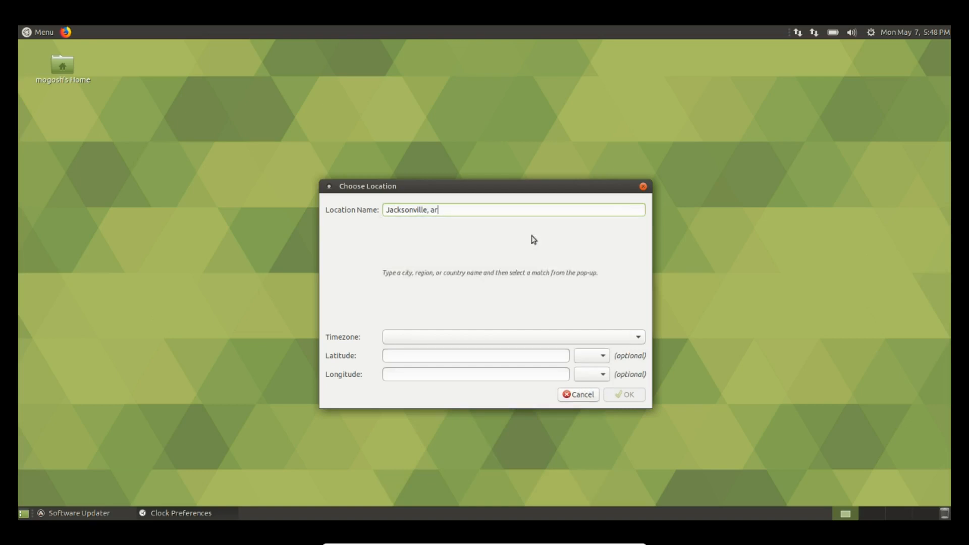
pyautogui.press('BackSpace')
pyautogui.press('BackSpace')
pyautogui.press('BackSpace')
pyautogui.press('BackSpace')
pyautogui.press('BackSpace')
pyautogui.press('BackSpace')
pyautogui.press('BackSpace')
pyautogui.press('BackSpace')
pyautogui.press('BackSpace')
pyautogui.press('BackSpace')
pyautogui.press('BackSpace')
pyautogui.press('BackSpace')
pyautogui.press('BackSpace')
pyautogui.press('BackSpace')
pyautogui.press('BackSpace')
pyautogui.press('BackSpace')
pyautogui.write('littlerock')
pyautogui.press('BackSpace')
pyautogui.press('BackSpace')
pyautogui.press('BackSpace')
pyautogui.press('BackSpace')
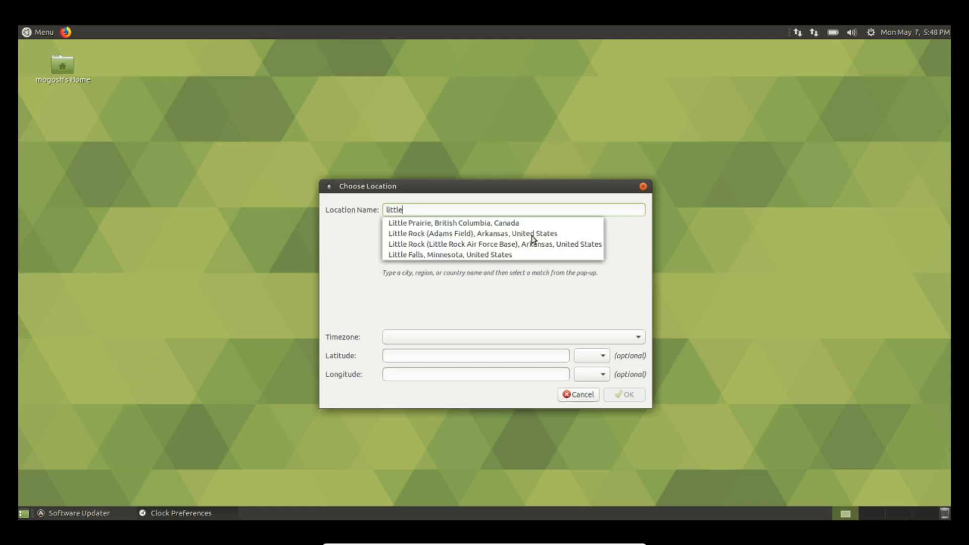
pyautogui.write('rock')
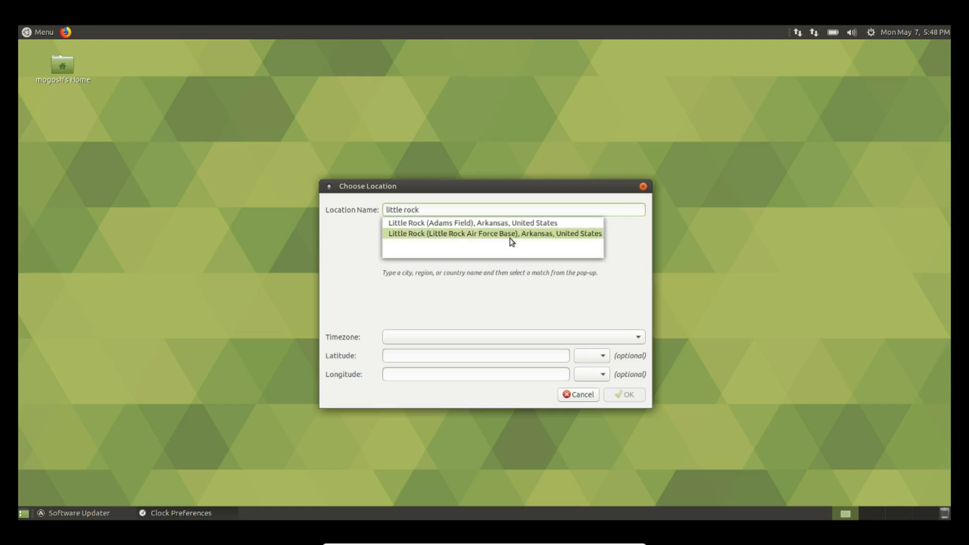
pyautogui.click(488, 237)
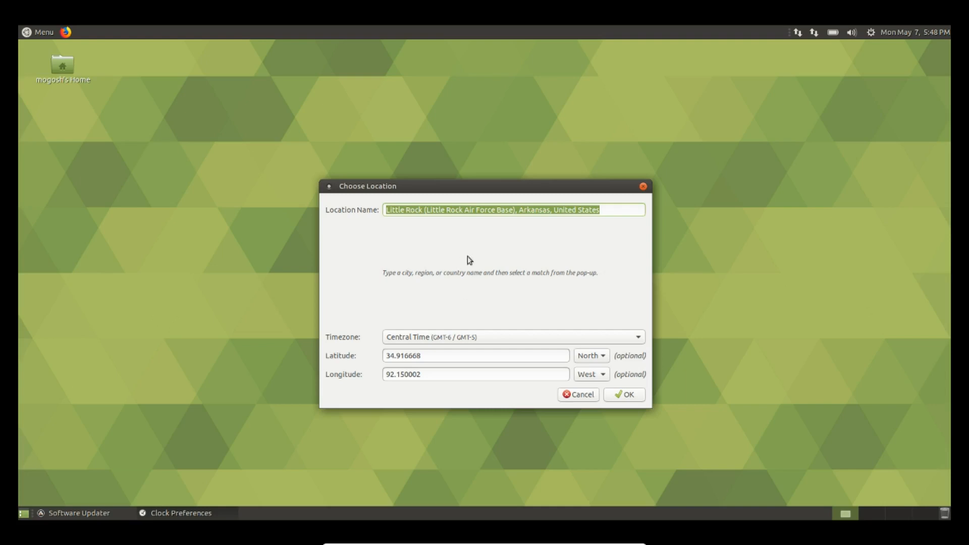
pyautogui.click(634, 397)
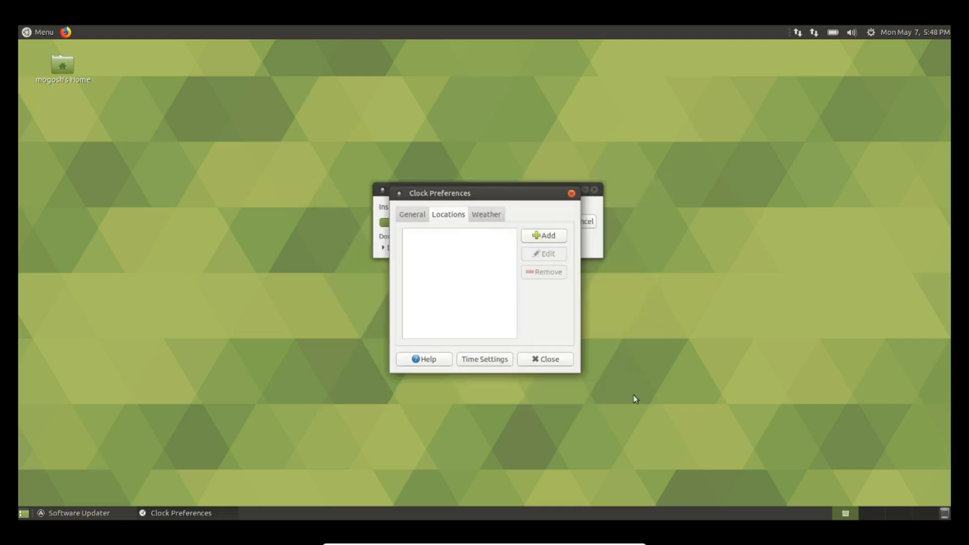
# Set the clock's weather units to Fahrenheit for temperature and mph for wind speed
pyautogui.click(487, 218)
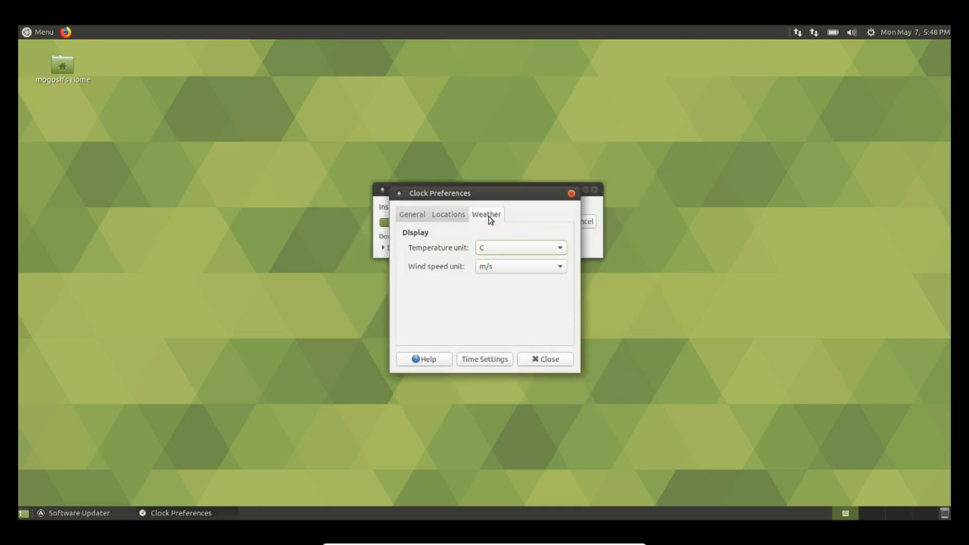
pyautogui.click(561, 248)
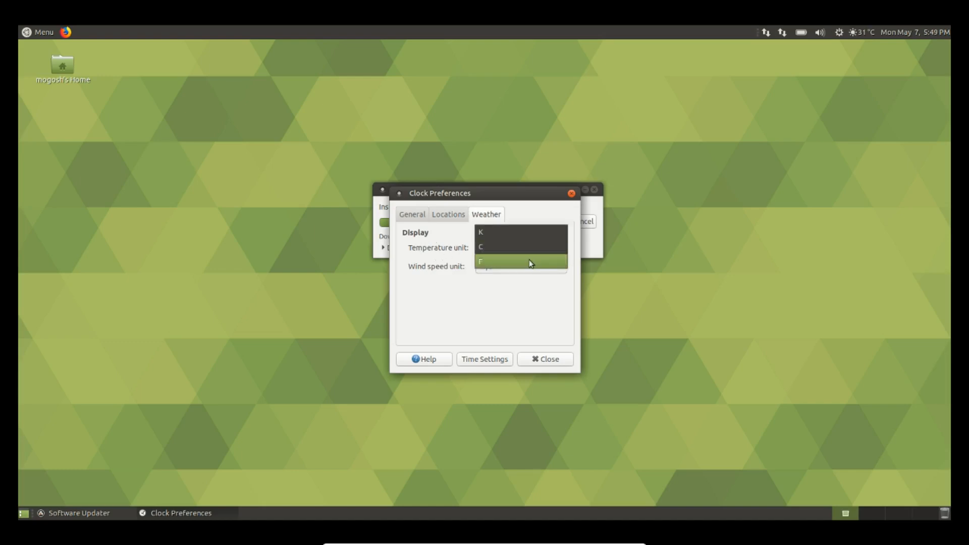
pyautogui.click(530, 261)
pyautogui.click(560, 267)
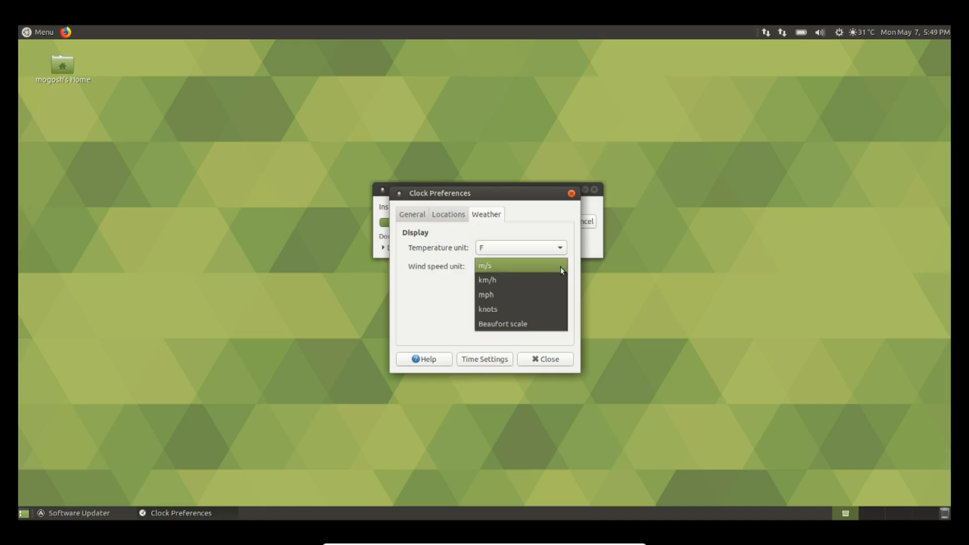
pyautogui.click(500, 296)
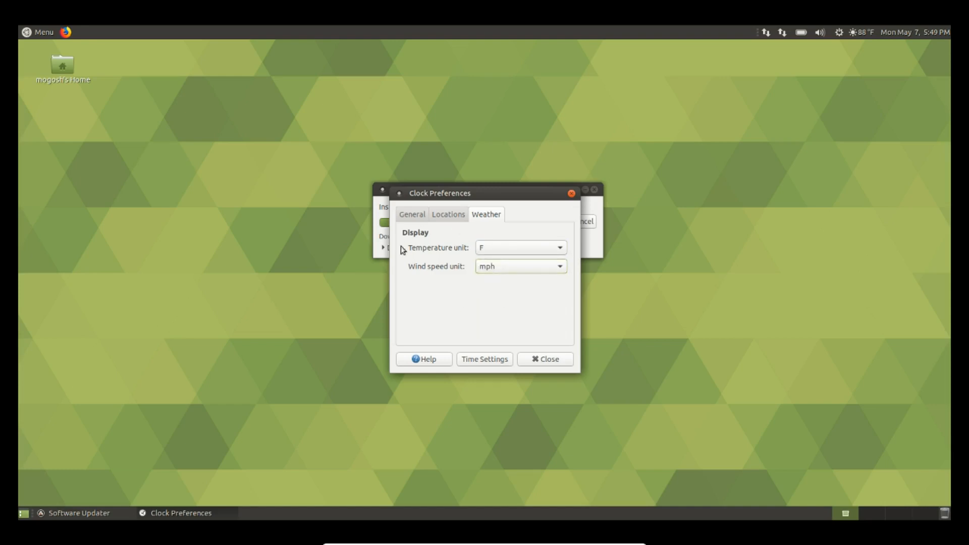
# Close Clock Preferences and dismiss Software Updater's up-to-date notice
pyautogui.click(555, 362)
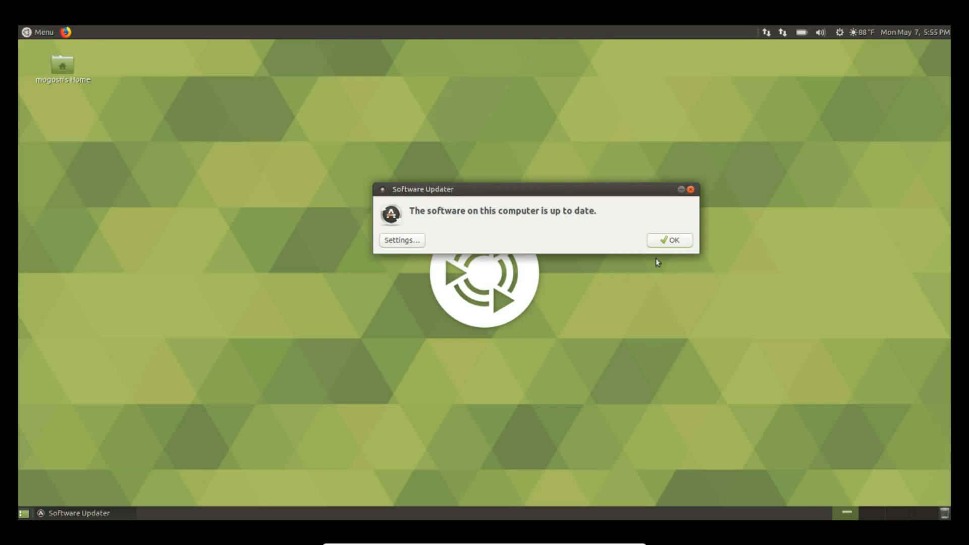
pyautogui.click(656, 242)
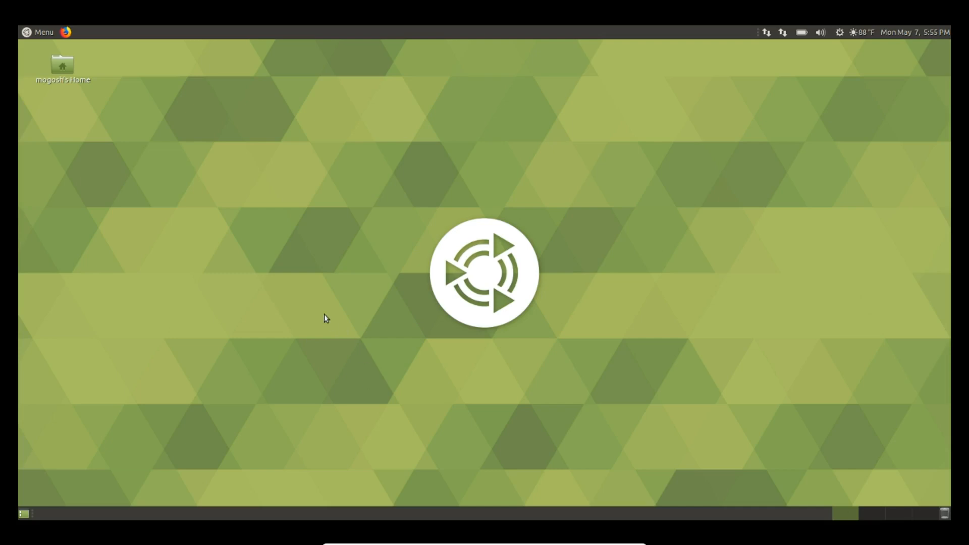
# Set the desktop wallpaper to the night-time Earth city-lights photo and close Appearance Preferences
pyautogui.rightClick(321, 273)
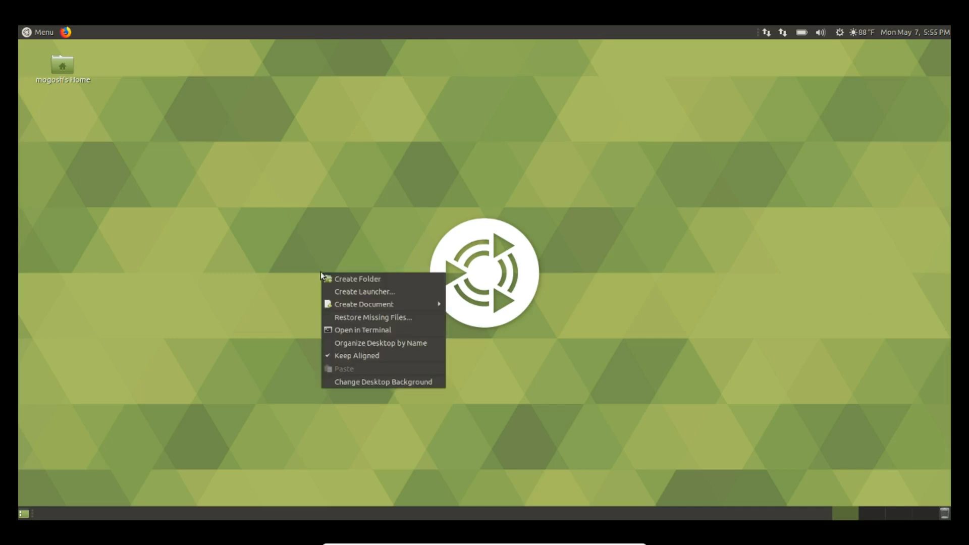
pyautogui.click(371, 382)
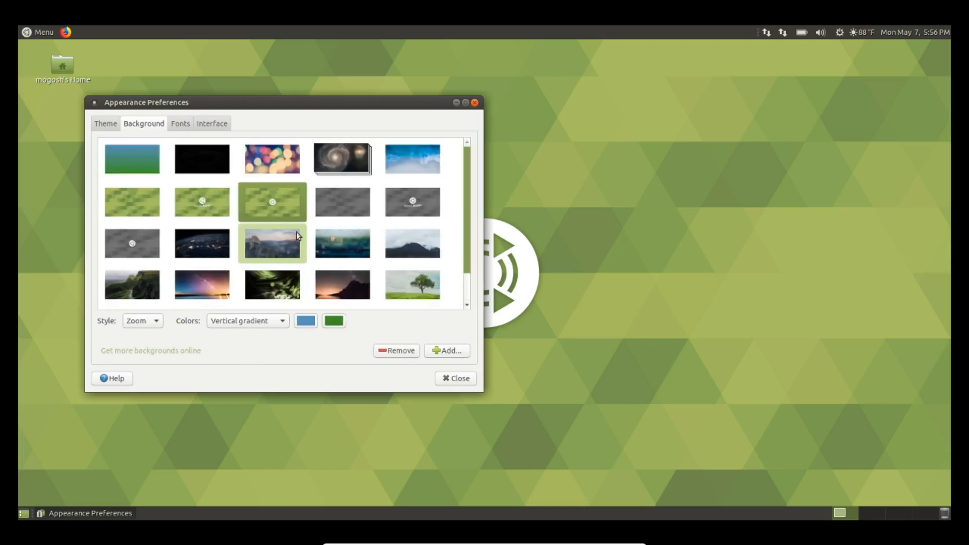
pyautogui.scroll(-1, 297, 235)
pyautogui.click(211, 208)
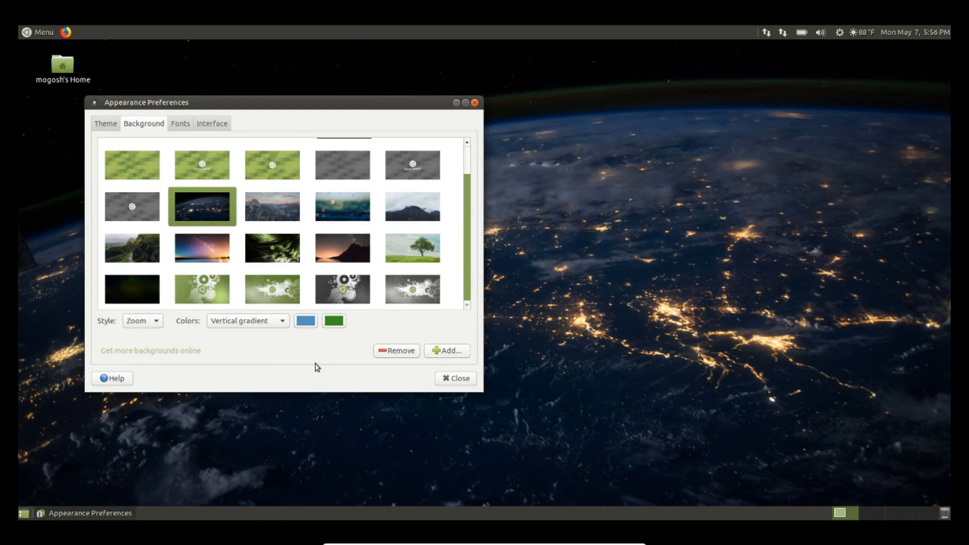
pyautogui.click(455, 380)
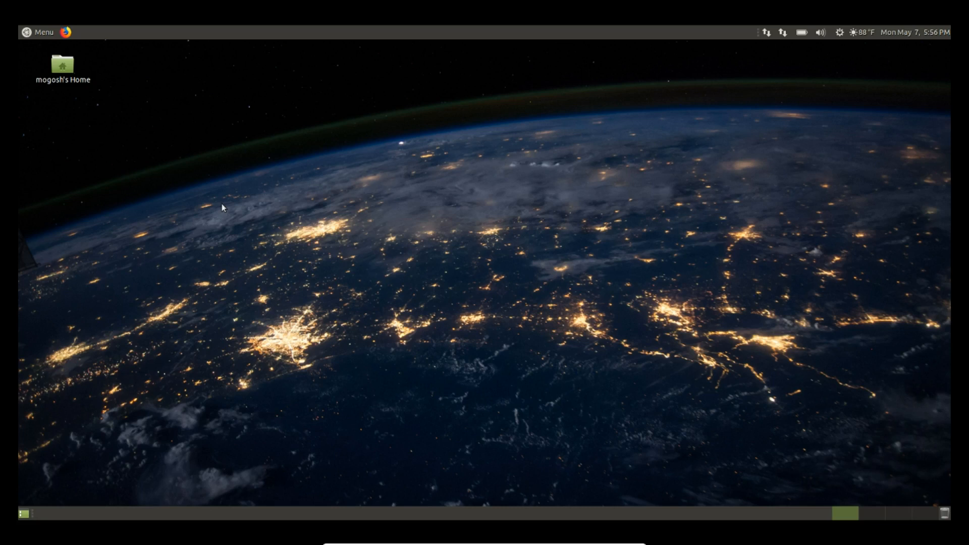
# Search Firefox's Google Images for '1920x1080 ubuntu mate dark wallpaper' and preview the black metal result
pyautogui.click(66, 32)
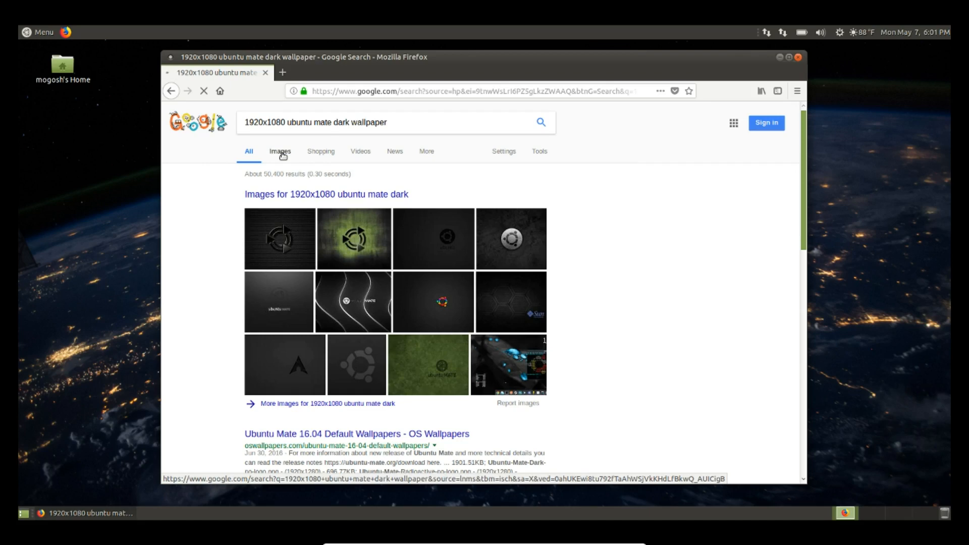
pyautogui.click(281, 152)
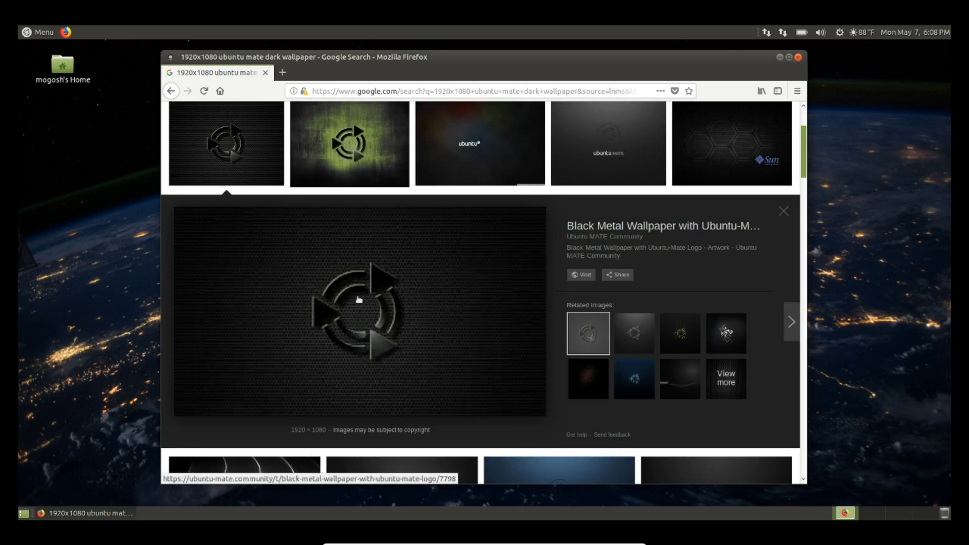
pyautogui.rightClick(396, 302)
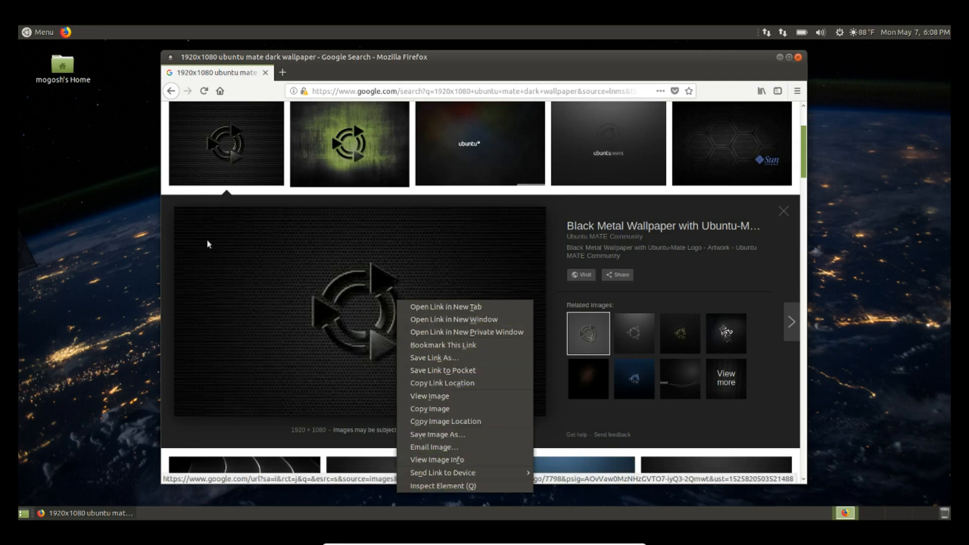
pyautogui.click(60, 69)
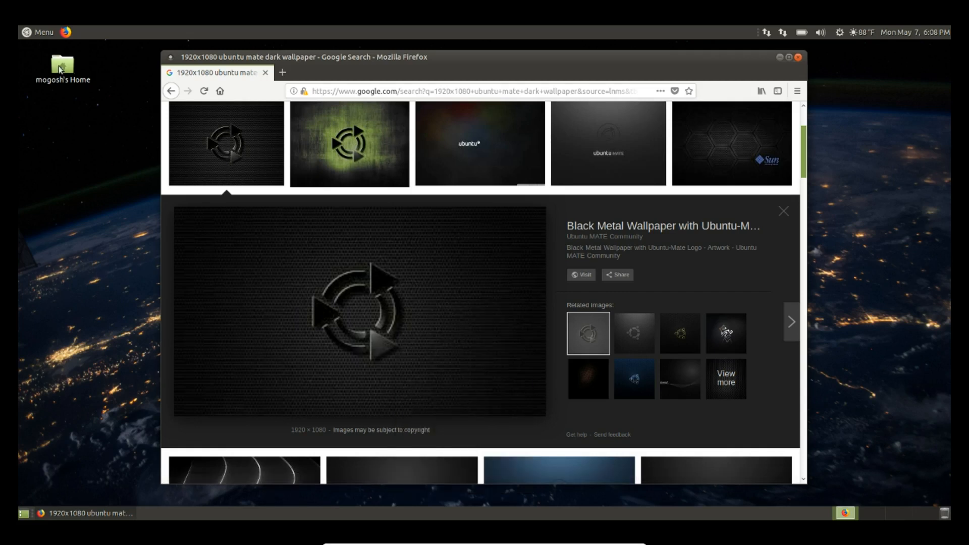
pyautogui.click(60, 69)
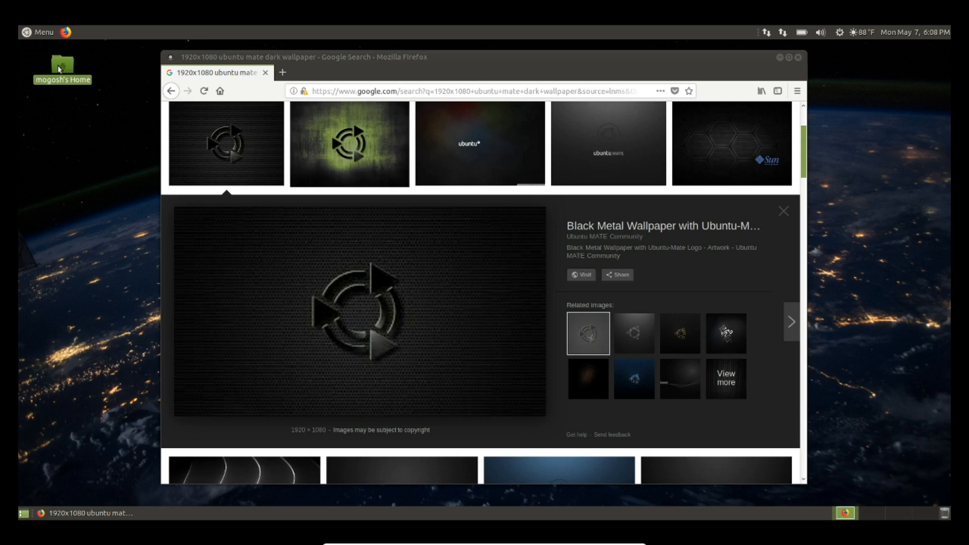
# Create an empty 'Desktop Wallpaper' folder inside Pictures in Caja, then close the file manager
pyautogui.doubleClick(58, 65)
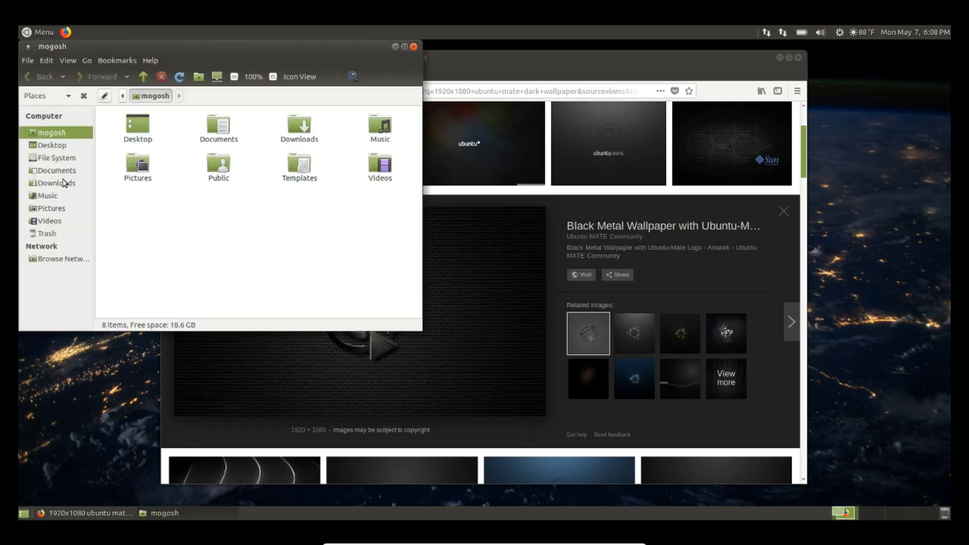
pyautogui.click(57, 208)
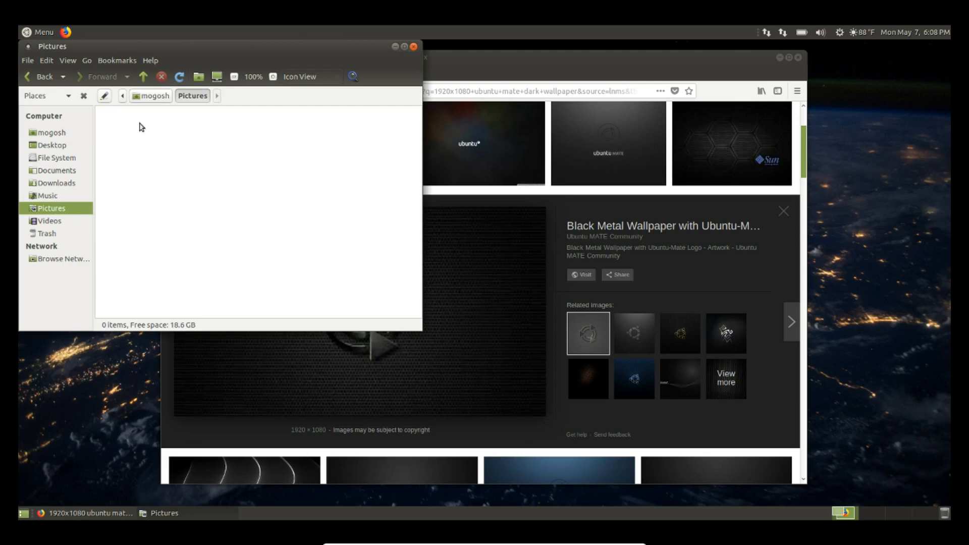
pyautogui.rightClick(118, 128)
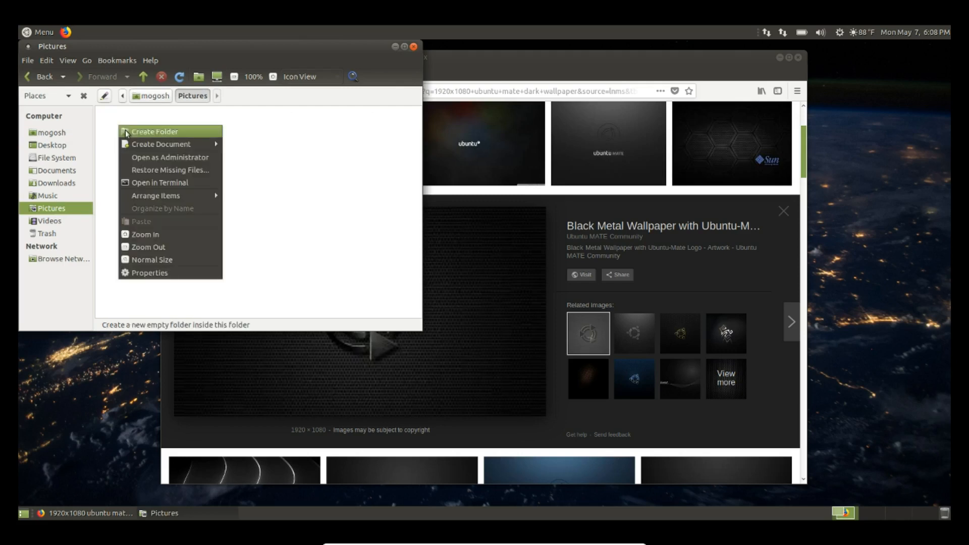
pyautogui.click(146, 132)
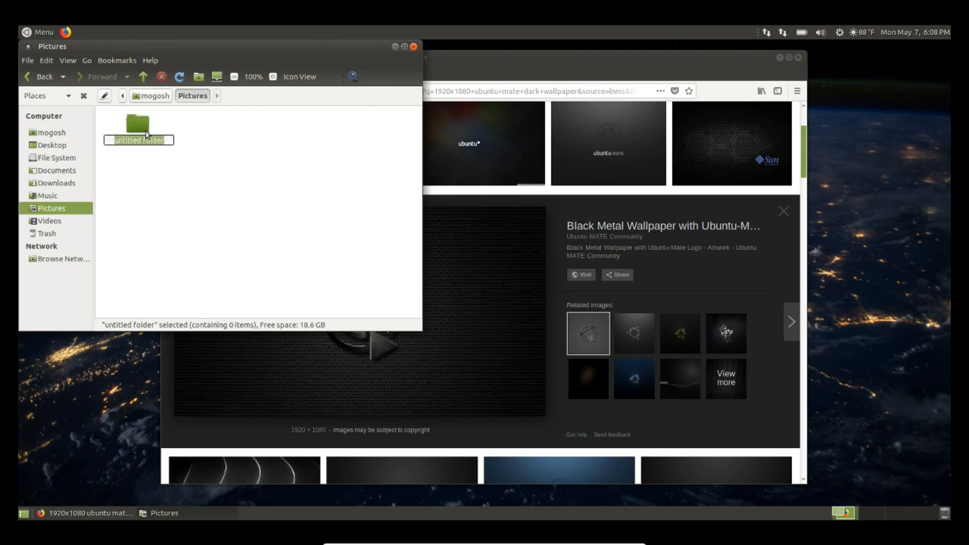
pyautogui.write('Desktop Wallpaper')
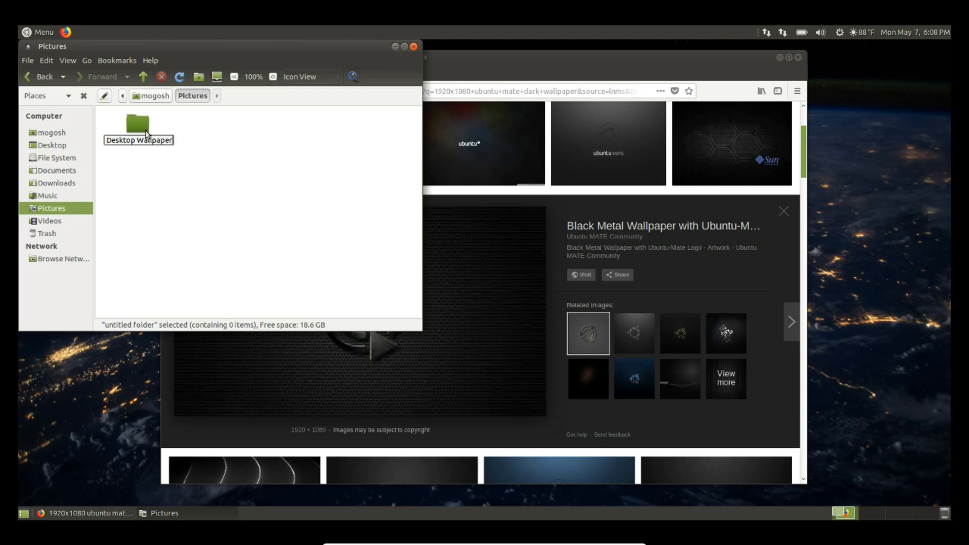
pyautogui.press('Return')
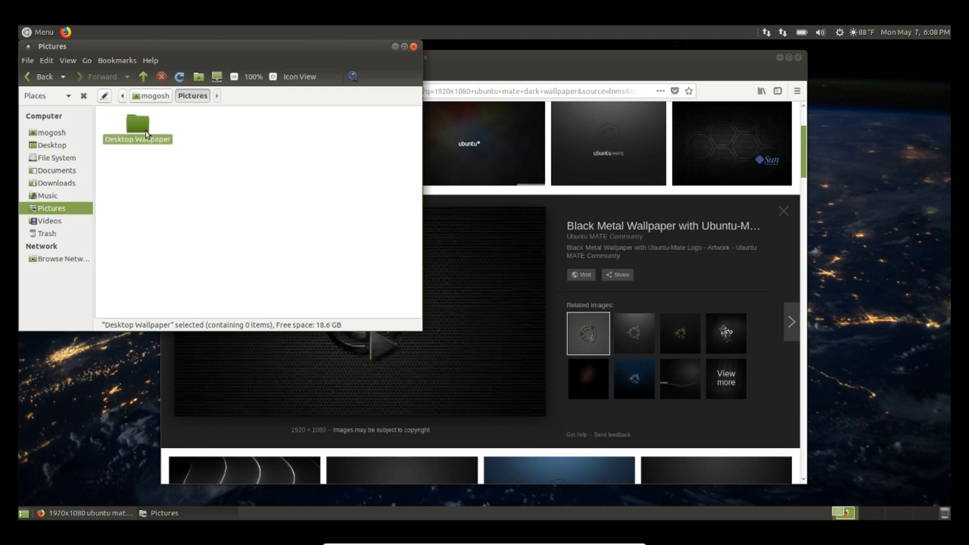
pyautogui.click(414, 46)
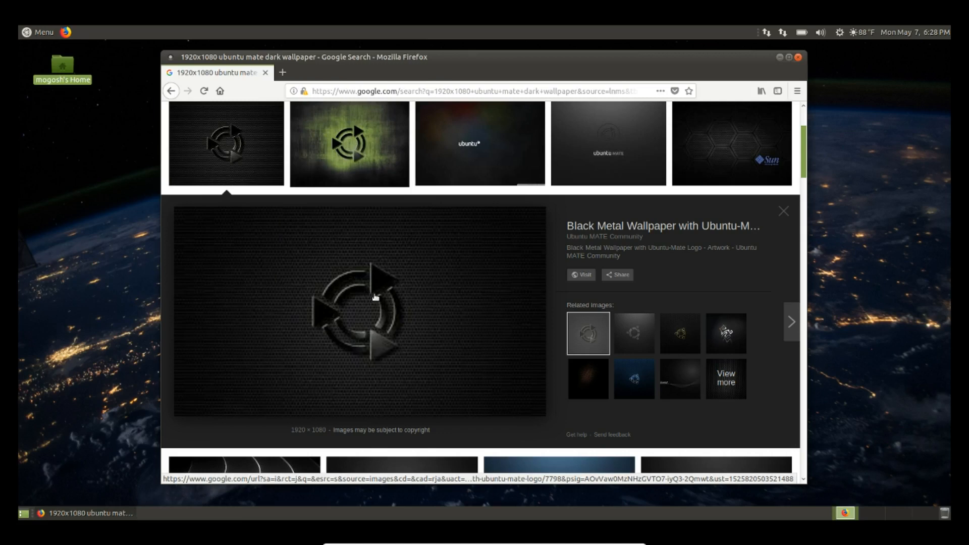
# Save the black metal wallpaper preview as index.jpeg into Pictures/Desktop Wallpaper
pyautogui.rightClick(375, 297)
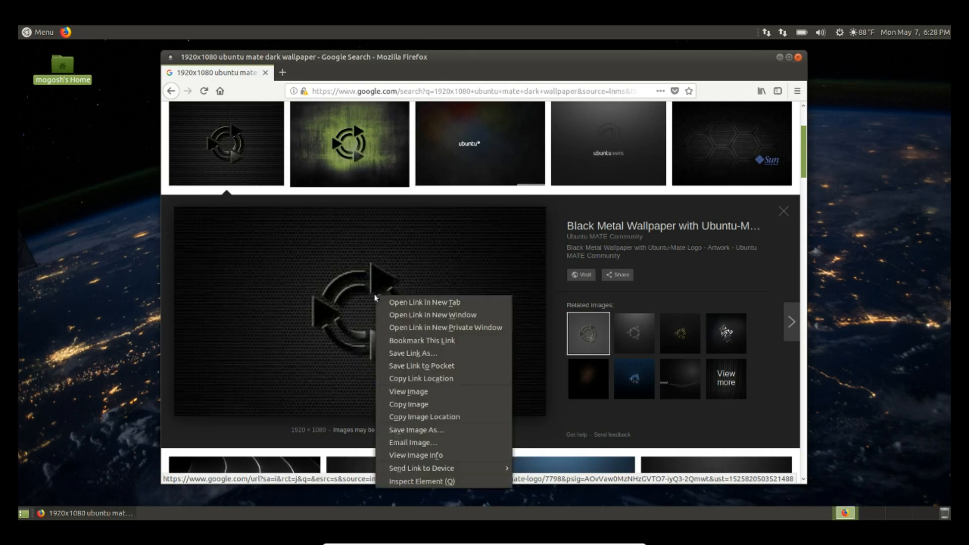
pyautogui.click(414, 430)
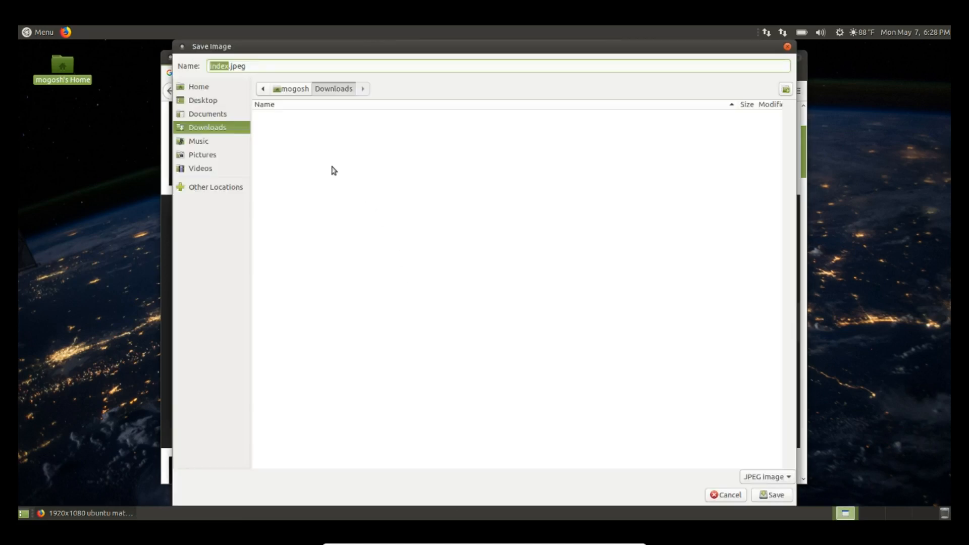
pyautogui.click(204, 158)
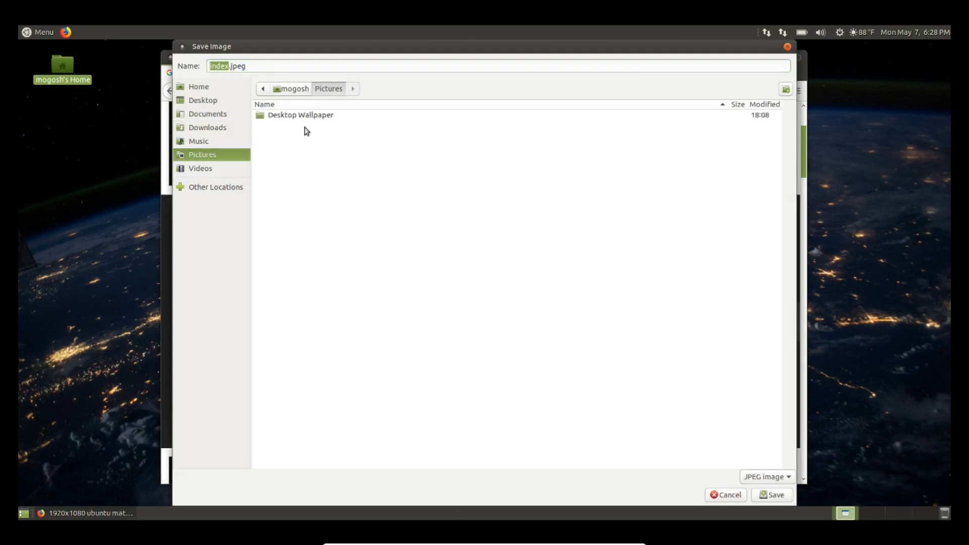
pyautogui.click(305, 117)
pyautogui.doubleClick(304, 117)
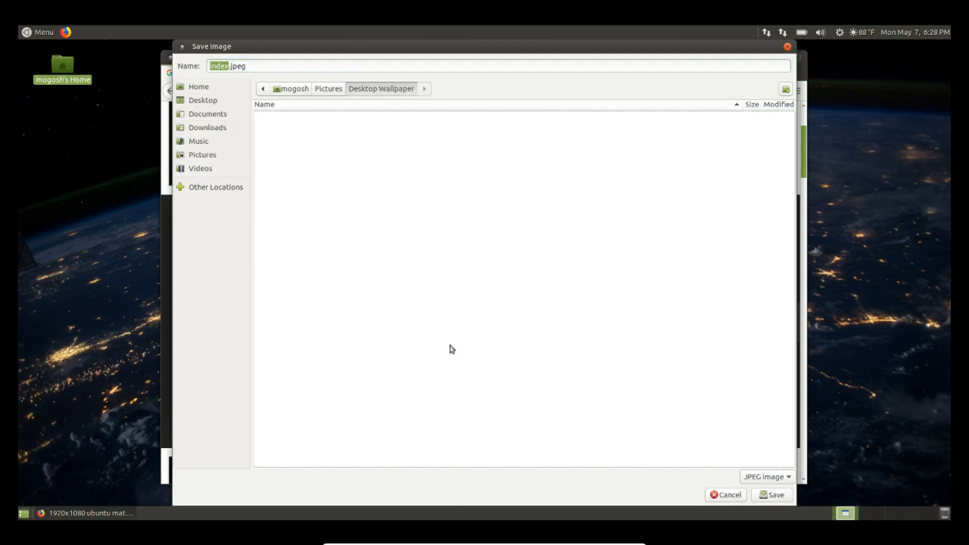
pyautogui.click(765, 496)
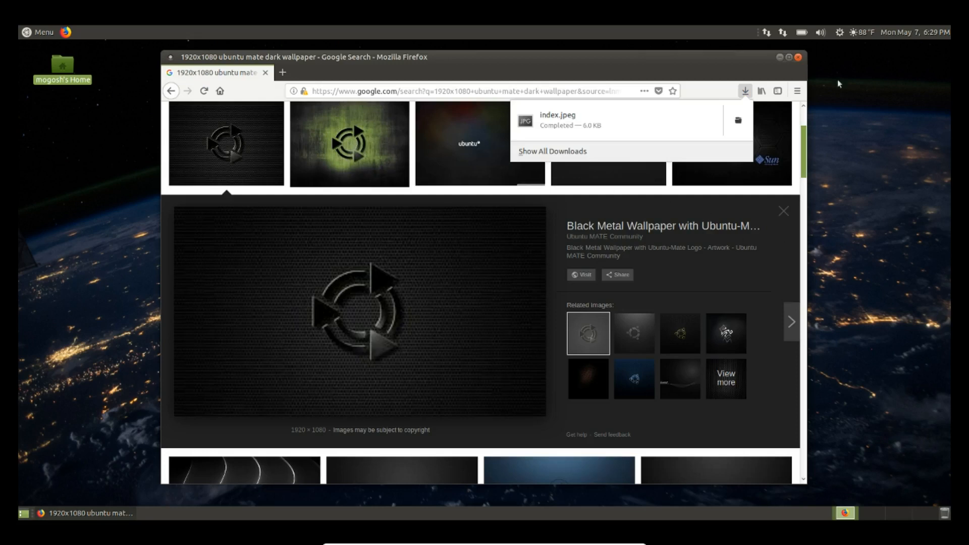
pyautogui.click(799, 63)
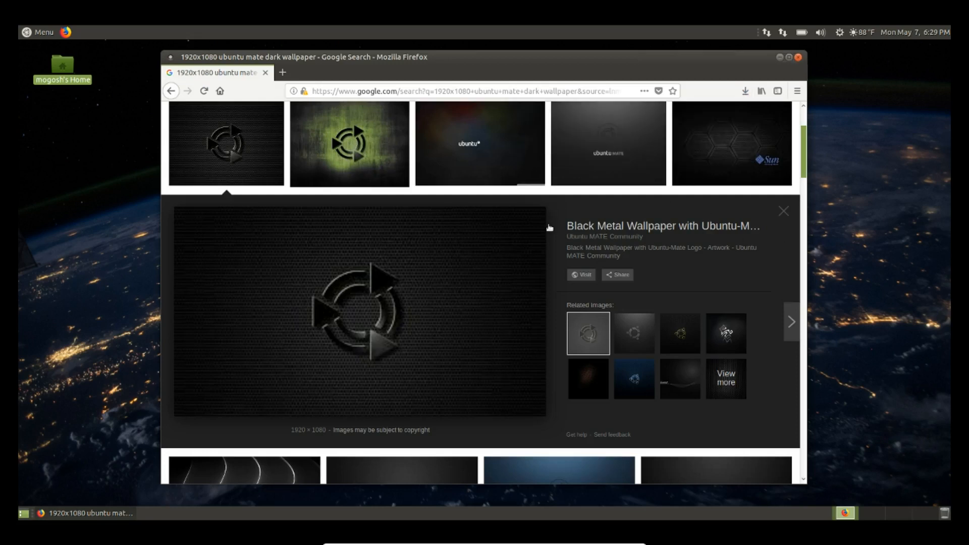
# Close Firefox and add Desktop Wallpaper/index.jpeg as the desktop background in Appearance Preferences
pyautogui.click(798, 58)
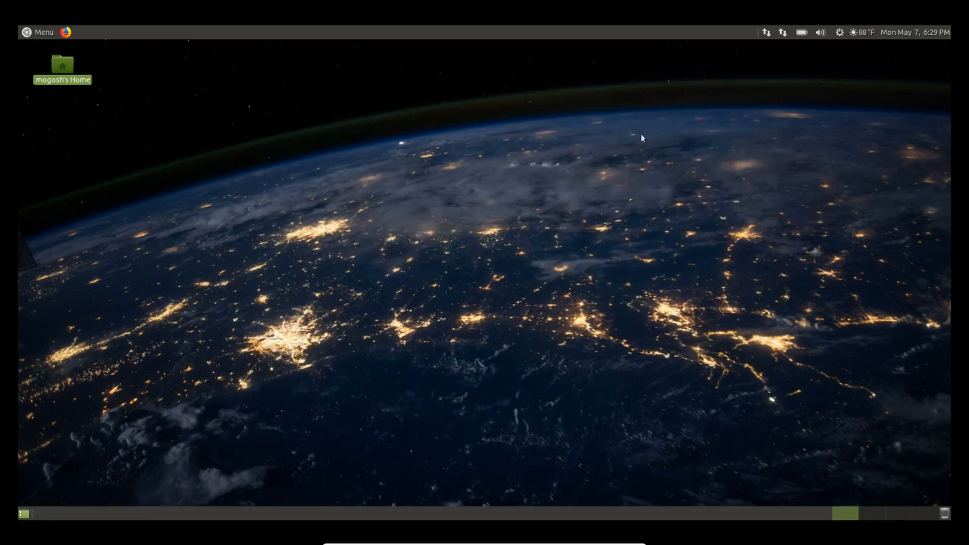
pyautogui.rightClick(370, 297)
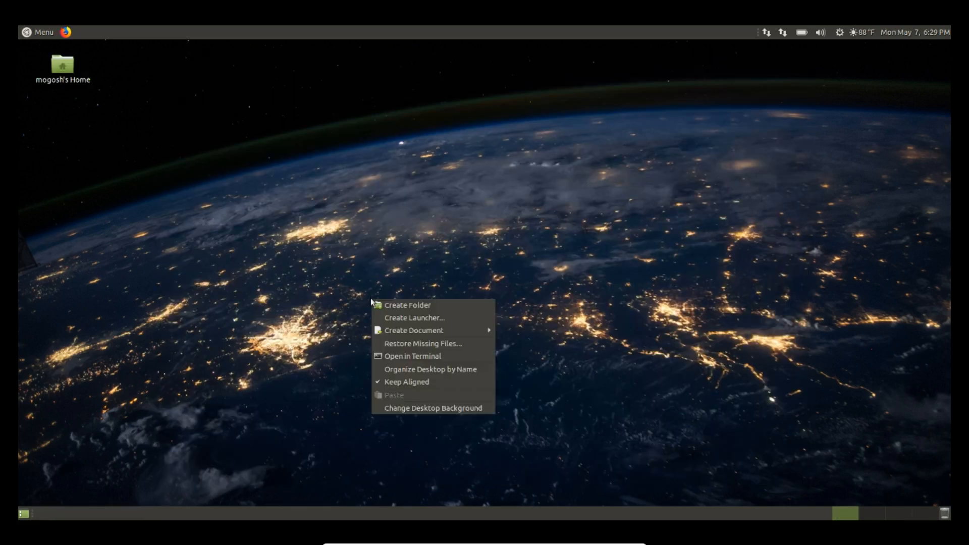
pyautogui.click(412, 409)
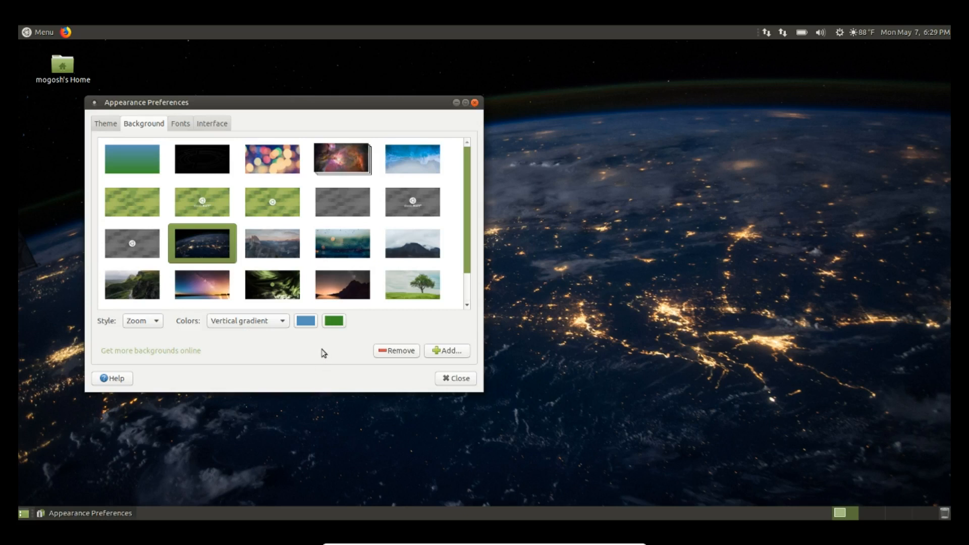
pyautogui.click(447, 351)
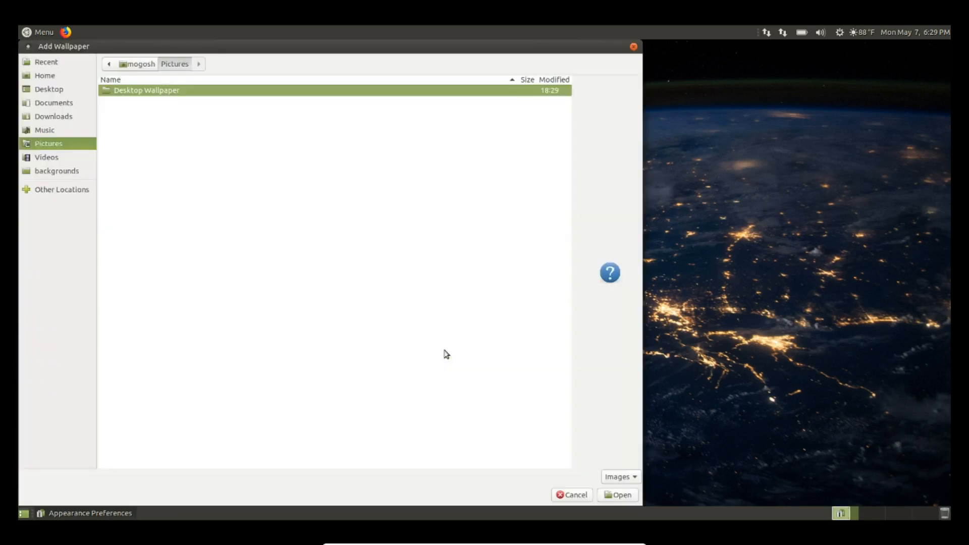
pyautogui.doubleClick(145, 94)
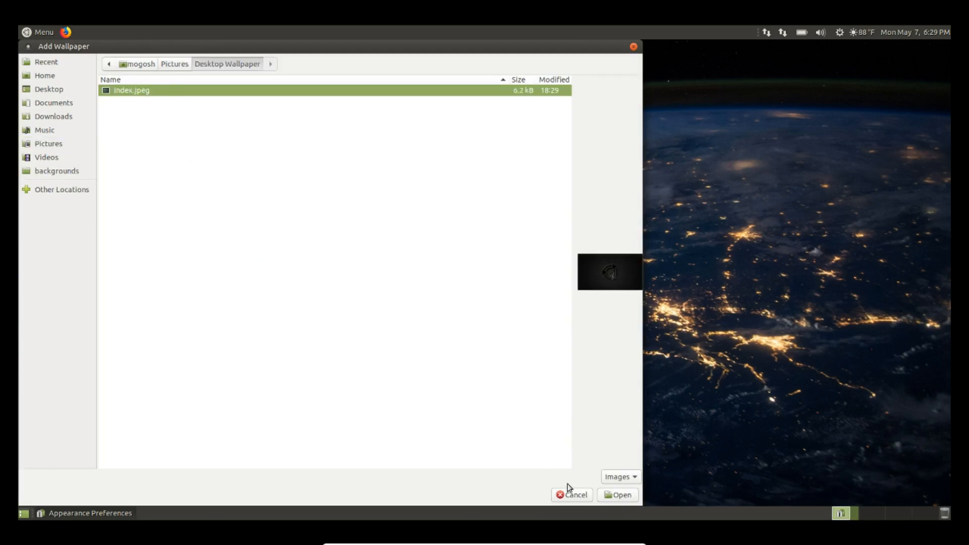
pyautogui.click(615, 496)
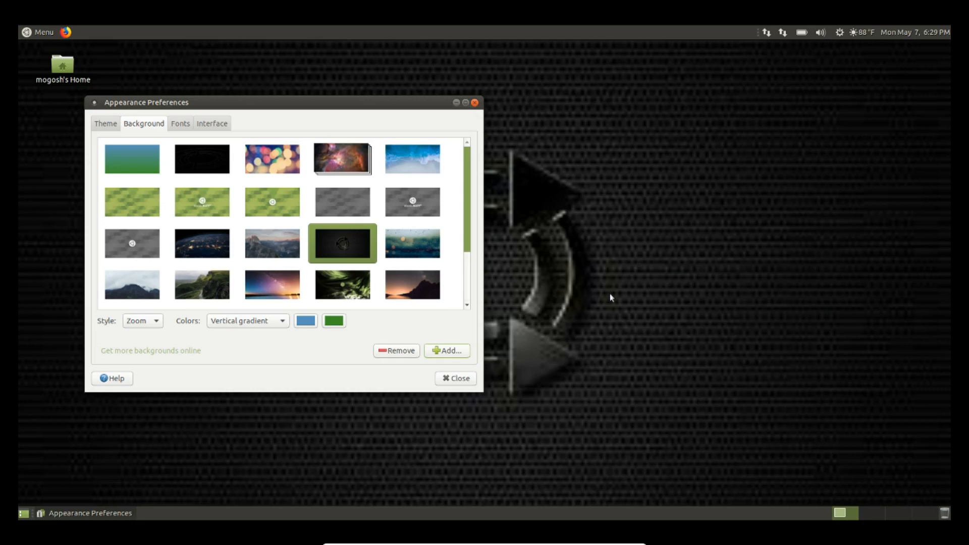
pyautogui.moveTo(401, 101); pyautogui.dragTo(556, 100)
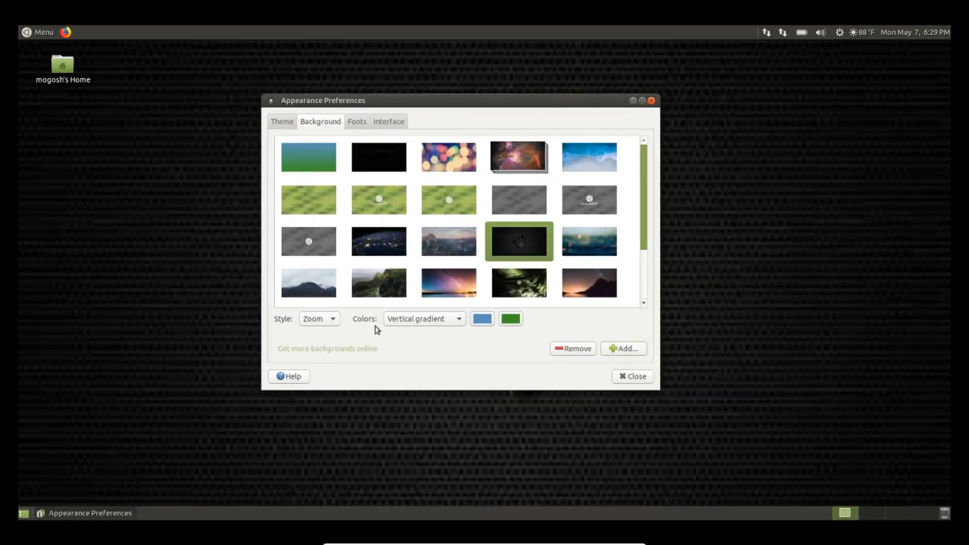
# Try the Center style for the current wallpaper
pyautogui.click(337, 319)
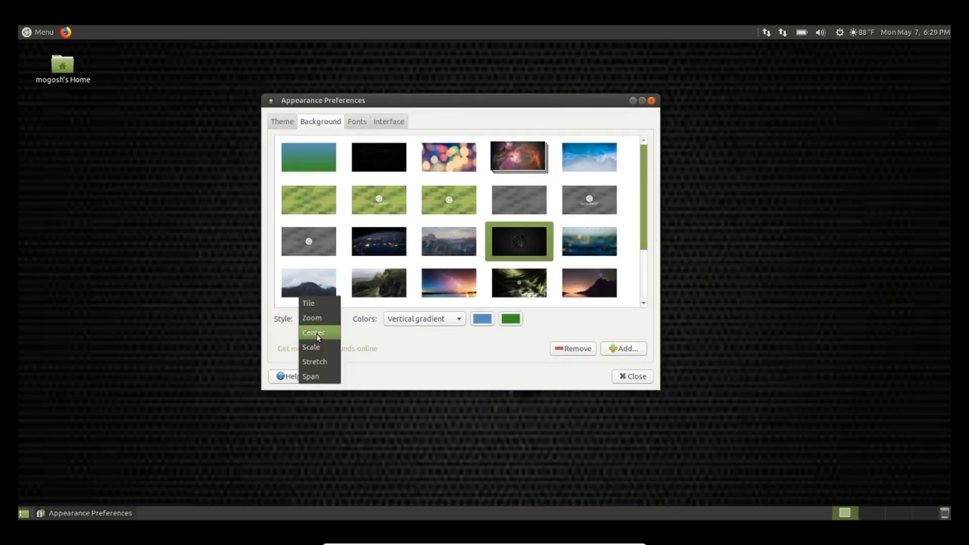
pyautogui.click(318, 333)
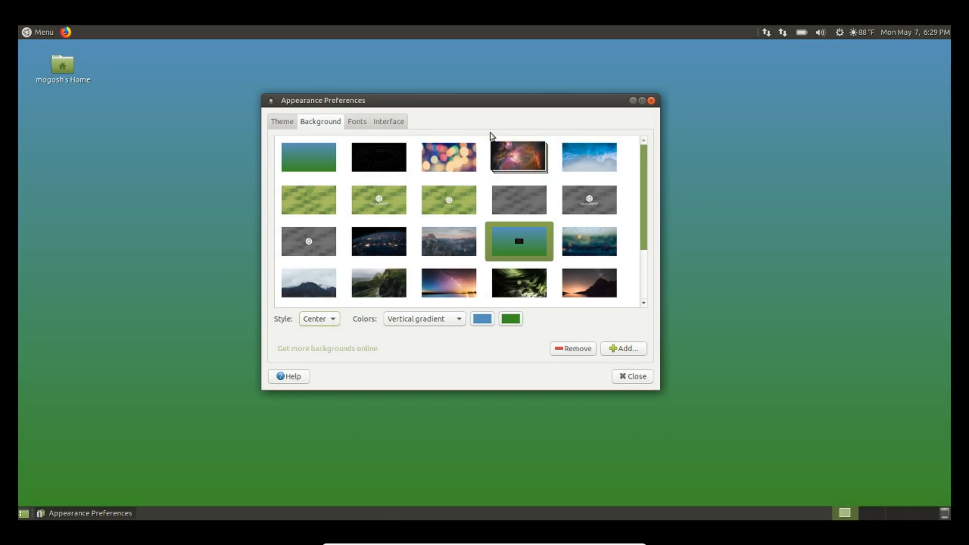
pyautogui.moveTo(480, 104); pyautogui.dragTo(500, 147)
# Switch the background to the raindrops-on-glass picture at Zoom and close Appearance Preferences
pyautogui.scroll(-3, 441, 302)
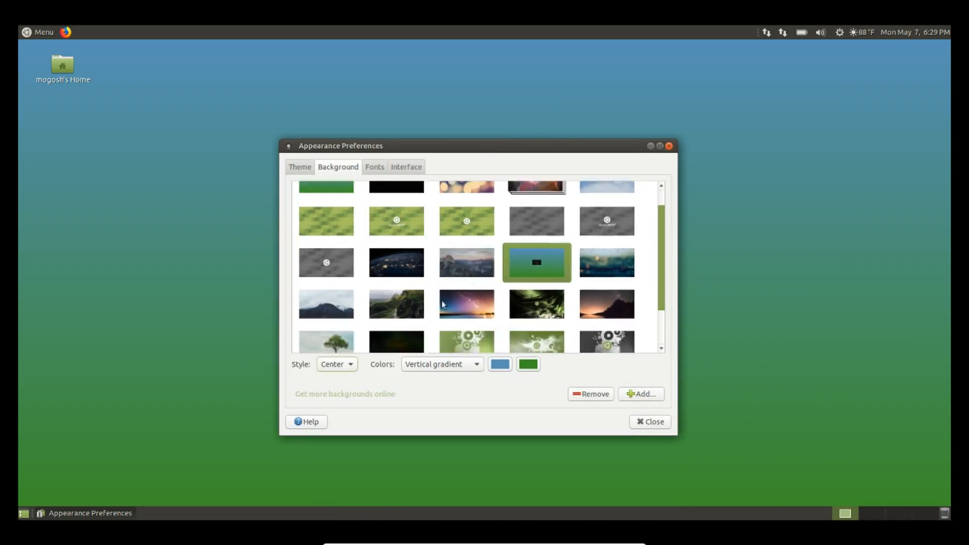
pyautogui.scroll(3, 441, 302)
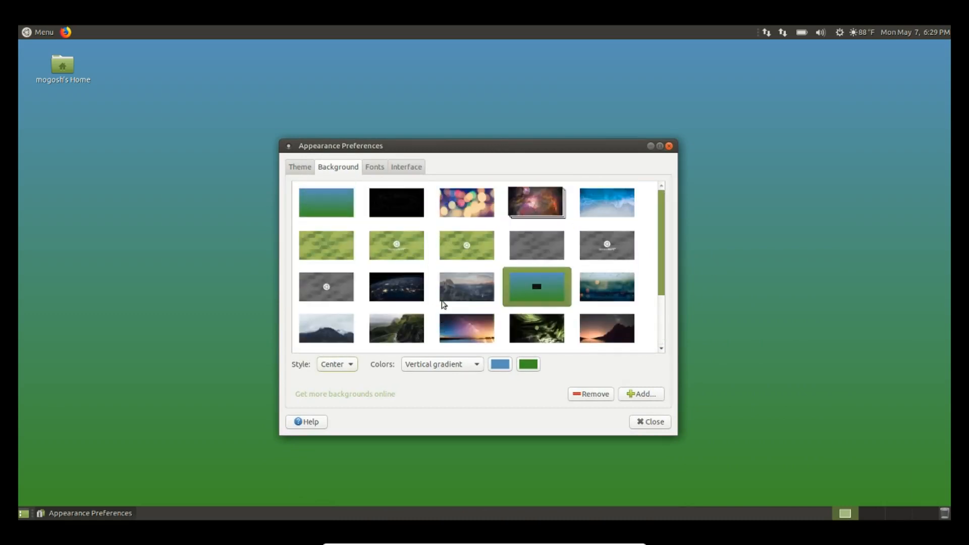
pyautogui.click(626, 294)
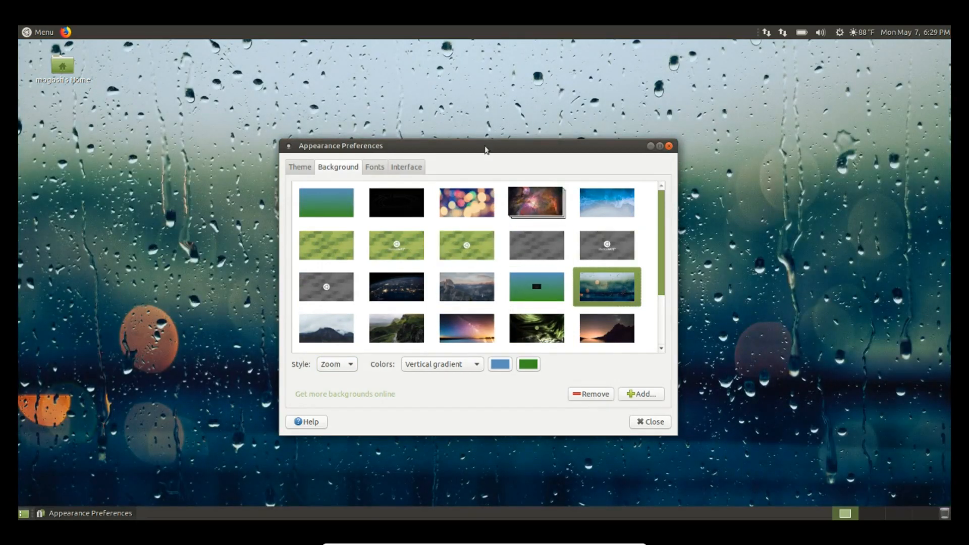
pyautogui.moveTo(486, 149); pyautogui.dragTo(387, 157)
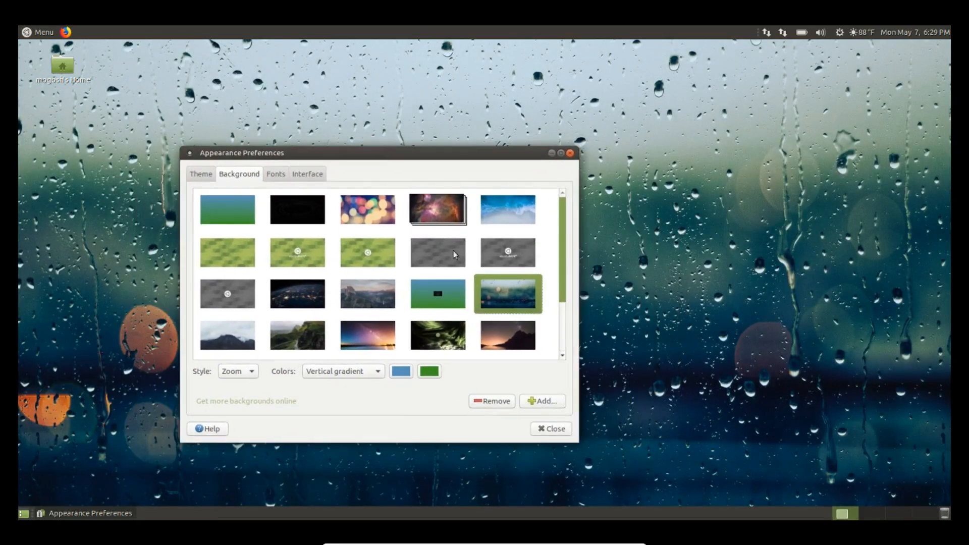
pyautogui.click(551, 429)
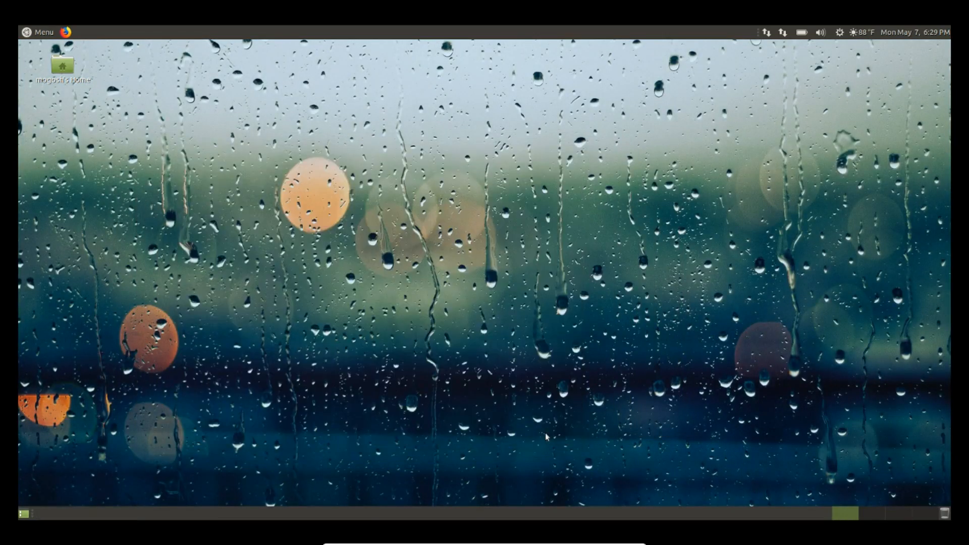
# Switch the VirtualBox Graphics Adapter to the virtualbox-guest-x11 driver, authorising with the account password
pyautogui.click(43, 35)
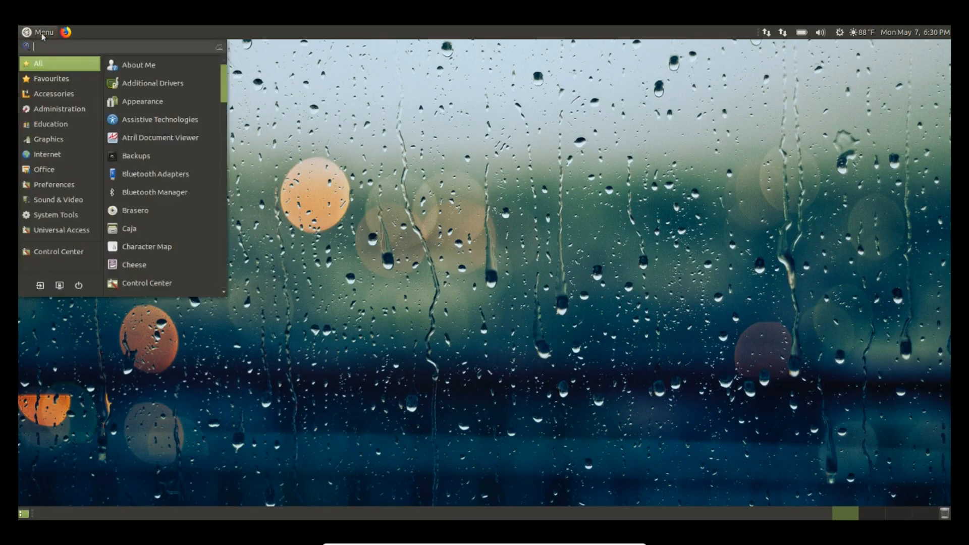
pyautogui.click(159, 83)
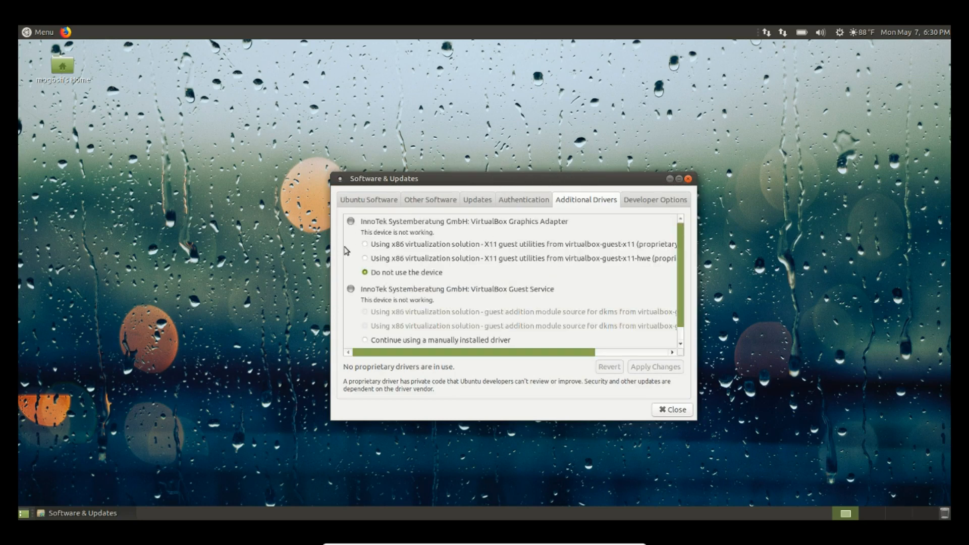
pyautogui.click(364, 245)
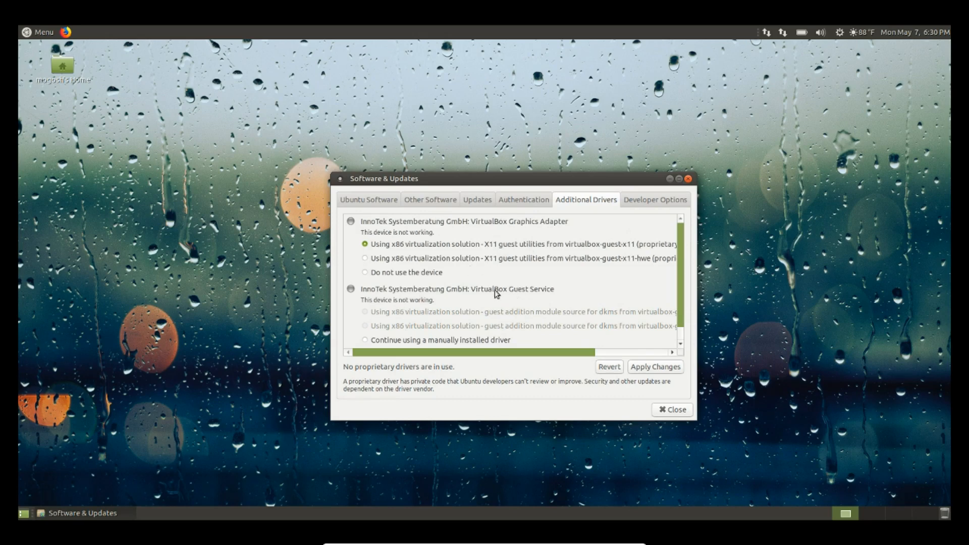
pyautogui.click(661, 372)
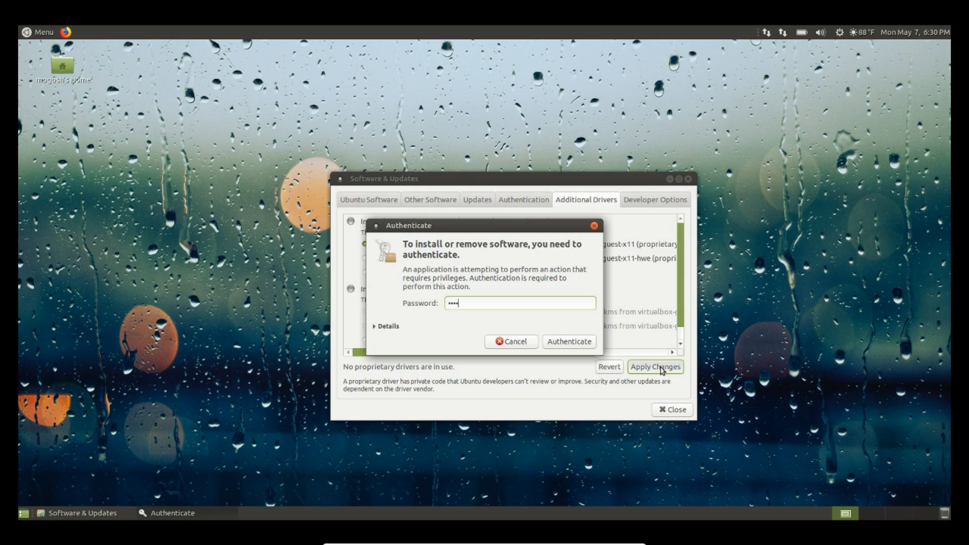
pyautogui.write('•••••••')
pyautogui.press('Return')
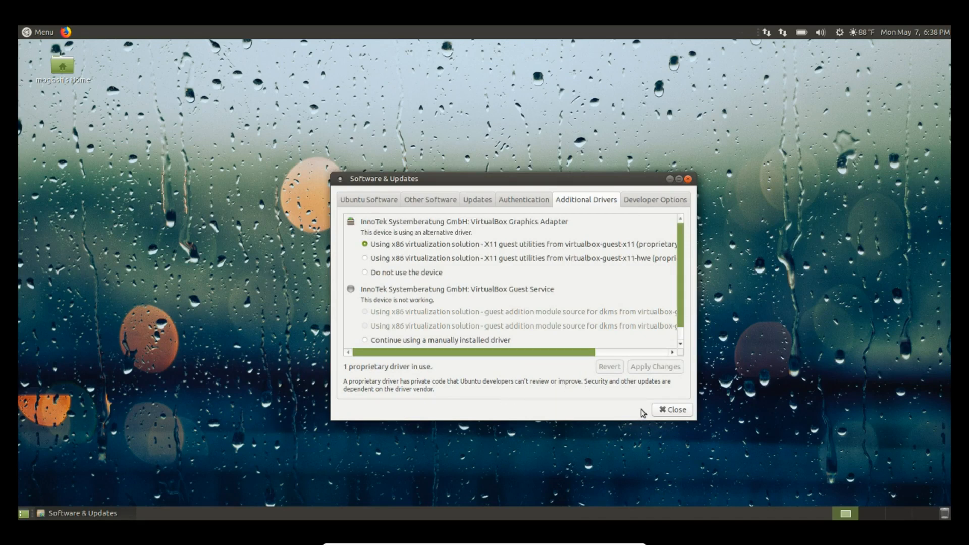
pyautogui.click(672, 411)
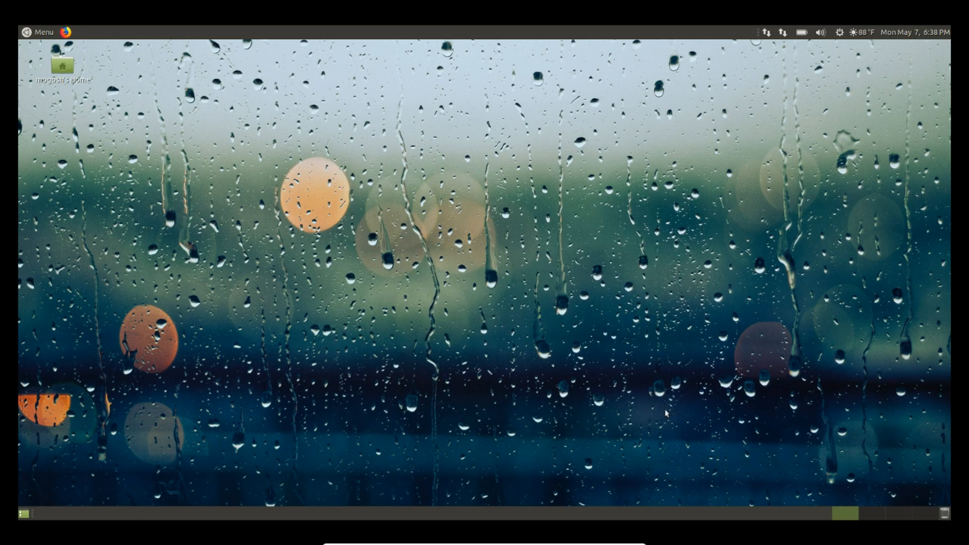
# Open Screensaver Preferences and choose the Blank screen theme
pyautogui.click(42, 34)
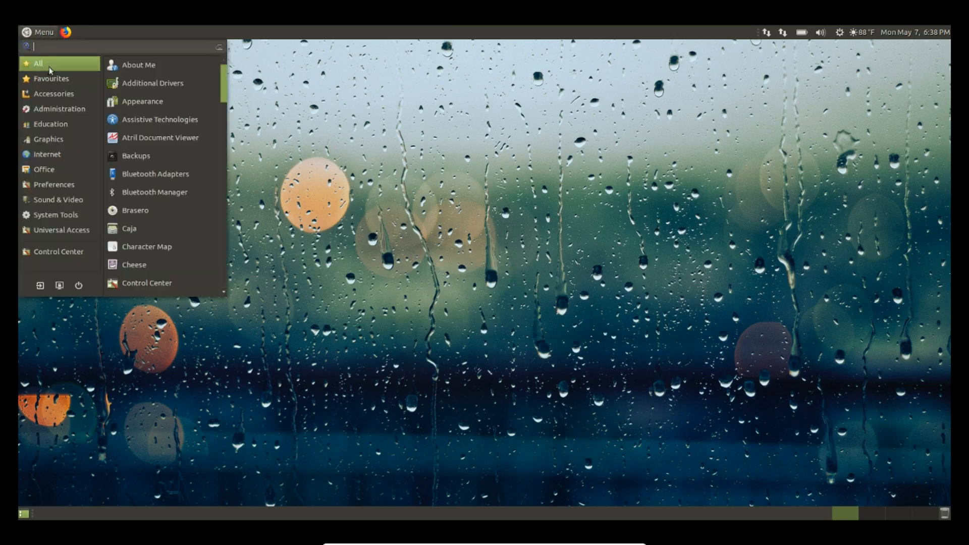
pyautogui.scroll(-5, 158, 208)
pyautogui.scroll(-15, 158, 209)
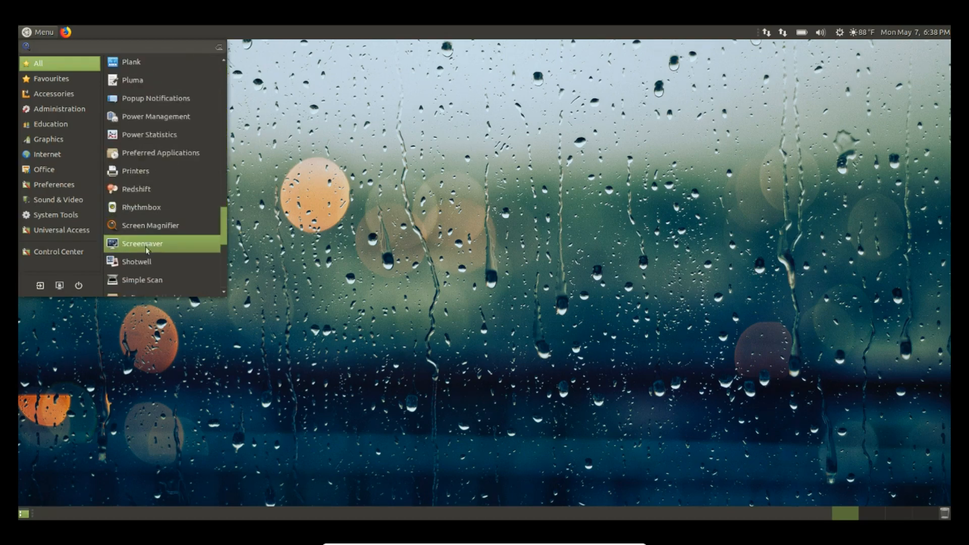
pyautogui.click(140, 249)
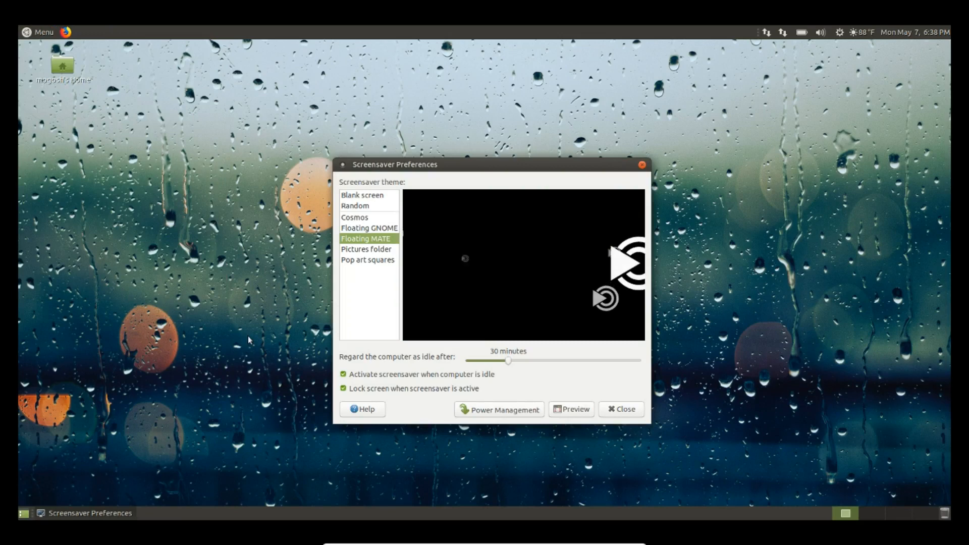
pyautogui.click(360, 196)
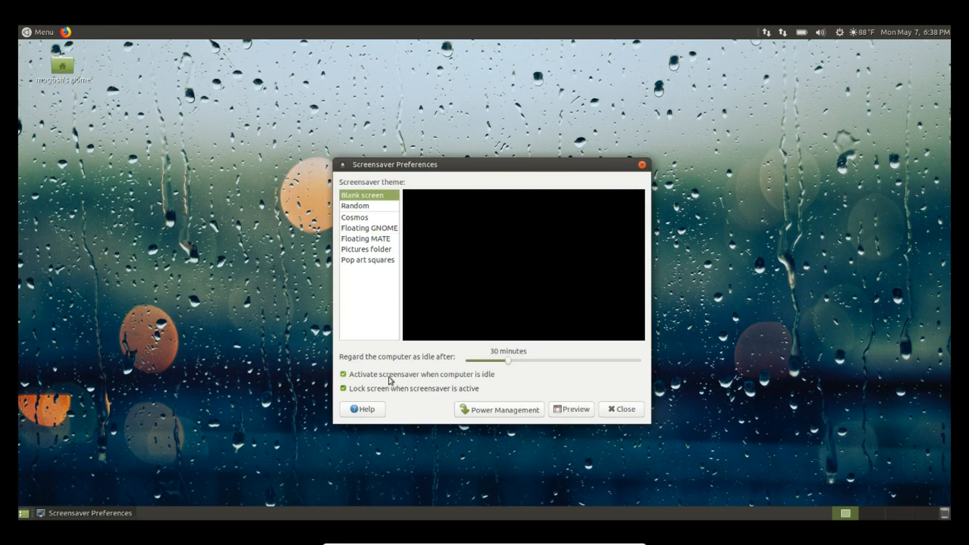
# Leave screen locking turned off and close Screensaver Preferences
pyautogui.click(344, 388)
pyautogui.click(344, 389)
pyautogui.click(344, 389)
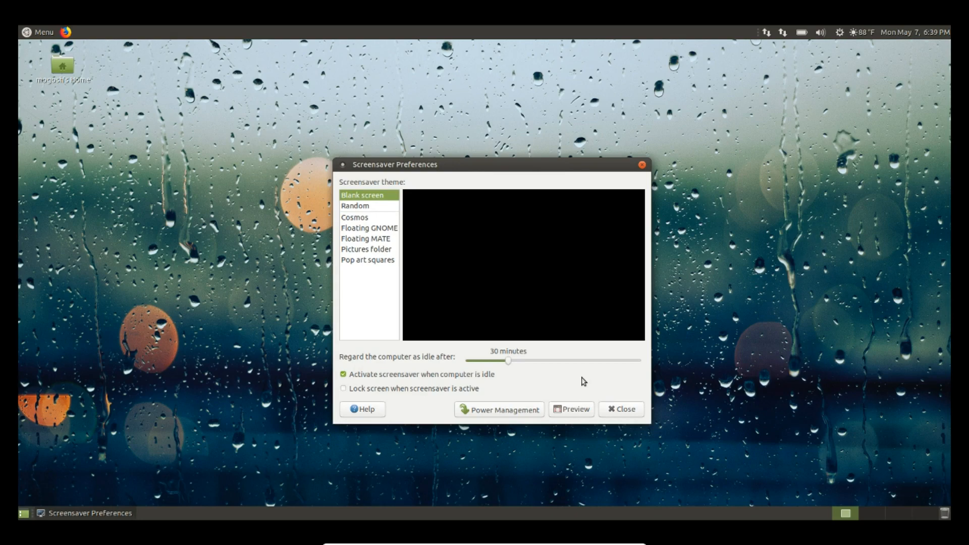
pyautogui.click(622, 414)
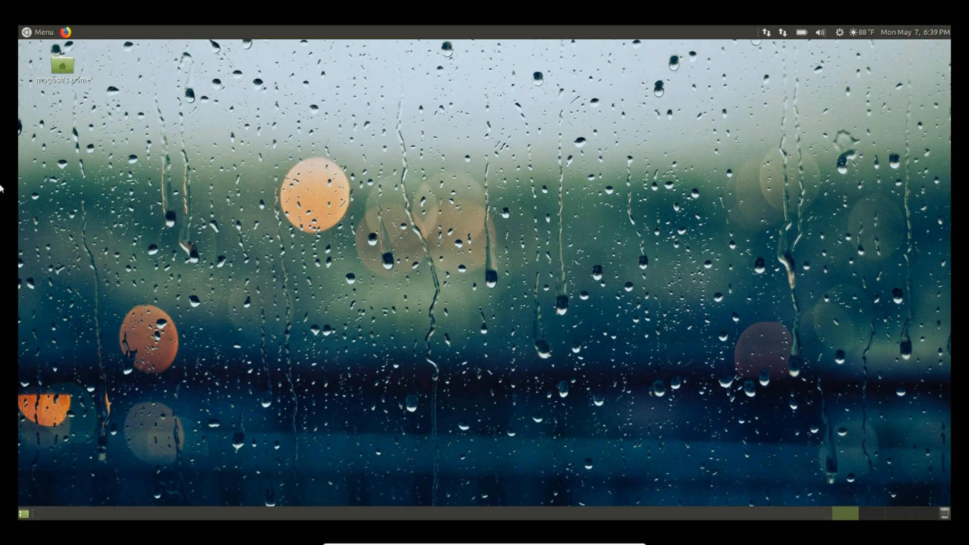
# Launch Software Boutique from the MATE Menu's application list
pyautogui.click(42, 33)
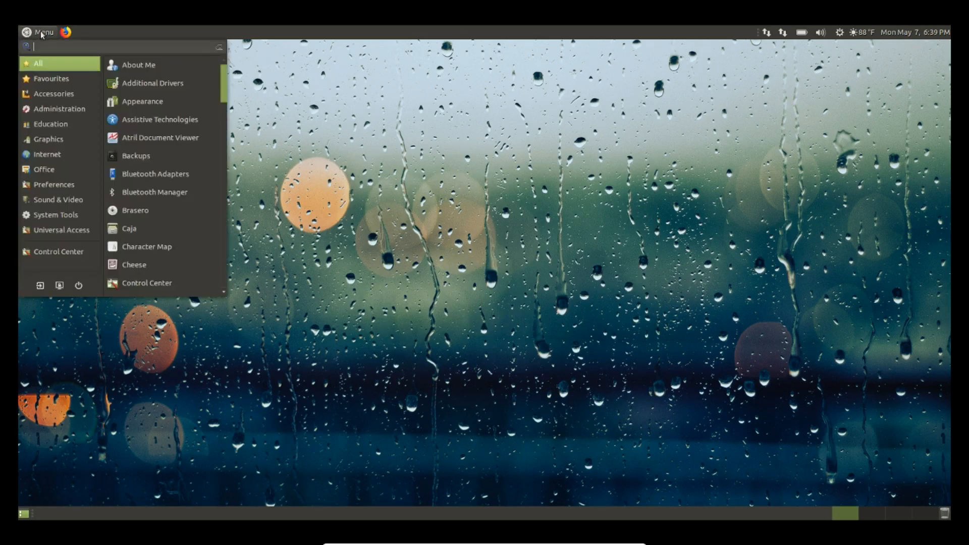
pyautogui.scroll(-10, 167, 141)
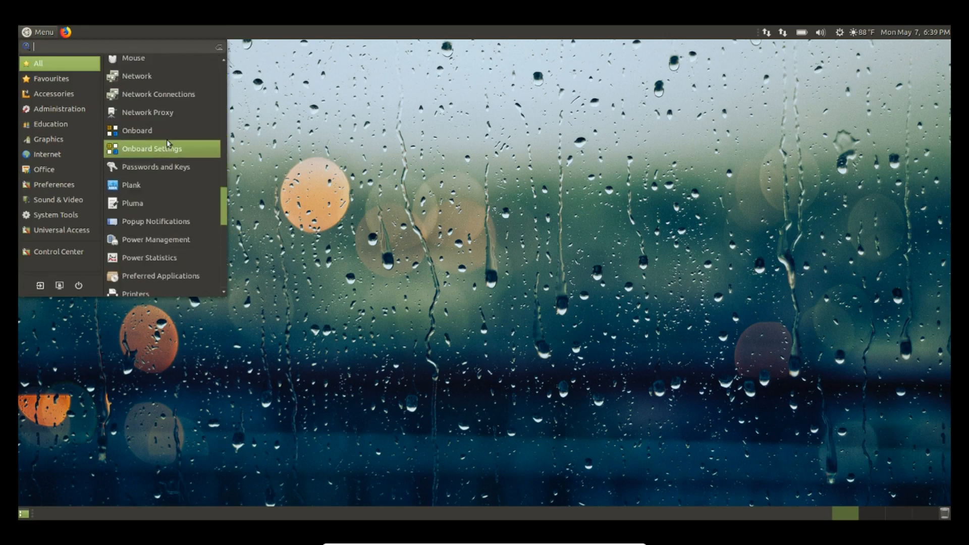
pyautogui.scroll(-6, 168, 143)
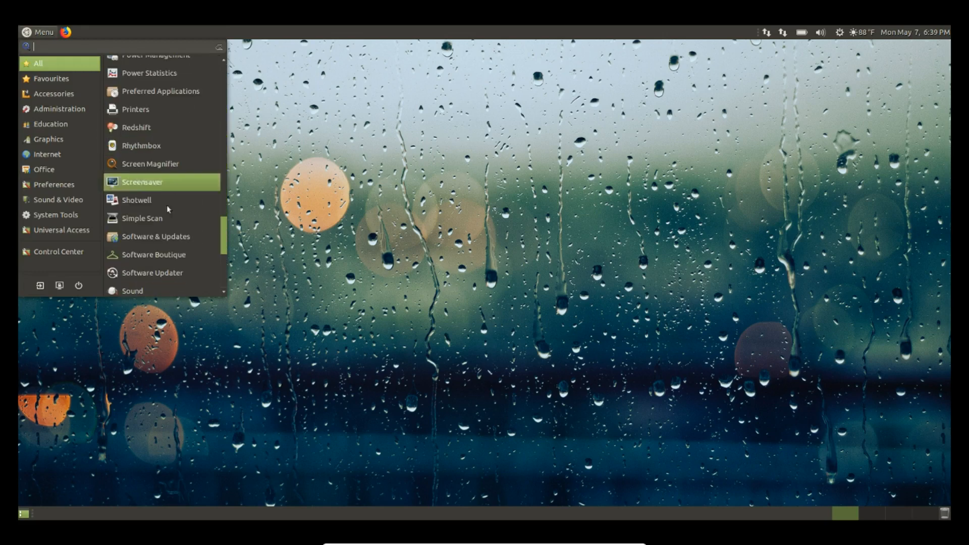
pyautogui.click(155, 255)
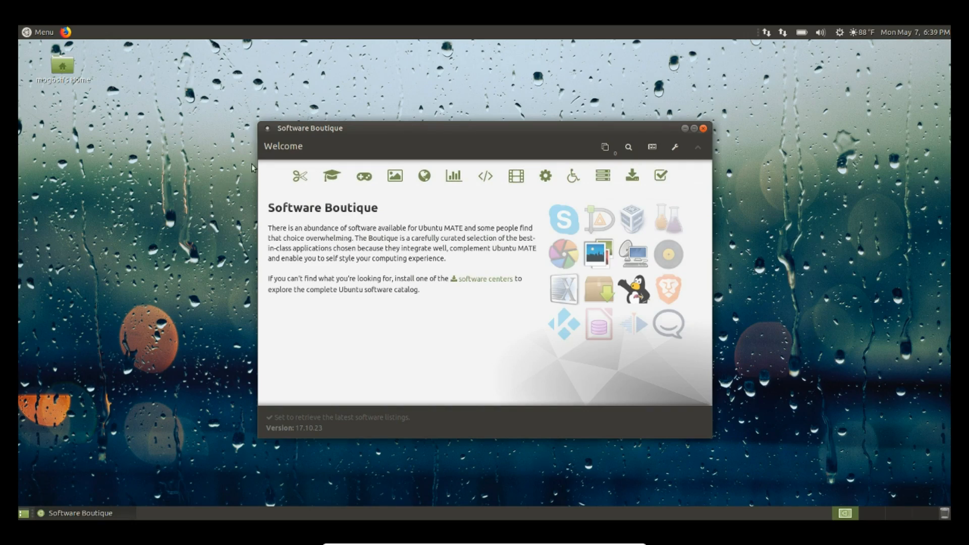
# Open the Games category and browse titles such as Neverputt, Nexuiz Classic, PlayOnLinux and Steam
pyautogui.click(363, 178)
pyautogui.scroll(-5, 457, 258)
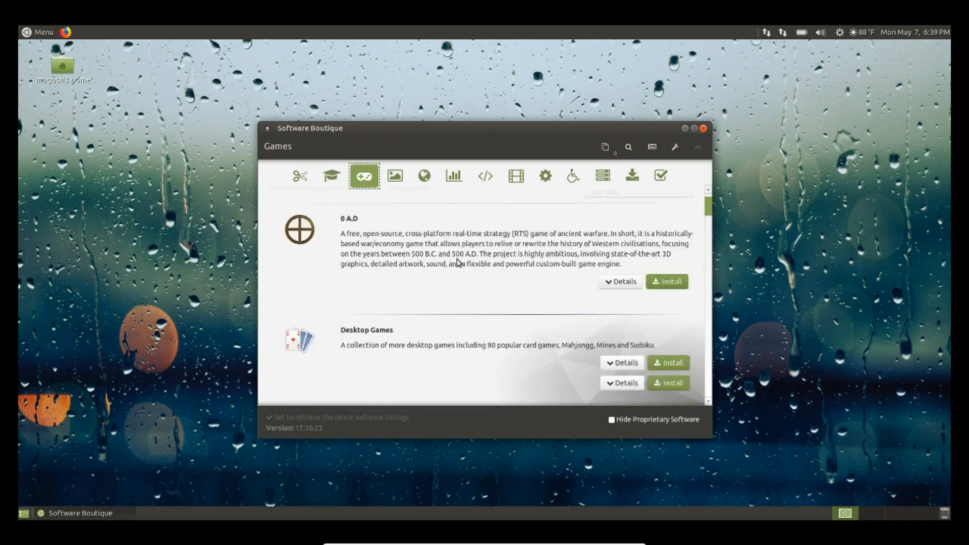
pyautogui.scroll(-4, 456, 259)
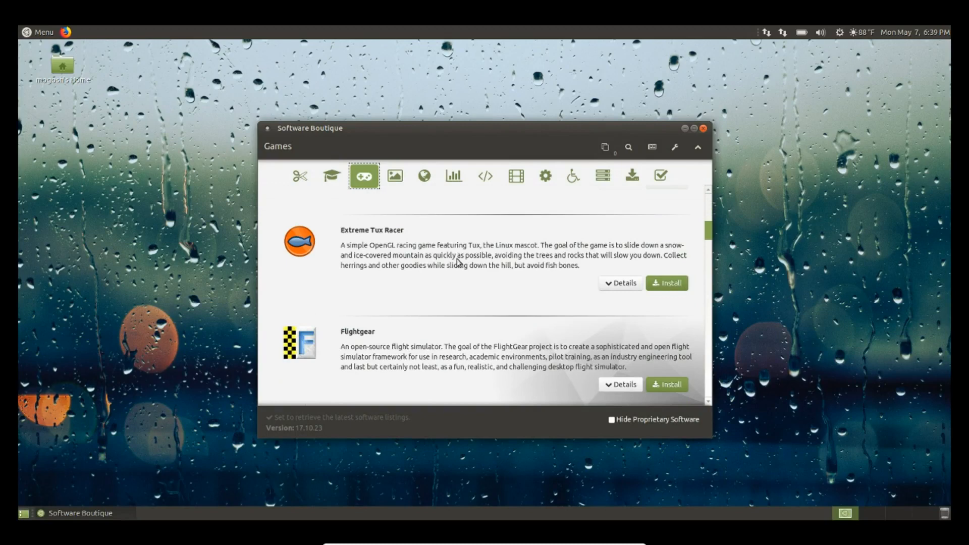
pyautogui.scroll(-4, 456, 258)
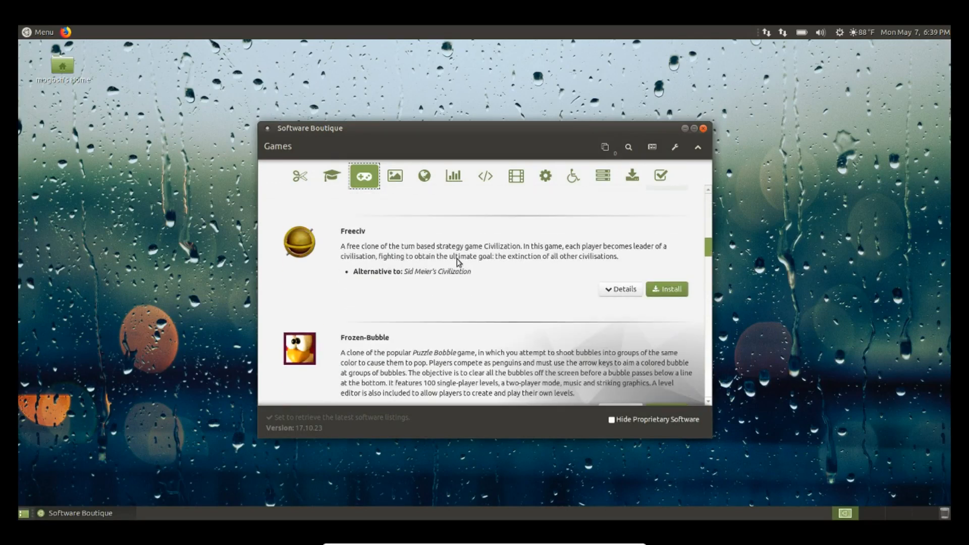
pyautogui.scroll(-5, 495, 298)
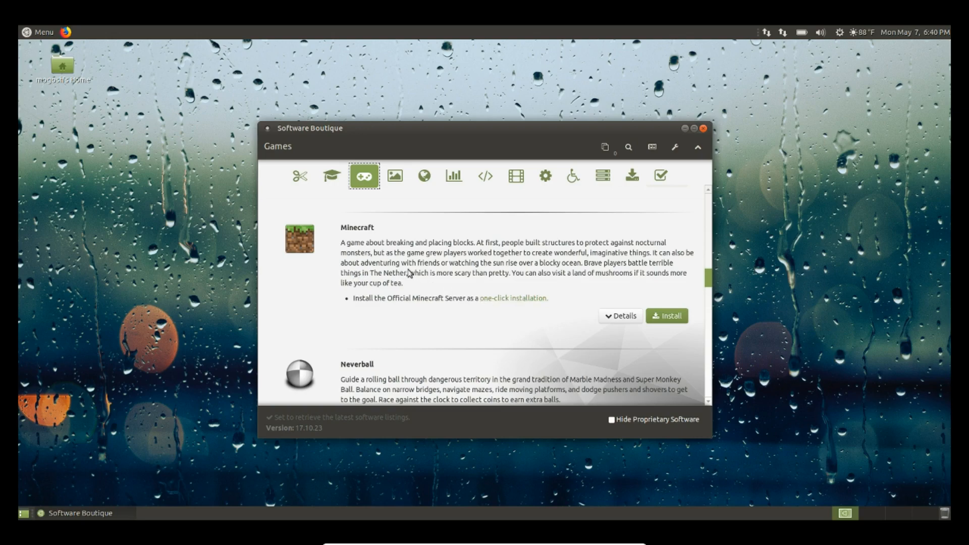
pyautogui.scroll(-5, 399, 255)
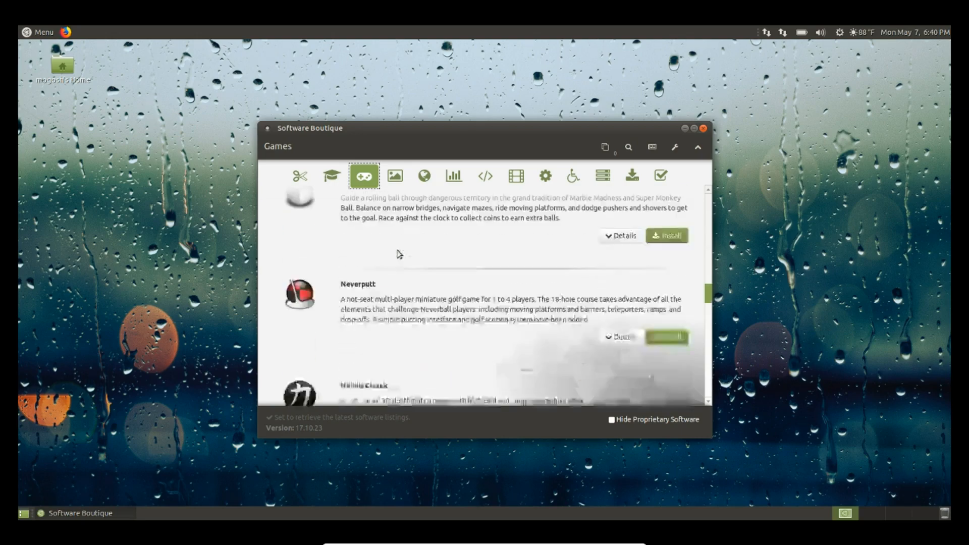
pyautogui.scroll(-10, 399, 254)
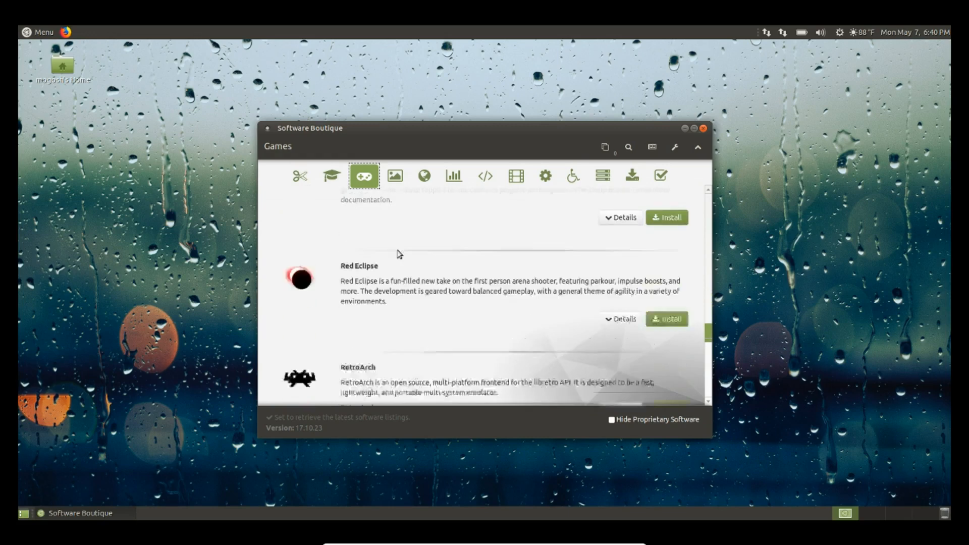
pyautogui.scroll(-3, 399, 254)
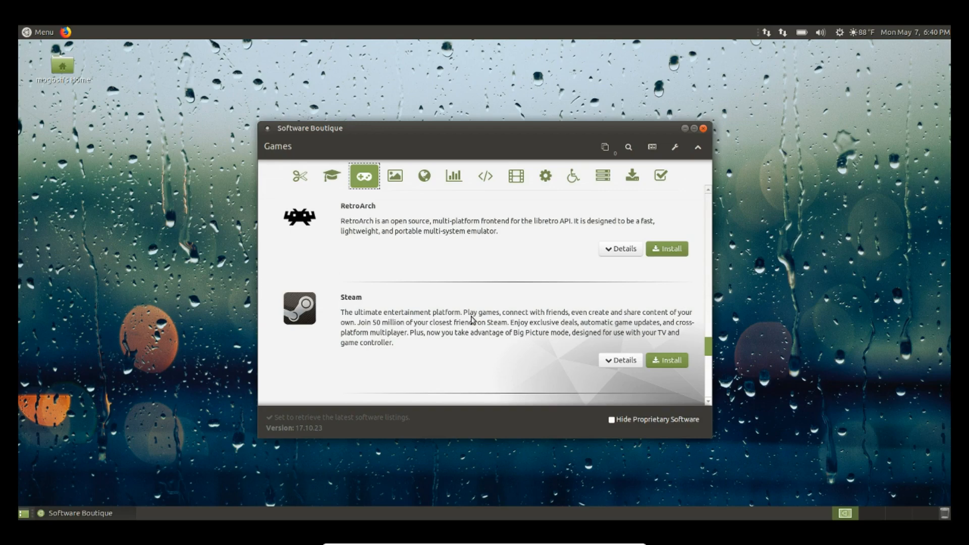
pyautogui.scroll(3, 473, 320)
pyautogui.scroll(6, 472, 320)
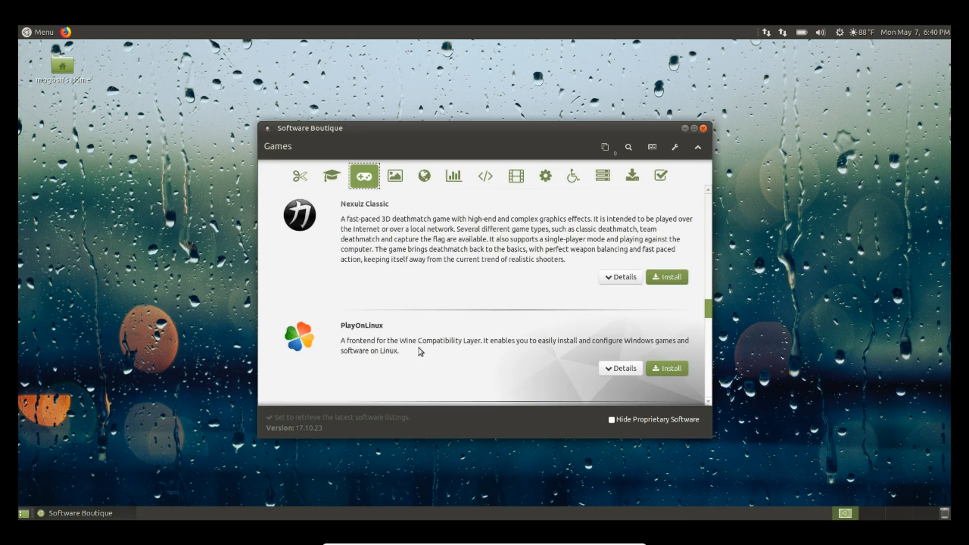
pyautogui.scroll(3, 574, 294)
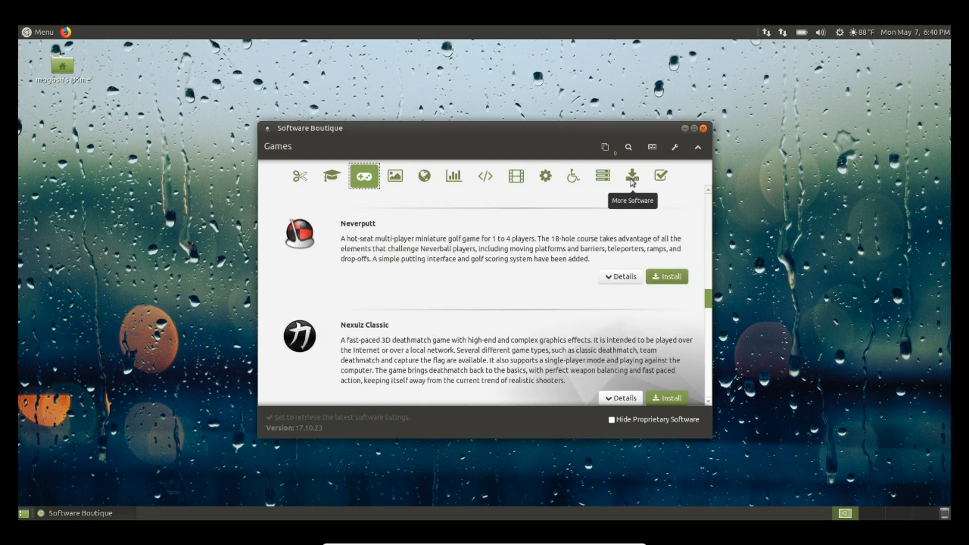
# Glance at the Servers category, then browse Graphics titles like Blender, GIMP and Inkscape
pyautogui.click(608, 178)
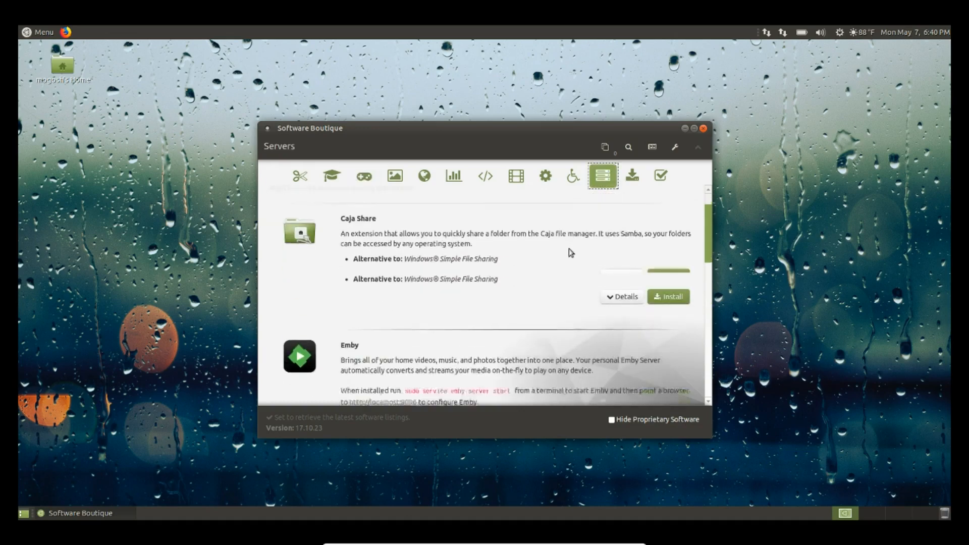
pyautogui.scroll(-5, 571, 253)
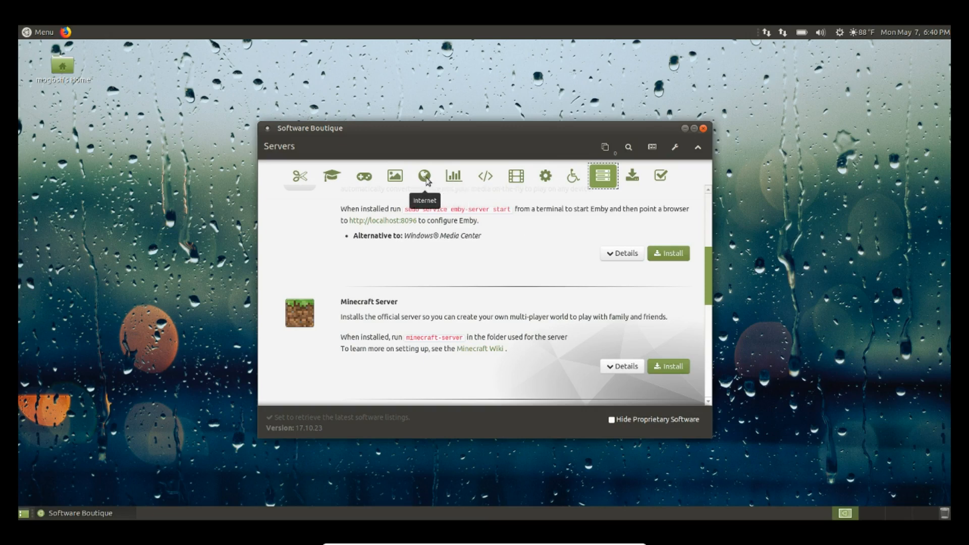
pyautogui.click(397, 179)
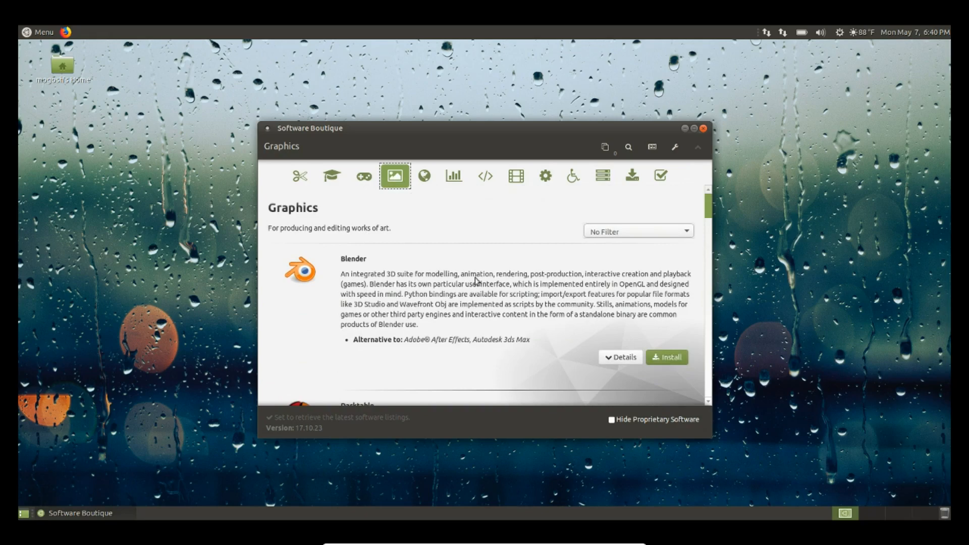
pyautogui.scroll(-10, 477, 282)
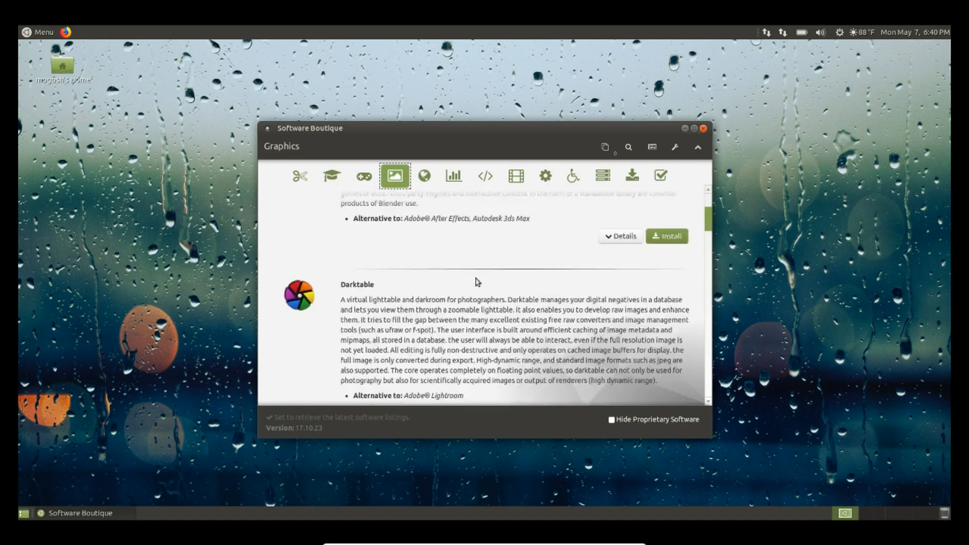
pyautogui.scroll(-10, 477, 281)
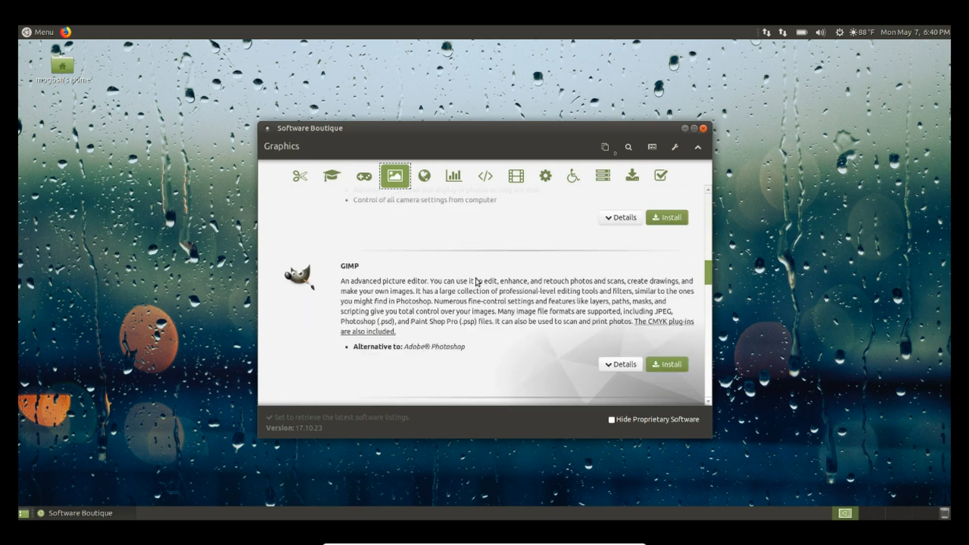
pyautogui.scroll(-5, 477, 282)
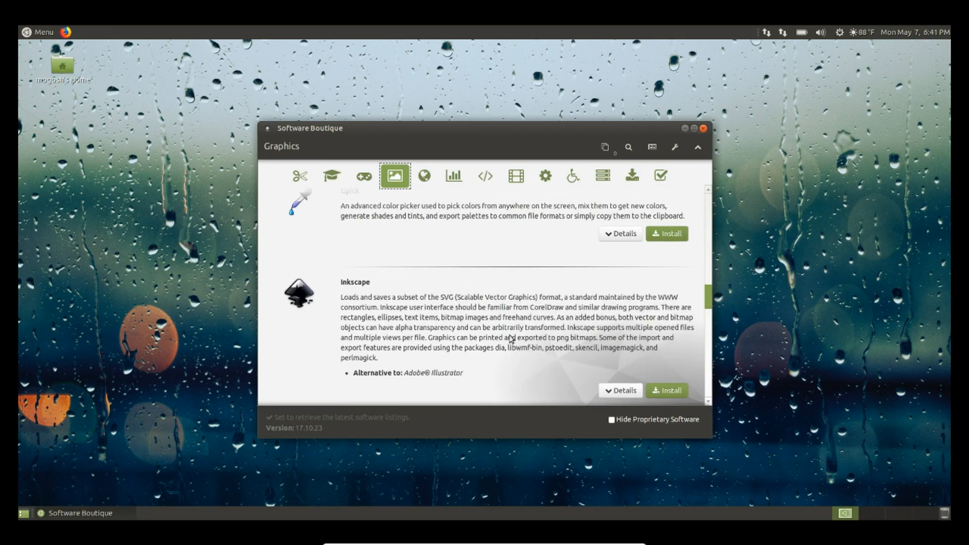
pyautogui.scroll(5, 511, 338)
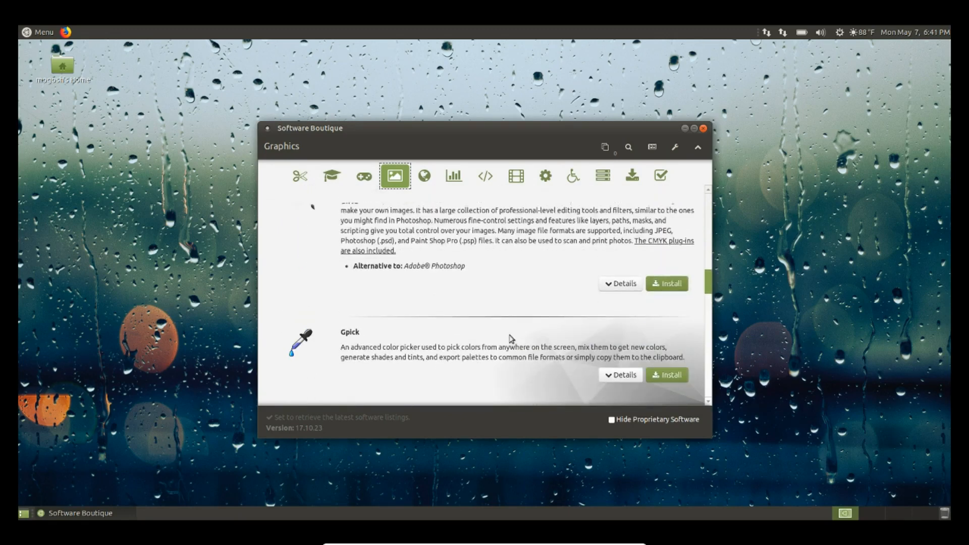
pyautogui.scroll(8, 511, 338)
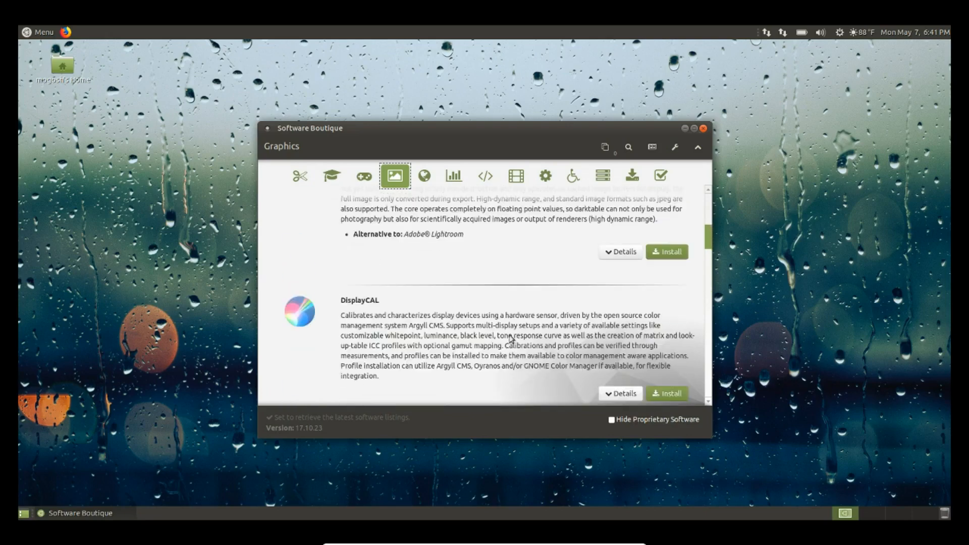
pyautogui.scroll(4, 510, 340)
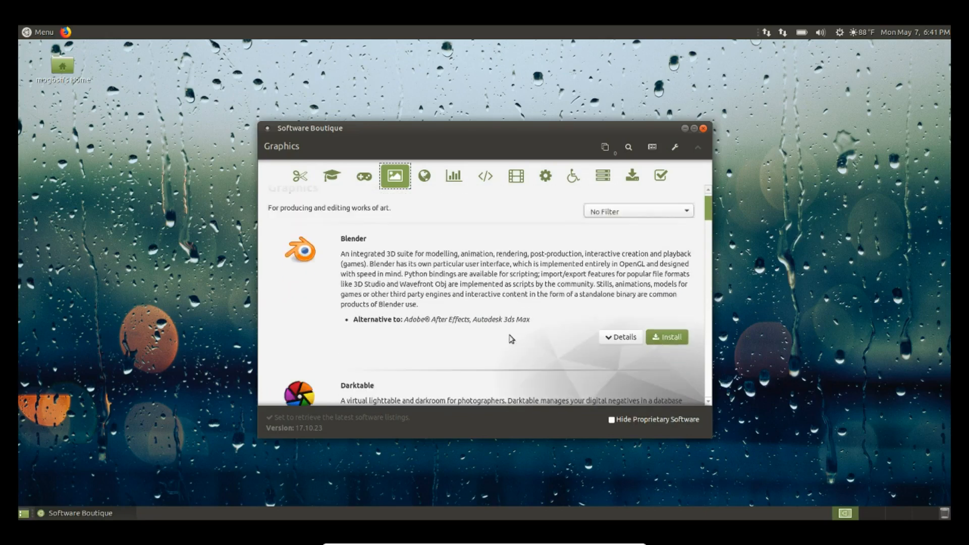
# In the Games category, queue Frozen-Bubble for installation
pyautogui.click(364, 182)
pyautogui.scroll(-10, 547, 289)
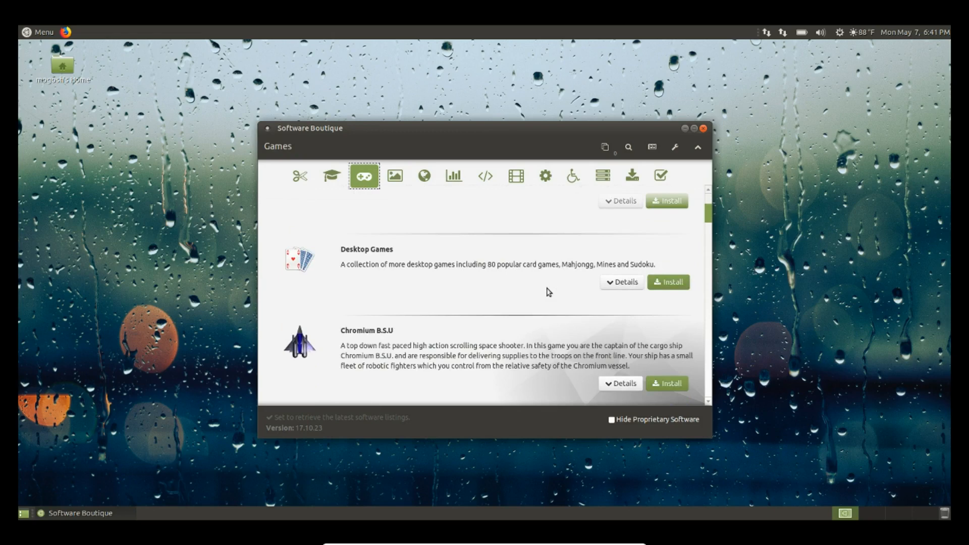
pyautogui.scroll(-8, 548, 291)
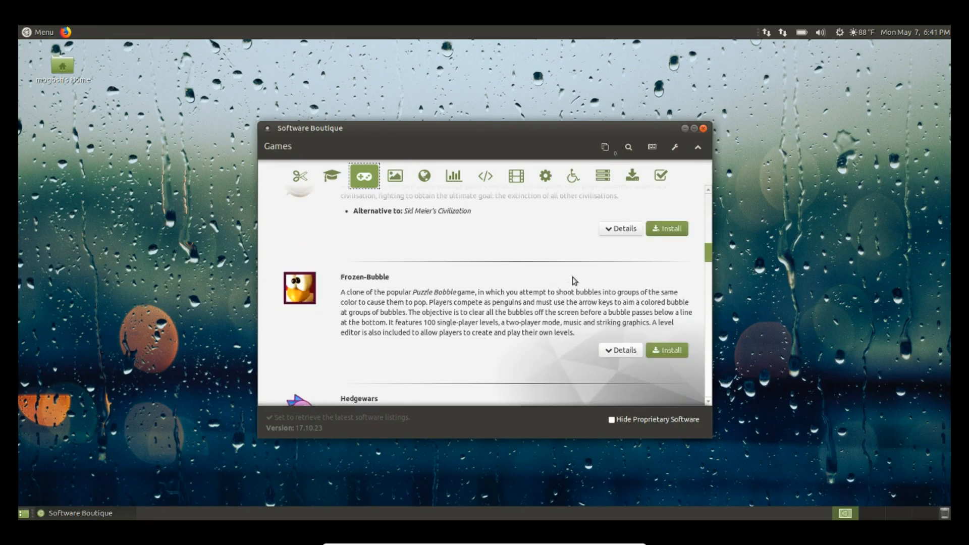
pyautogui.click(666, 352)
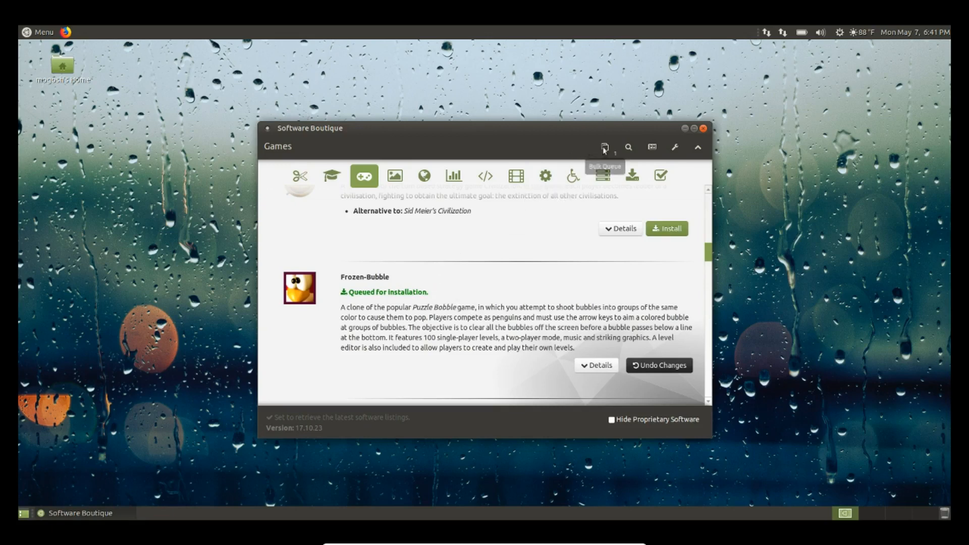
# Open the Bulk Queue to see Frozen-Bubble waiting to be installed
pyautogui.scroll(-3, 493, 281)
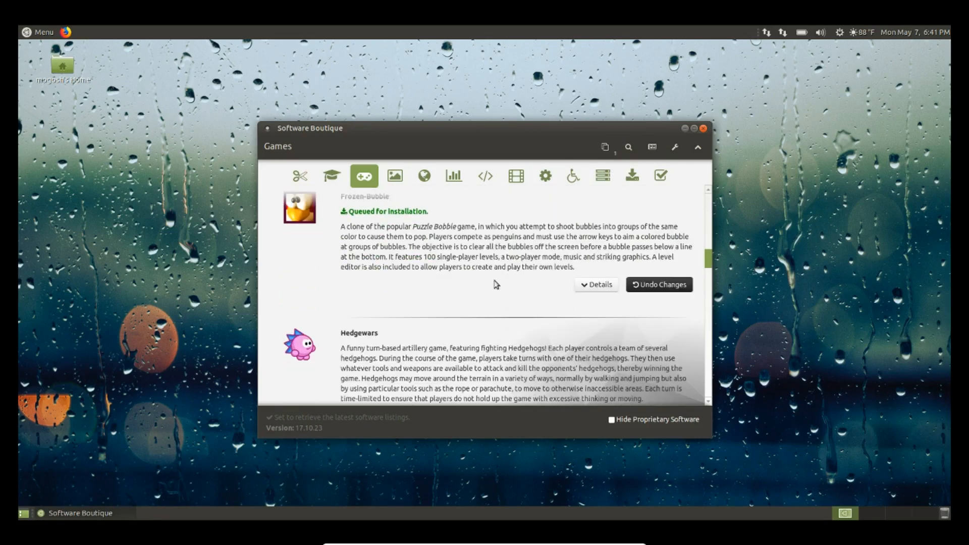
pyautogui.scroll(-3, 489, 316)
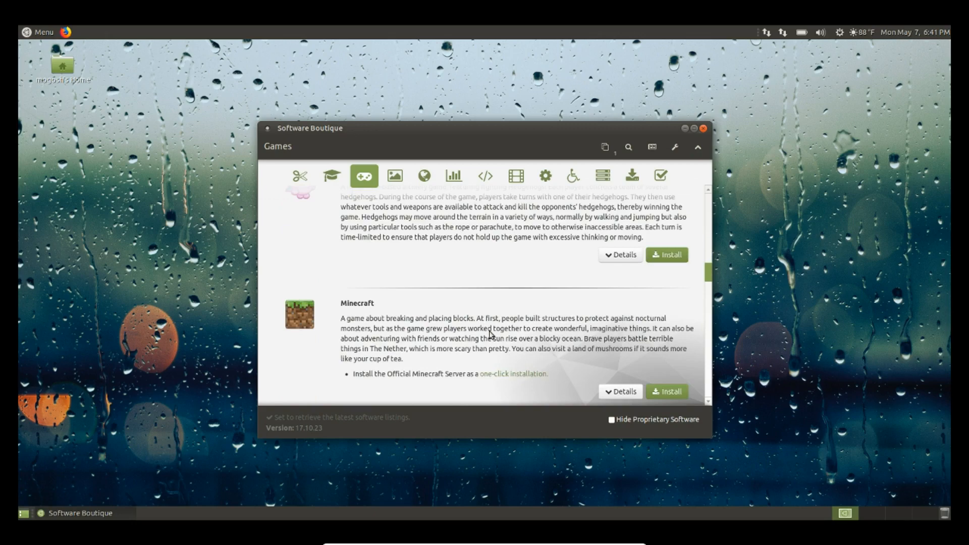
pyautogui.scroll(8, 489, 334)
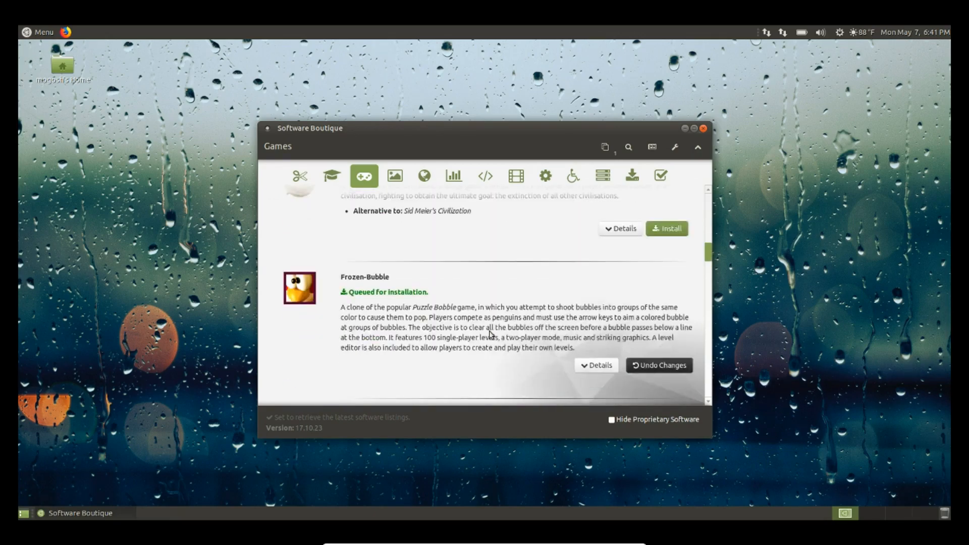
pyautogui.scroll(-1, 489, 334)
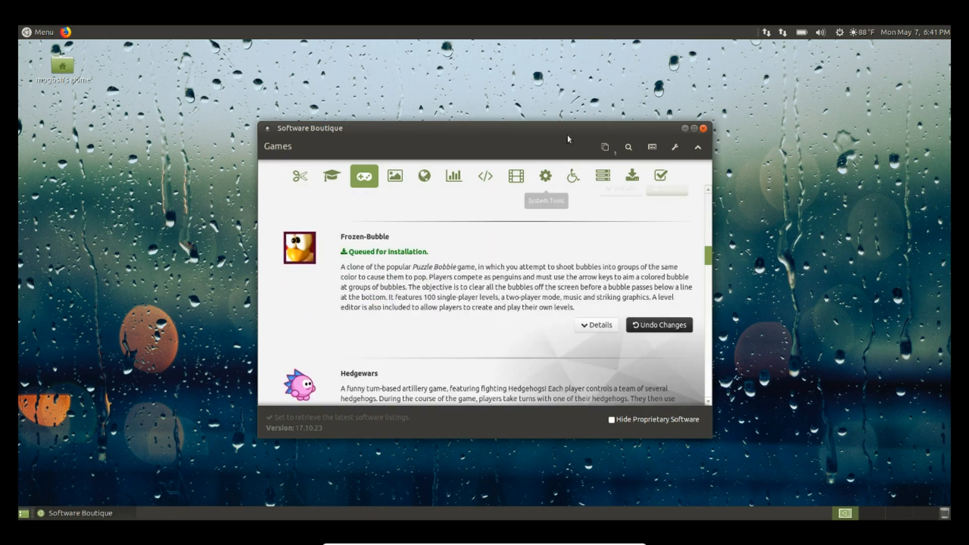
pyautogui.click(607, 147)
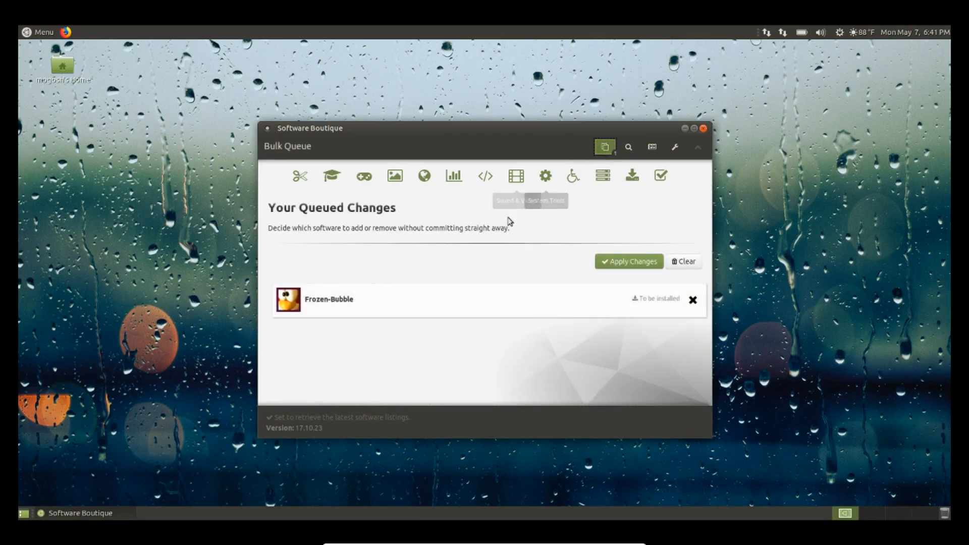
# Apply the queued Frozen-Bubble install, authorise it with the password, then clear the finished queue
pyautogui.click(631, 262)
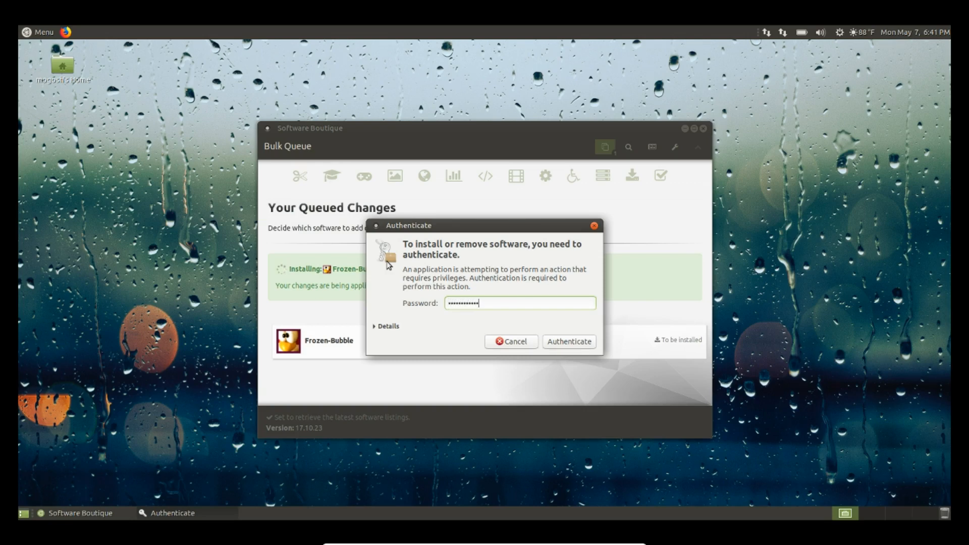
pyautogui.press('Return')
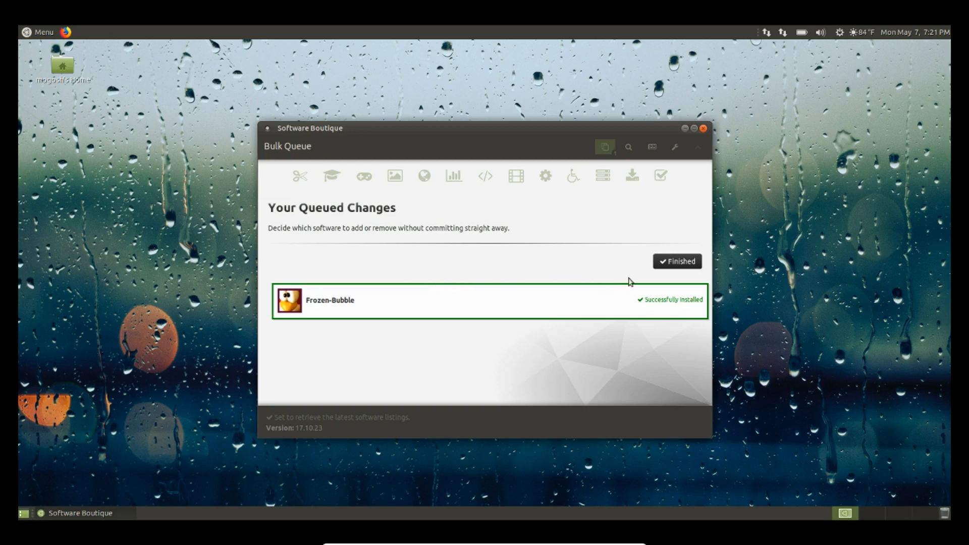
pyautogui.click(676, 262)
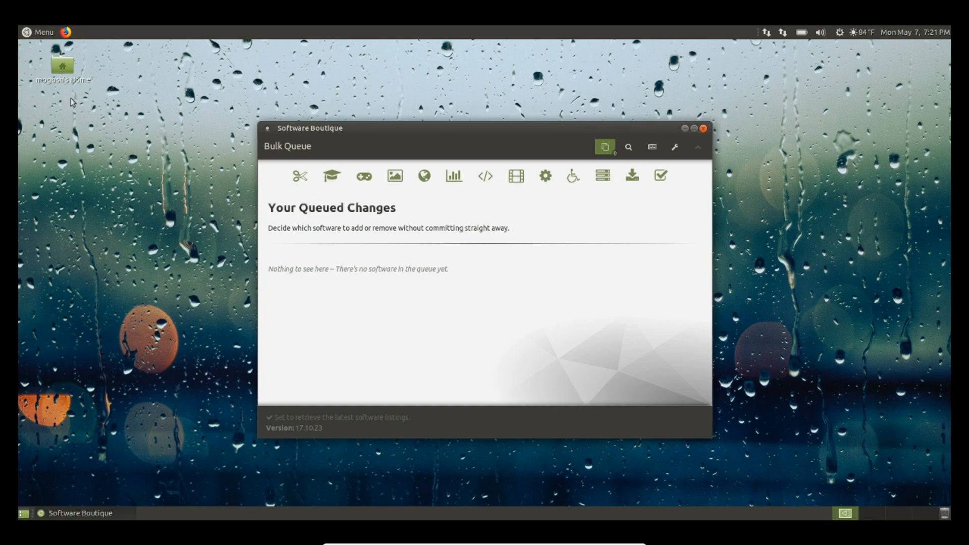
# Pin Frozen-Bubble from the Games menu to the desktop
pyautogui.click(44, 33)
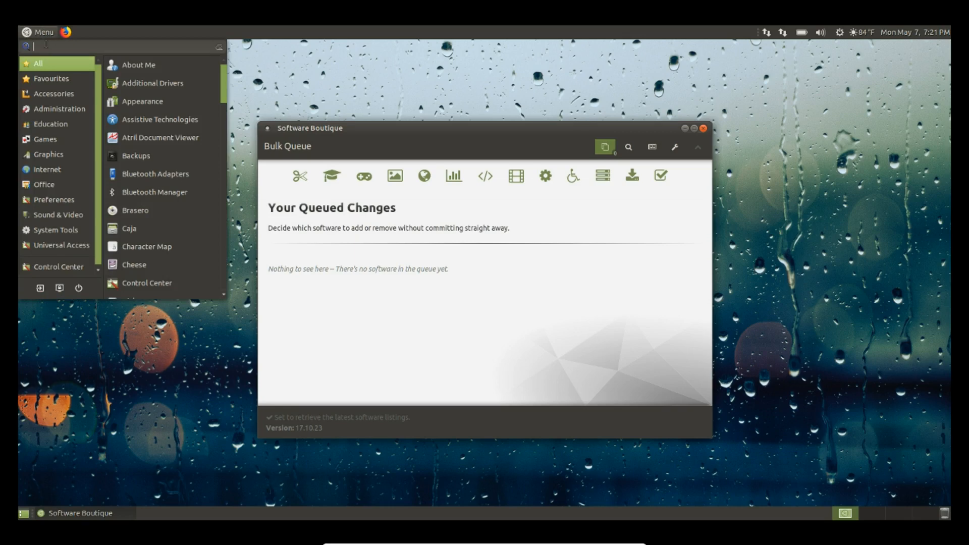
pyautogui.moveTo(39, 140)
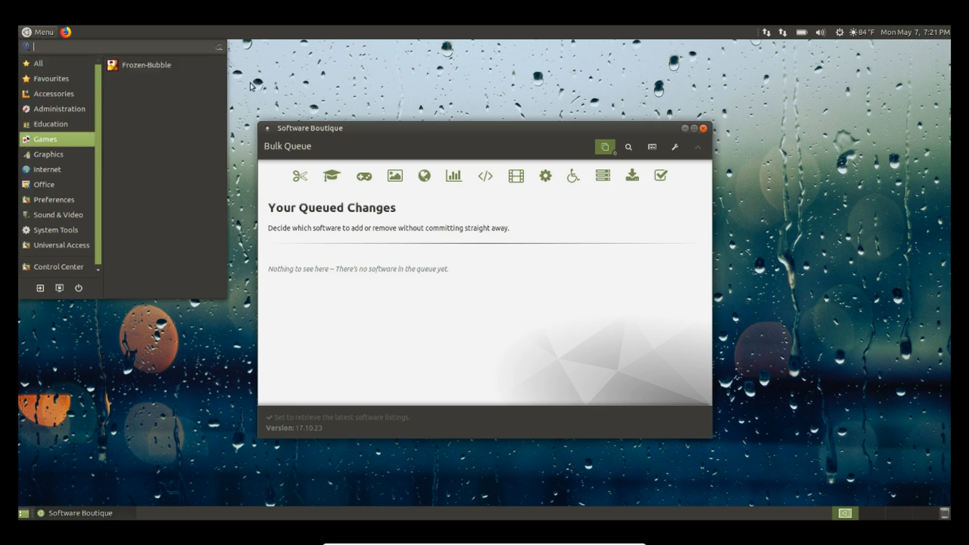
pyautogui.rightClick(147, 67)
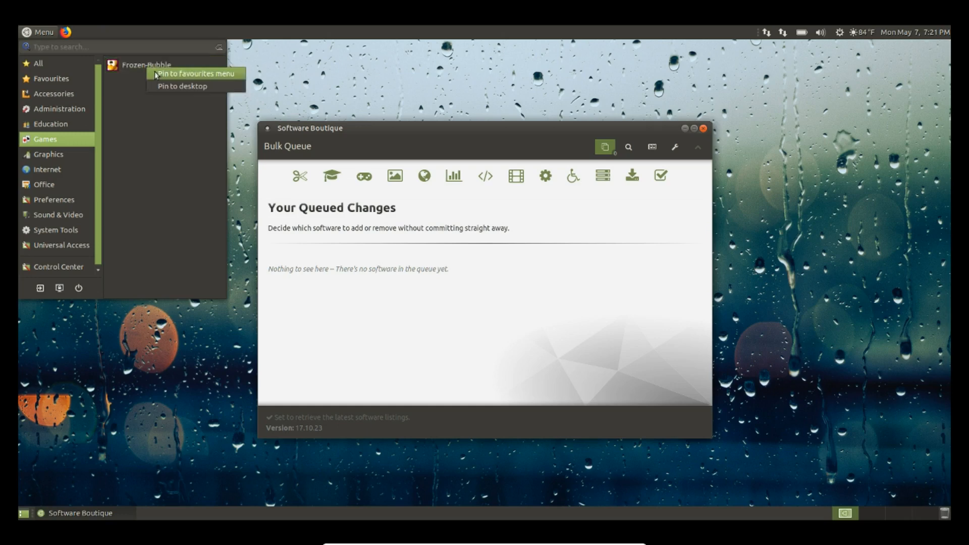
pyautogui.click(183, 86)
pyautogui.click(286, 84)
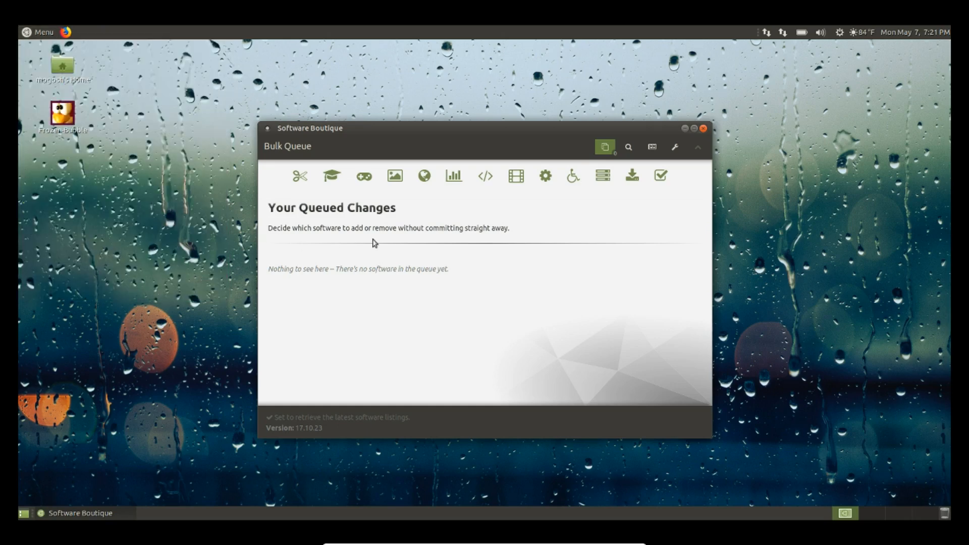
# Browse Software Boutique's Games category, then close Software Boutique
pyautogui.click(365, 178)
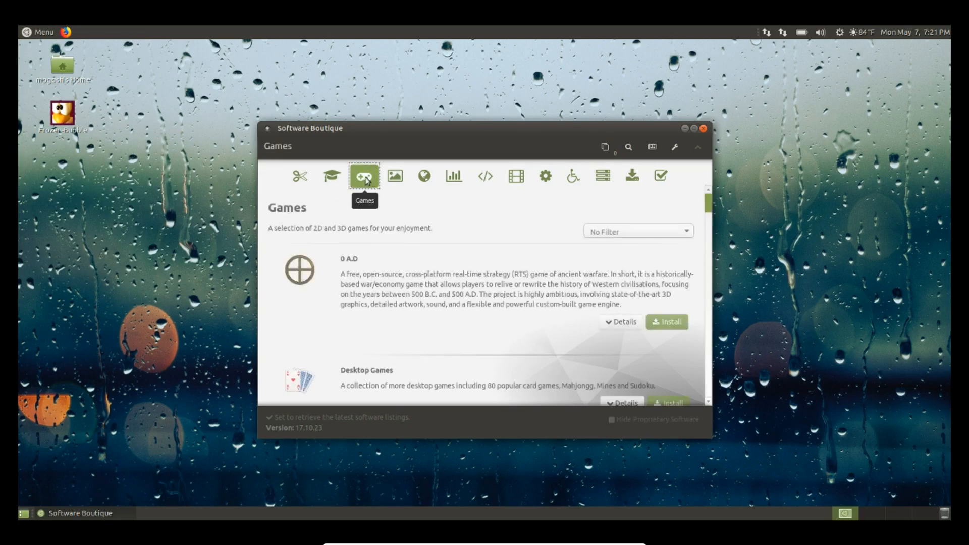
pyautogui.scroll(-5, 529, 280)
pyautogui.scroll(-8, 530, 280)
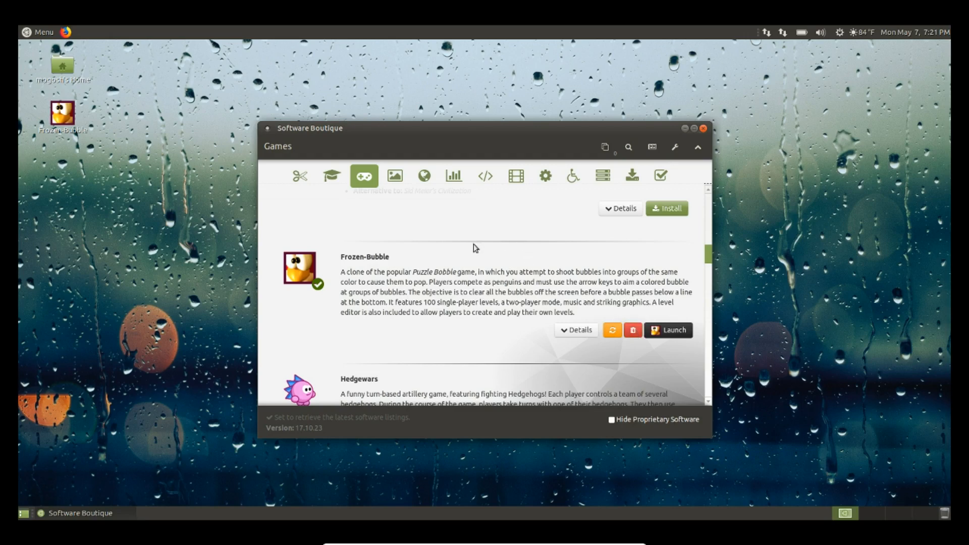
pyautogui.click(702, 129)
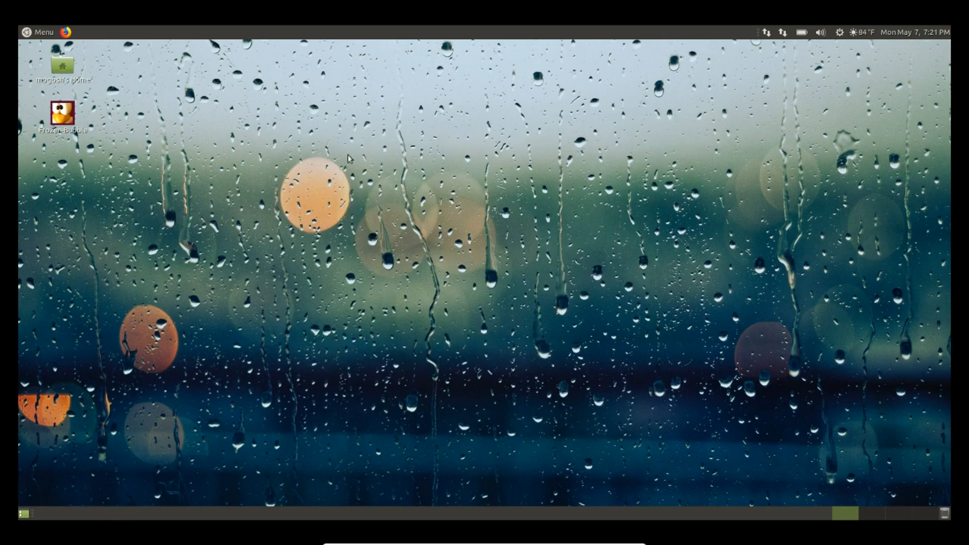
# Launch MATE Tweak from the applications menu's All list
pyautogui.click(42, 36)
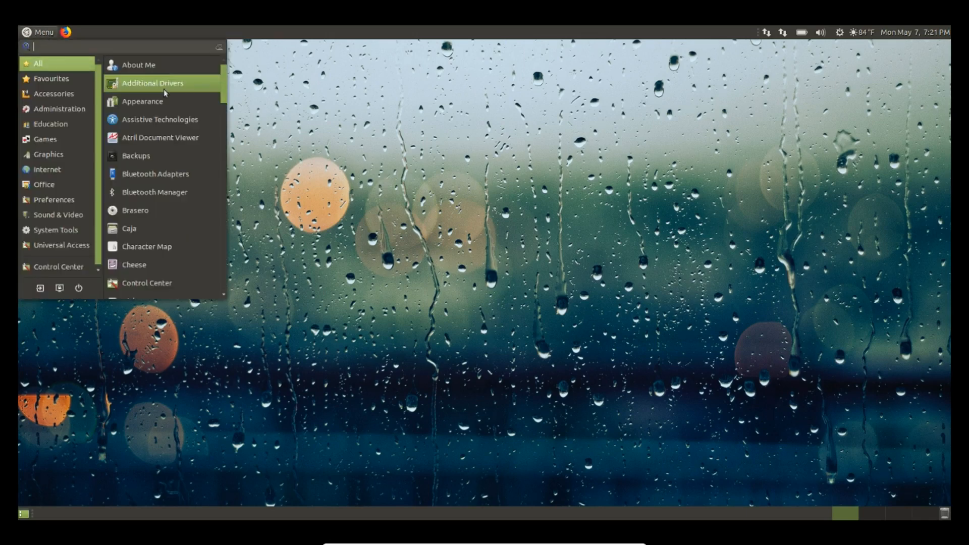
pyautogui.scroll(-10, 165, 92)
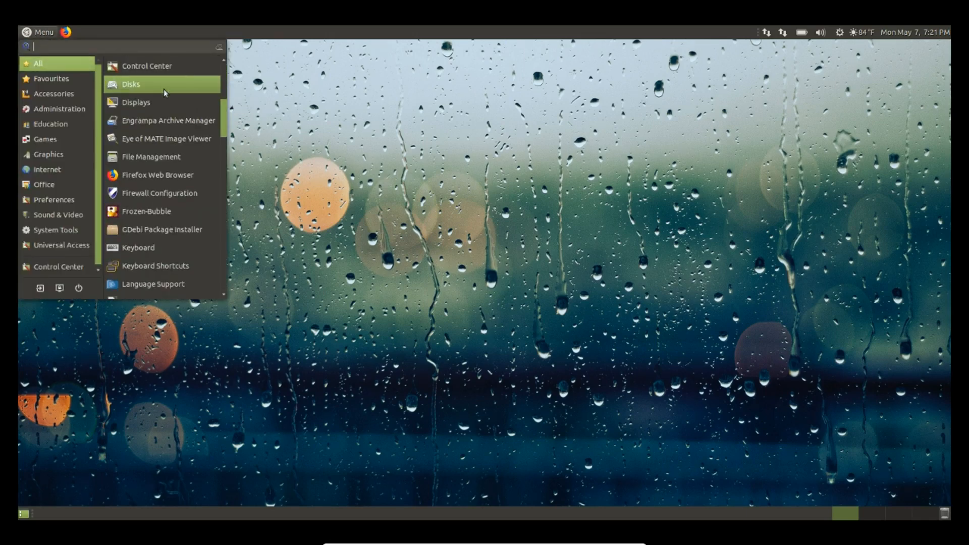
pyautogui.scroll(-1, 163, 88)
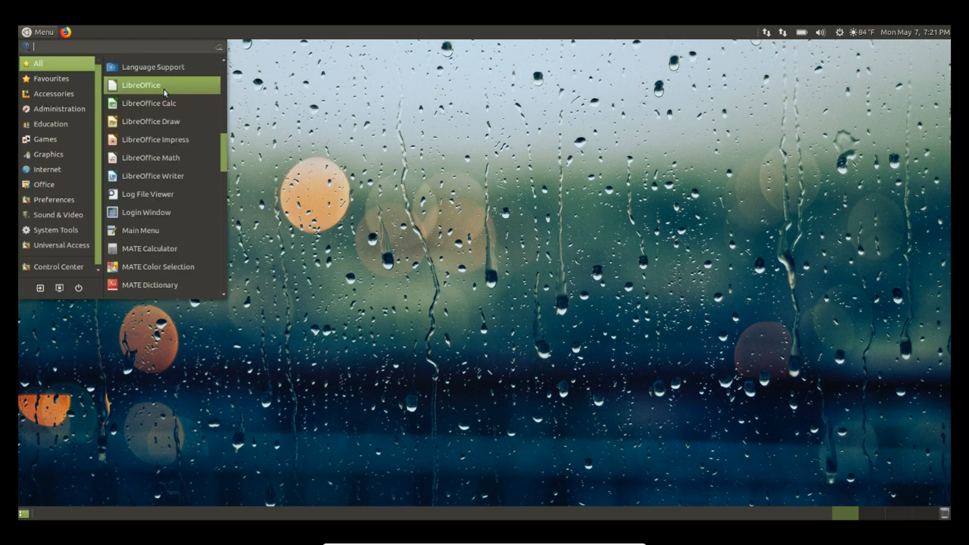
pyautogui.scroll(-2, 164, 89)
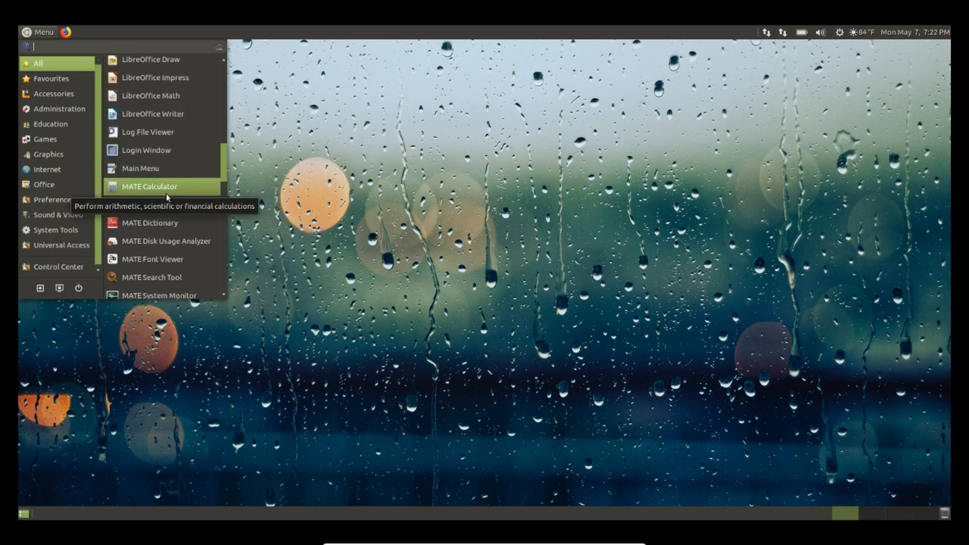
pyautogui.scroll(-2, 166, 193)
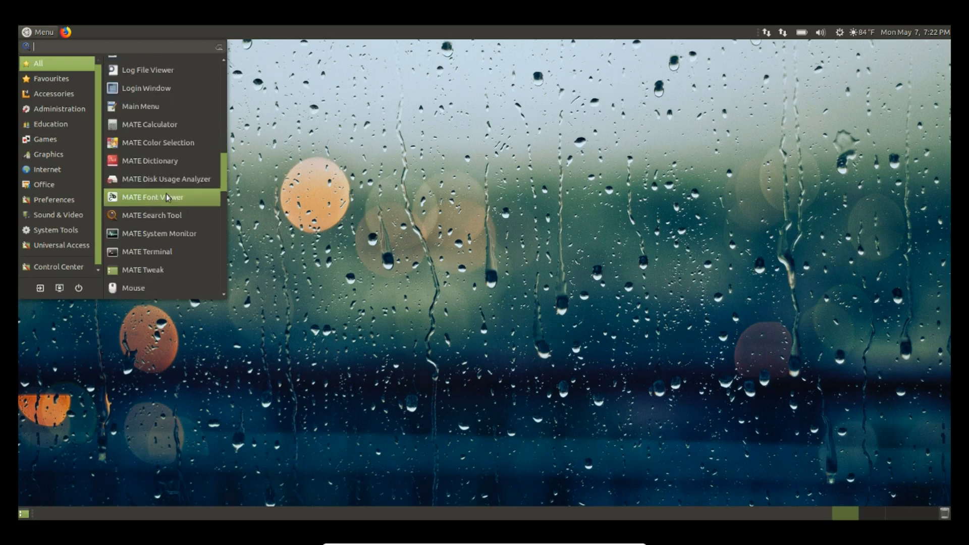
pyautogui.click(154, 271)
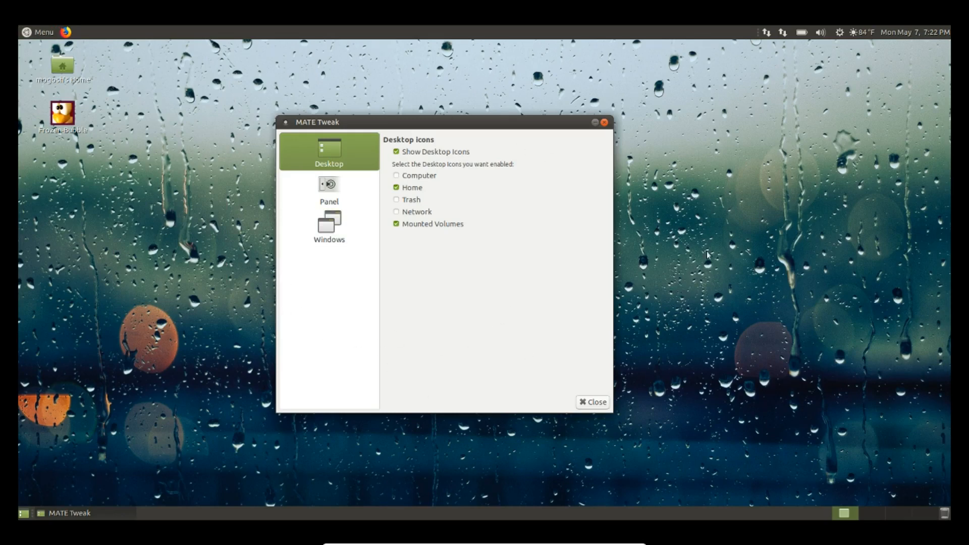
# In MATE Tweak's Panel section, switch the panel layout to Contemporary and confirm the change
pyautogui.click(335, 188)
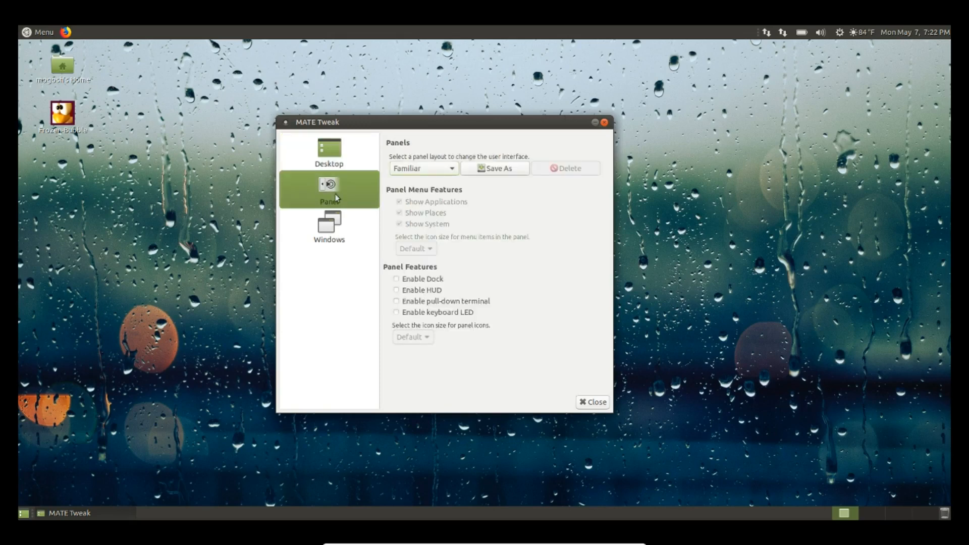
pyautogui.click(454, 172)
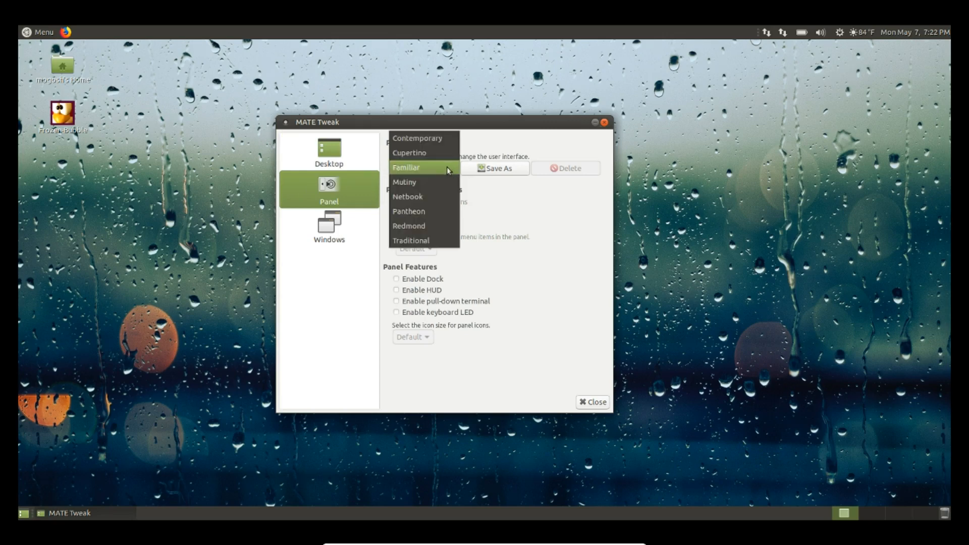
pyautogui.click(438, 144)
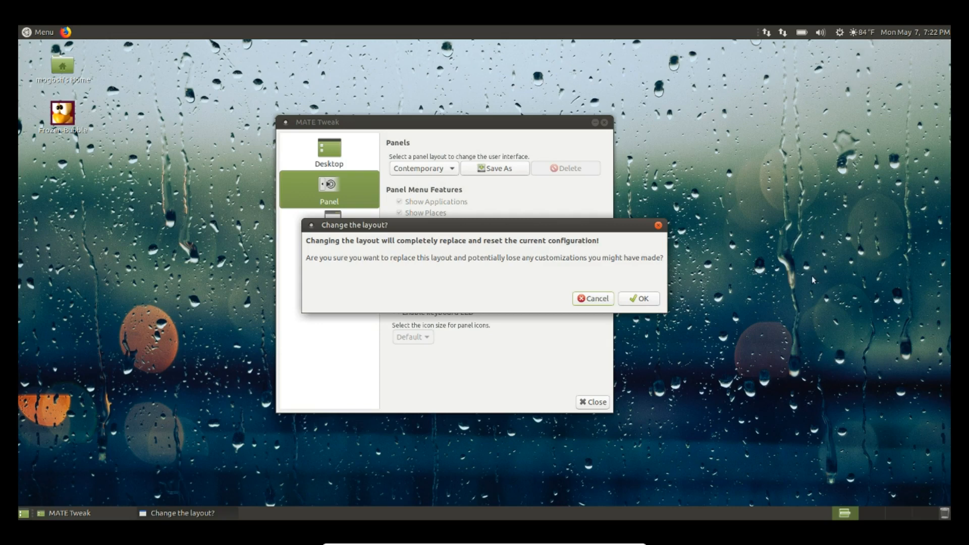
pyautogui.click(639, 299)
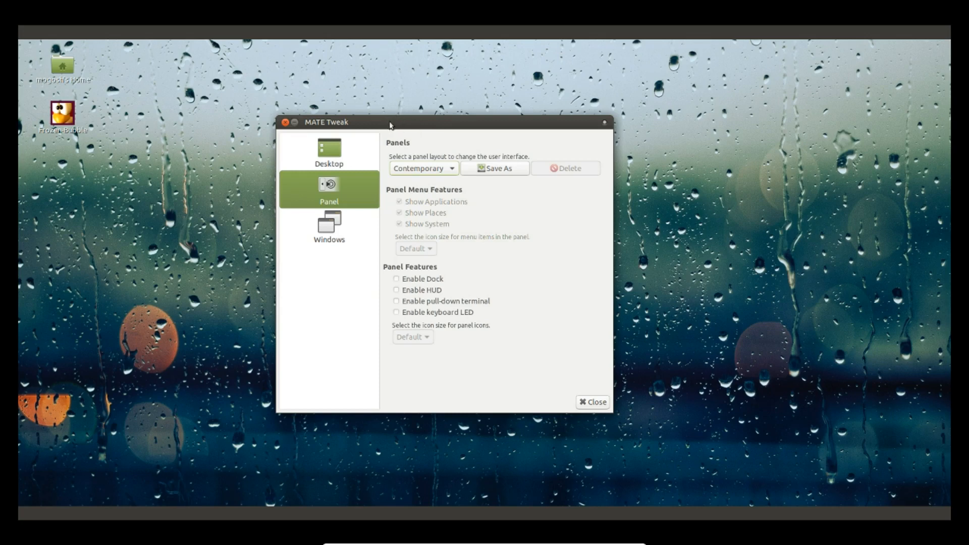
# Switch the panel layout to Redmond and confirm
pyautogui.click(454, 169)
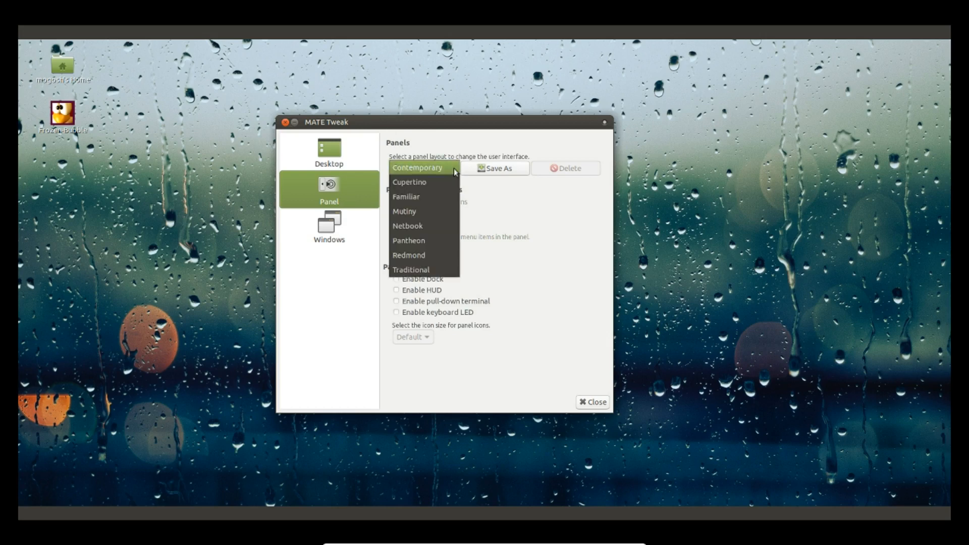
pyautogui.click(422, 258)
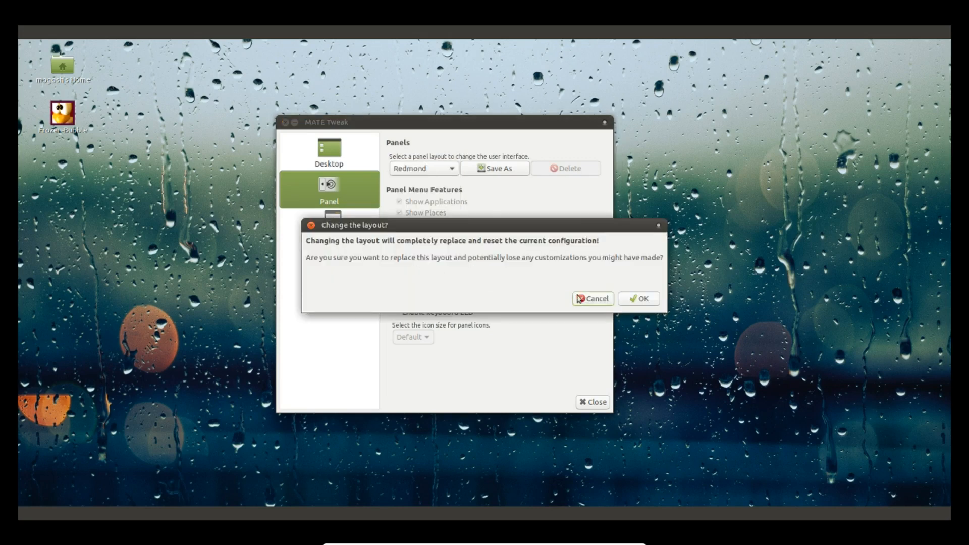
pyautogui.click(637, 299)
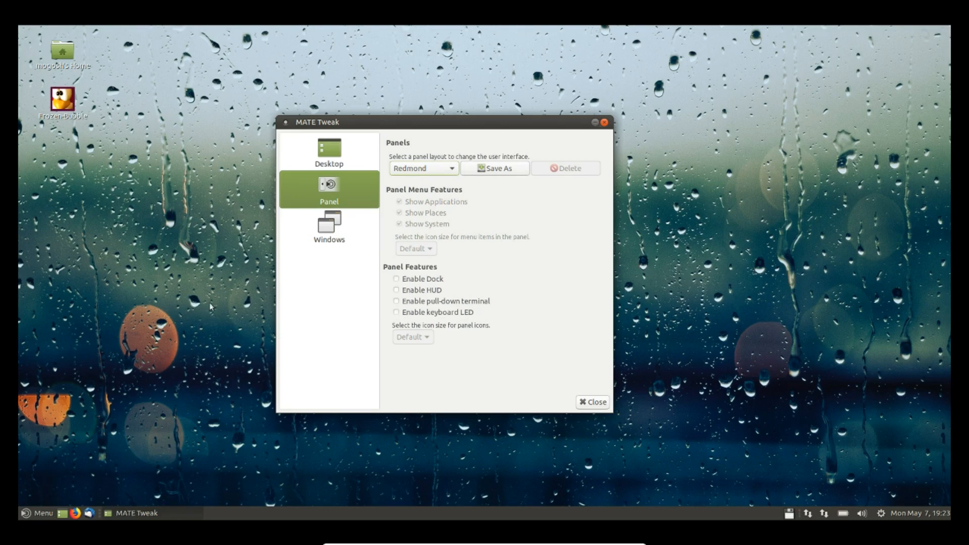
# Switch the panel layout to Pantheon and confirm
pyautogui.click(451, 169)
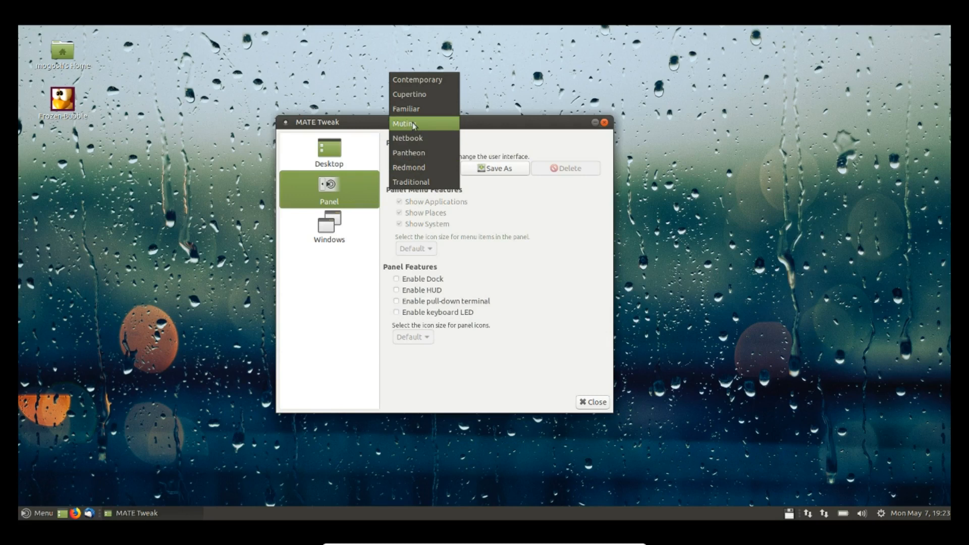
pyautogui.click(417, 154)
pyautogui.click(639, 298)
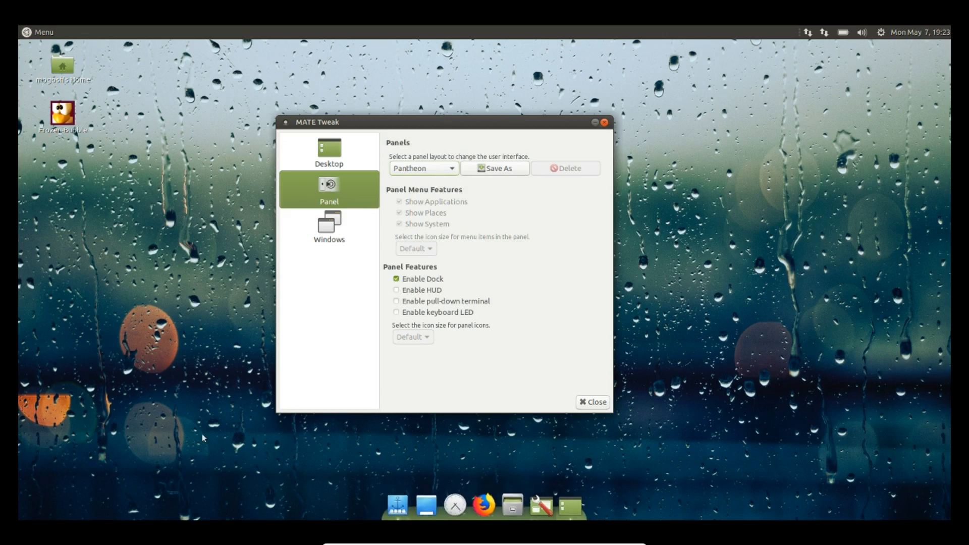
# Check the new applications menu, then switch the panel layout to Cupertino
pyautogui.click(44, 33)
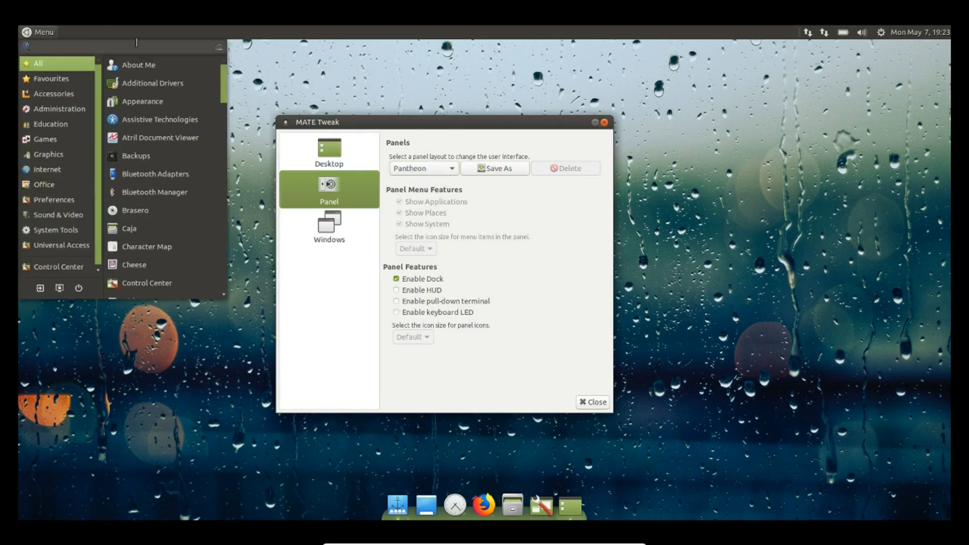
pyautogui.click(39, 36)
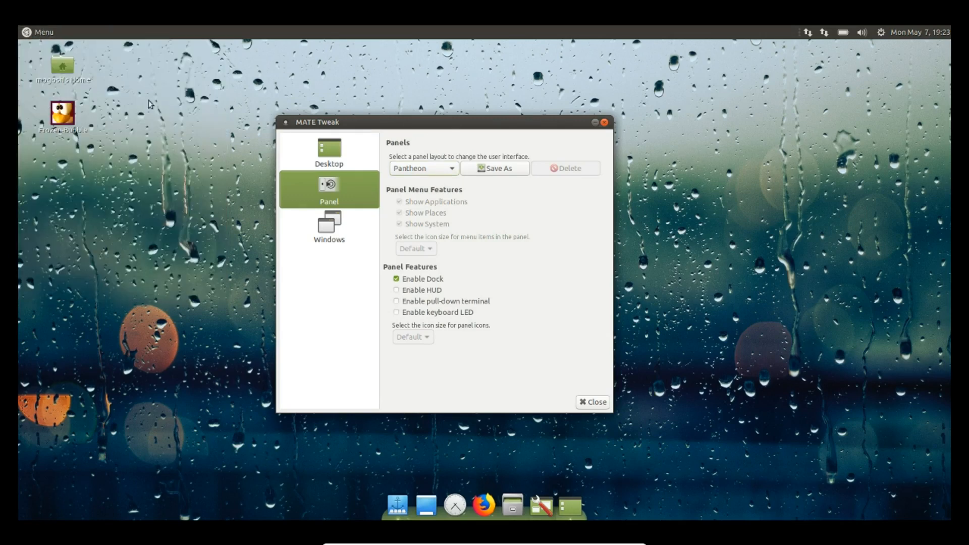
pyautogui.click(454, 171)
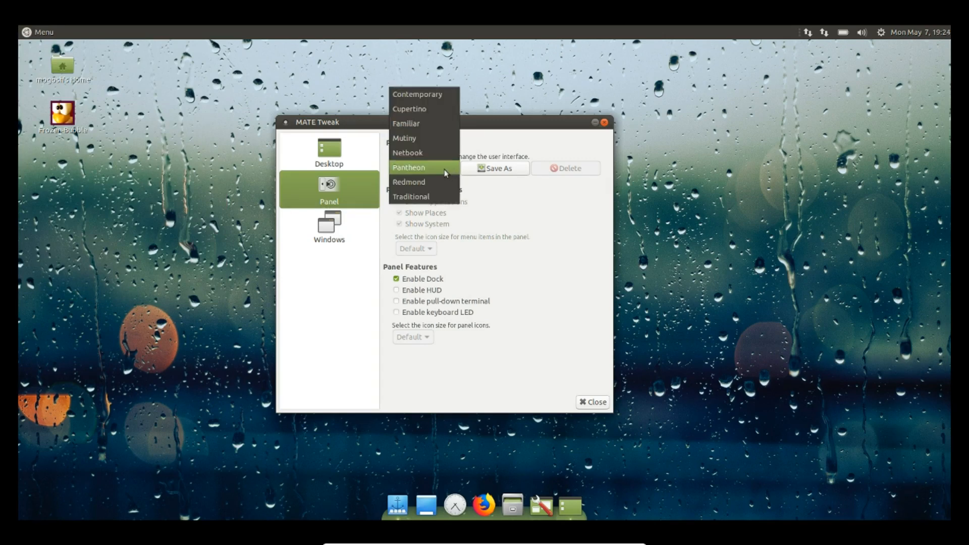
pyautogui.click(413, 109)
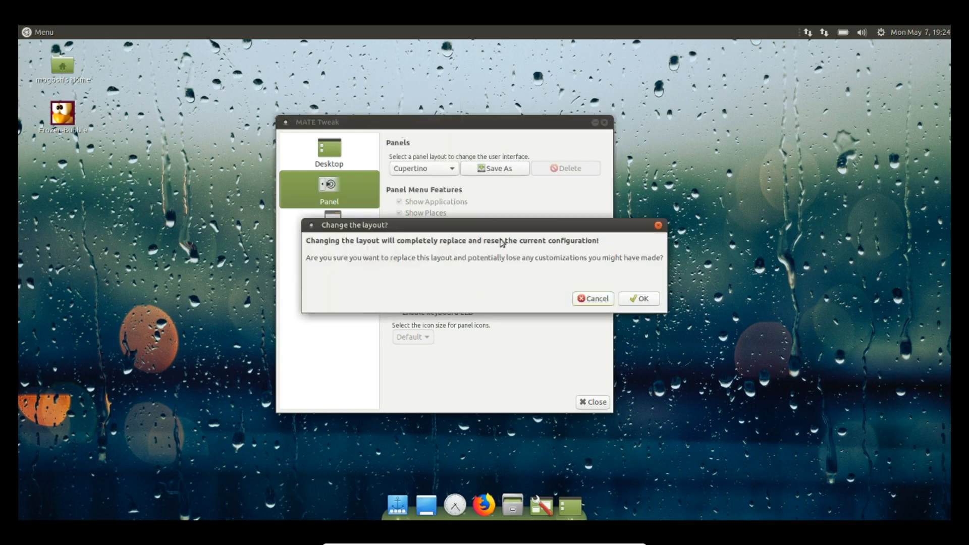
pyautogui.click(635, 301)
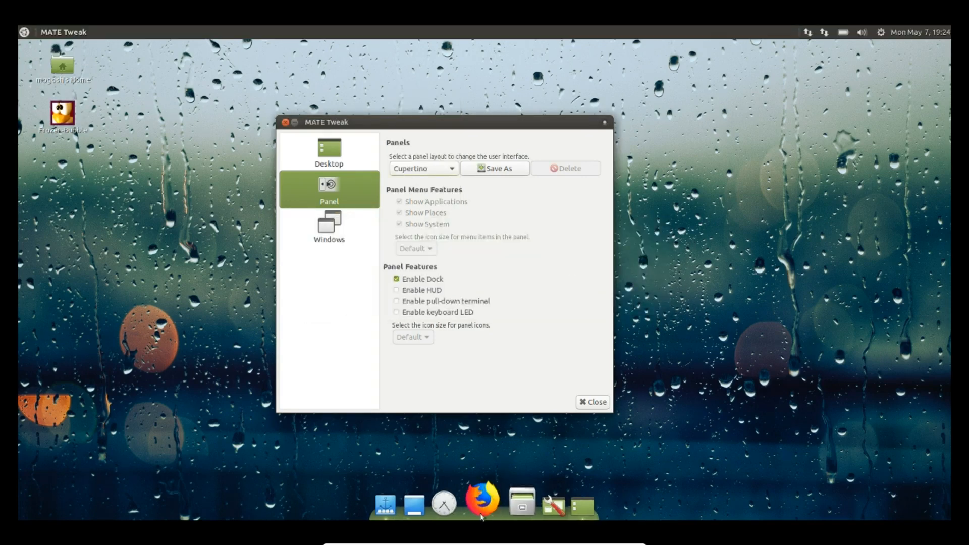
# Browse the full-screen application launcher, then close it to return to MATE Tweak
pyautogui.click(24, 32)
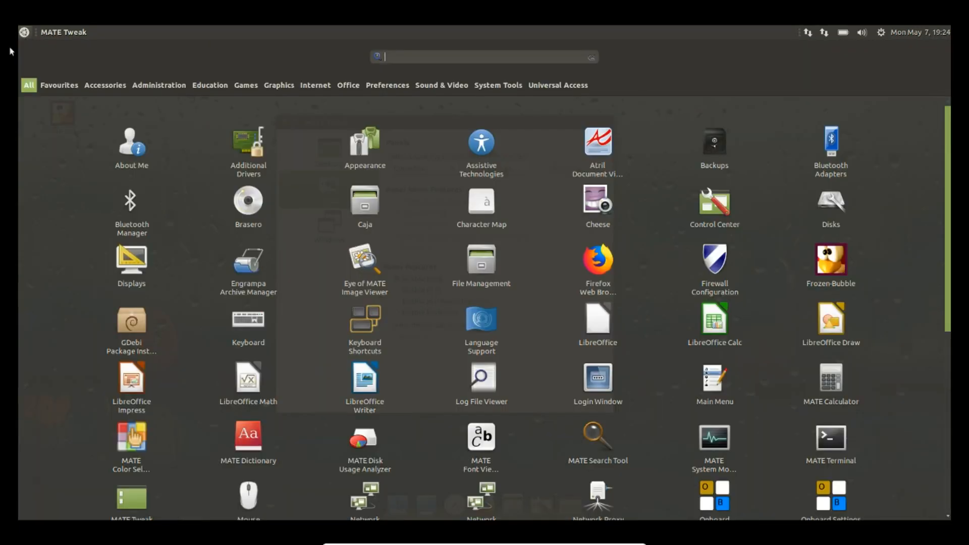
pyautogui.scroll(-7, 894, 239)
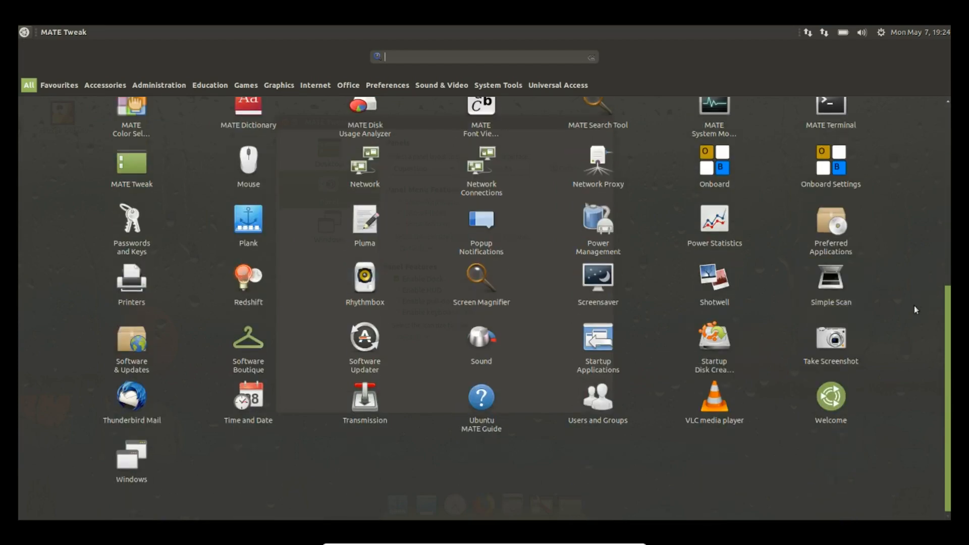
pyautogui.scroll(7, 914, 306)
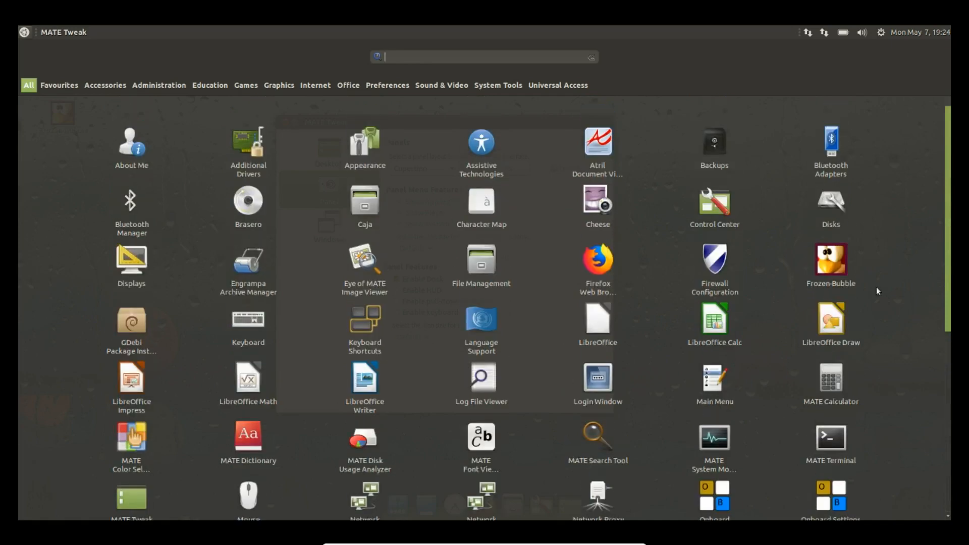
pyautogui.click(23, 33)
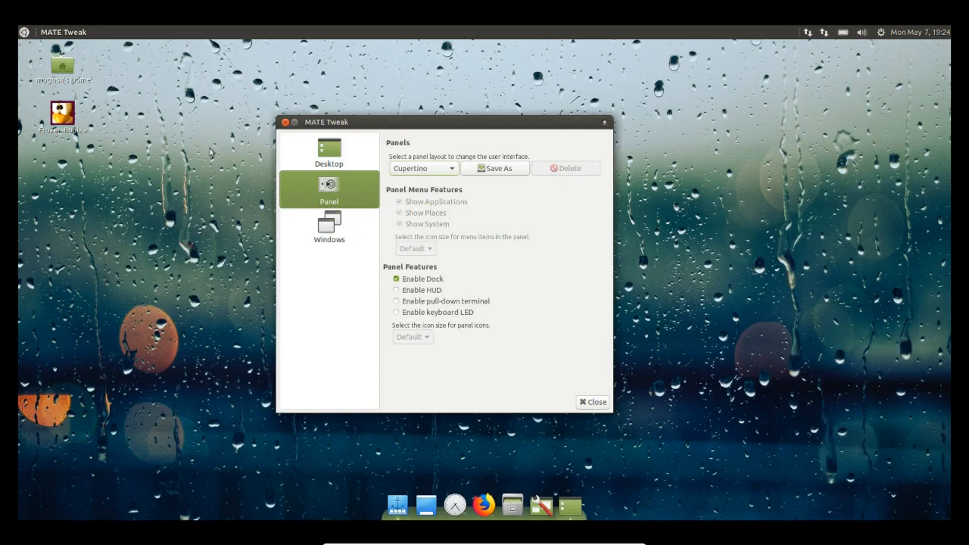
# Apply the Familiar panel layout, confirm it, and close MATE Tweak
pyautogui.click(452, 172)
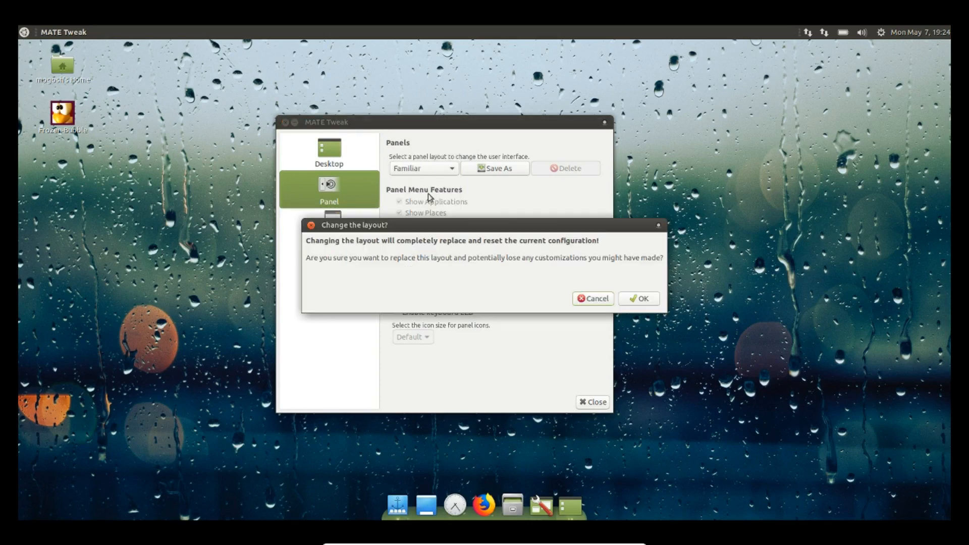
pyautogui.click(646, 301)
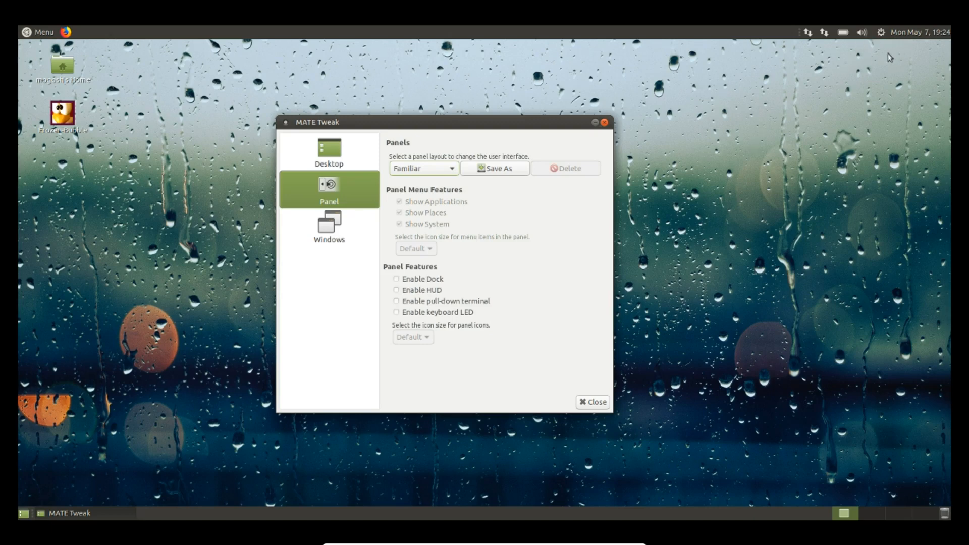
pyautogui.click(604, 123)
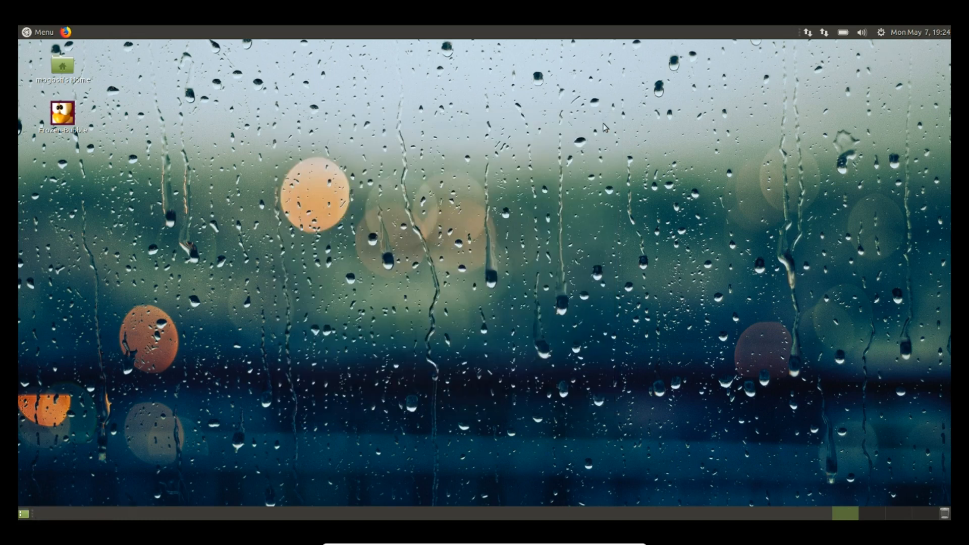
# In Clock Preferences, add Little Rock Air Force Base, Arkansas as the clock location
pyautogui.rightClick(911, 32)
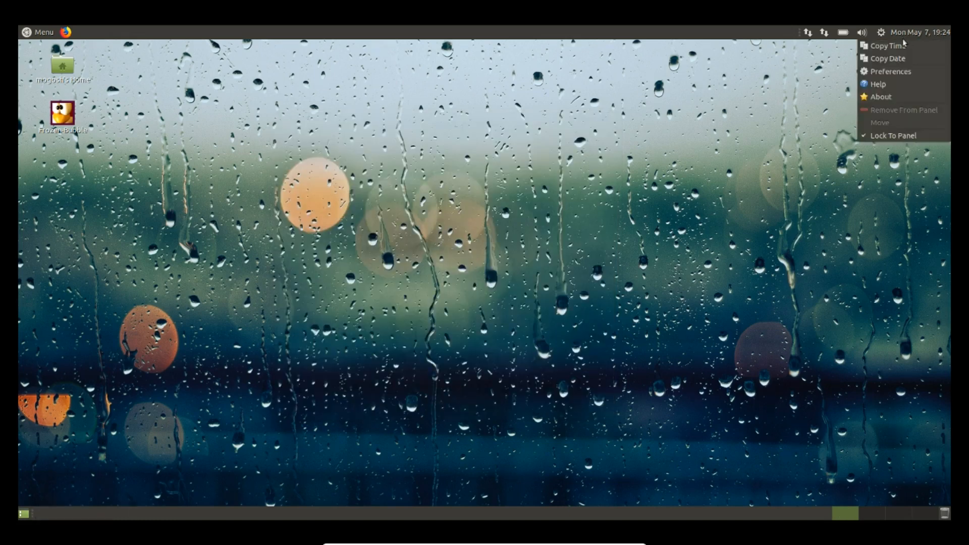
pyautogui.click(895, 72)
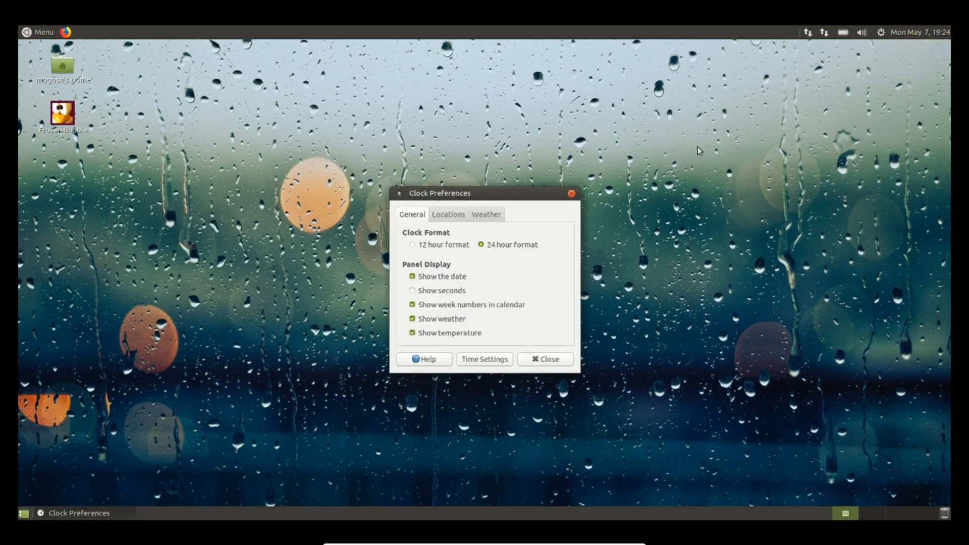
pyautogui.click(444, 214)
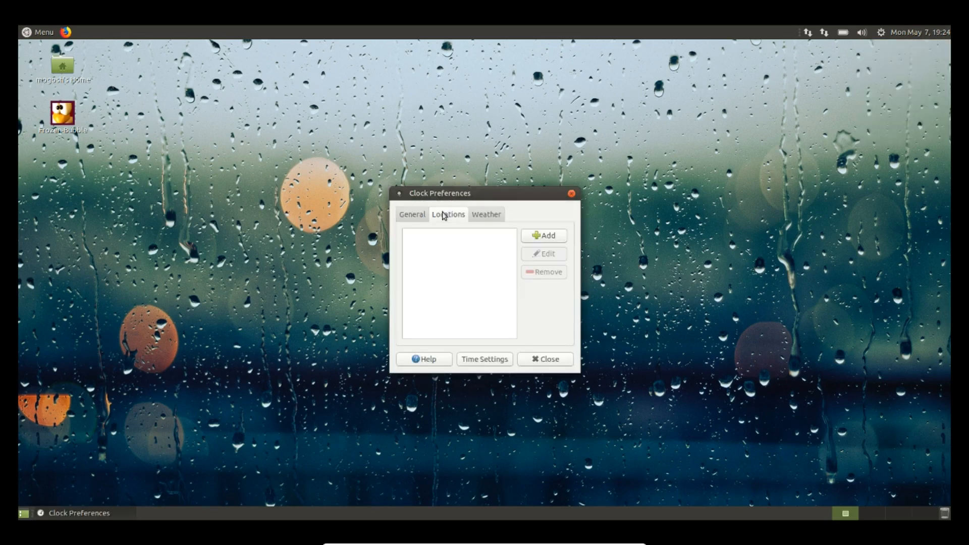
pyautogui.click(537, 238)
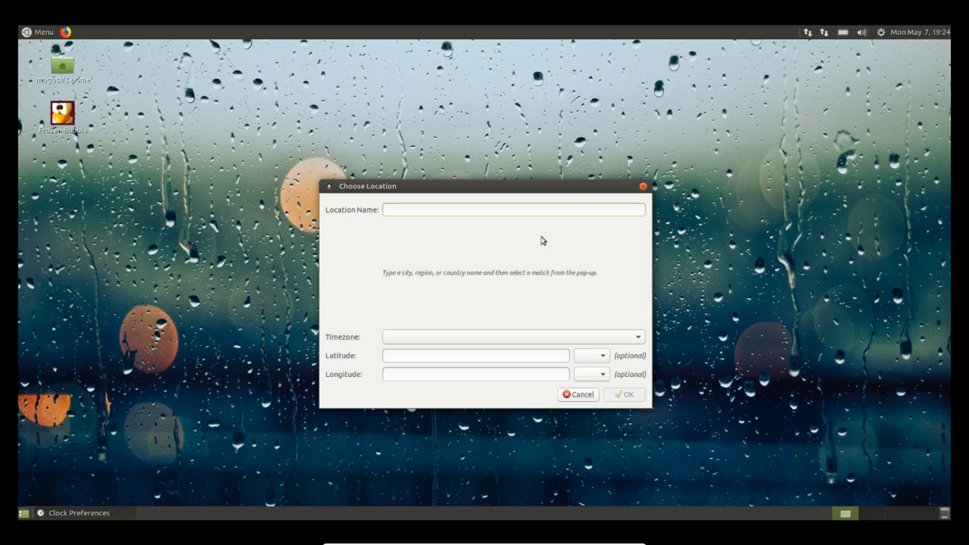
pyautogui.write('little rock')
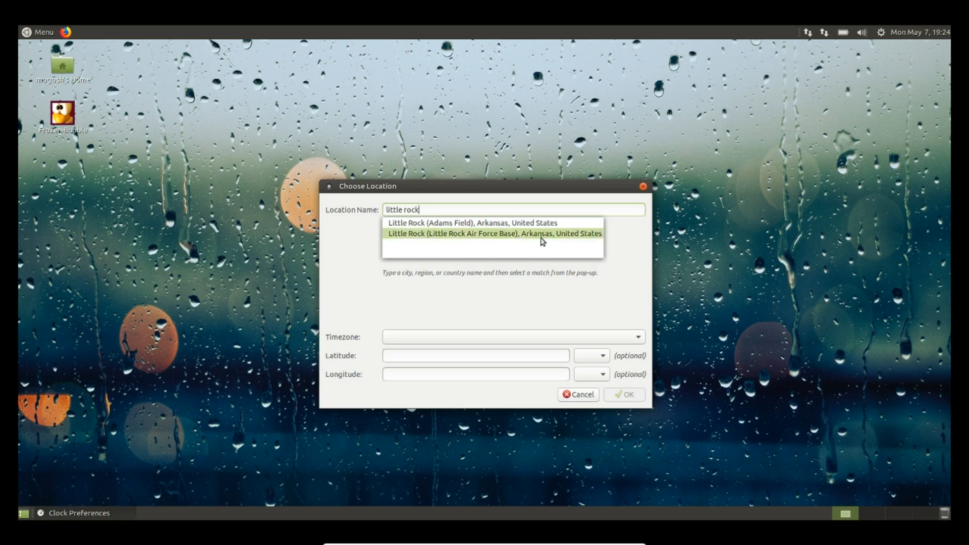
pyautogui.click(540, 236)
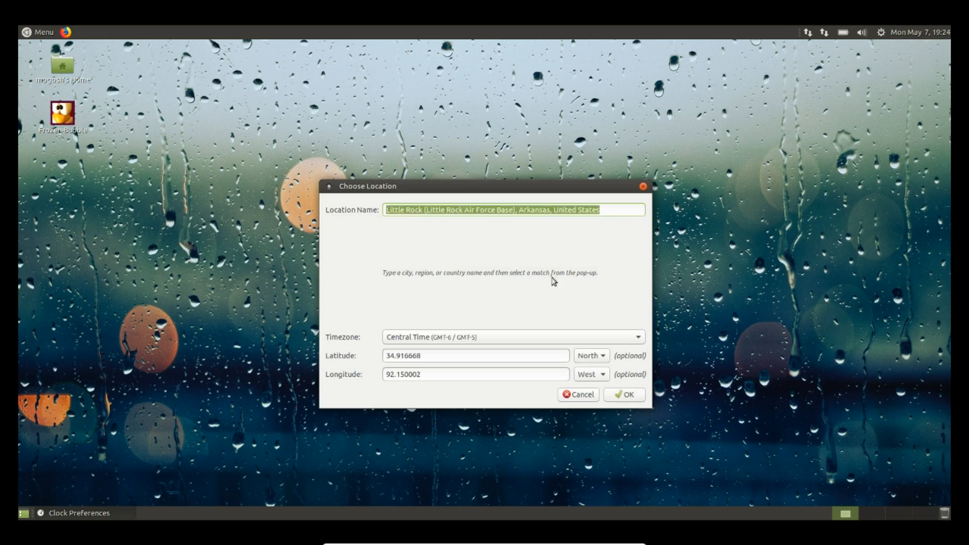
pyautogui.click(624, 395)
# Set the weather units to F and mph, then close Clock Preferences
pyautogui.click(486, 215)
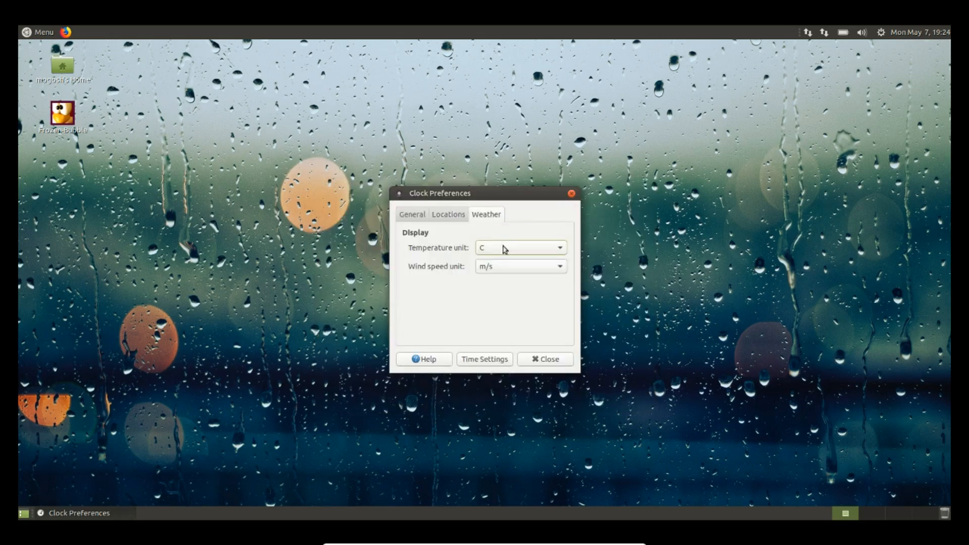
pyautogui.click(561, 252)
pyautogui.click(549, 257)
pyautogui.click(563, 268)
pyautogui.click(528, 296)
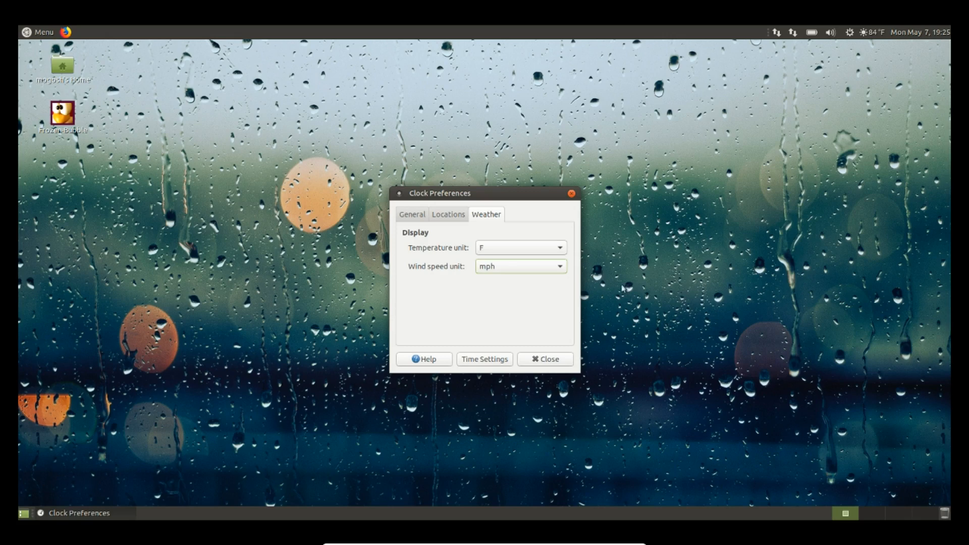
pyautogui.click(556, 361)
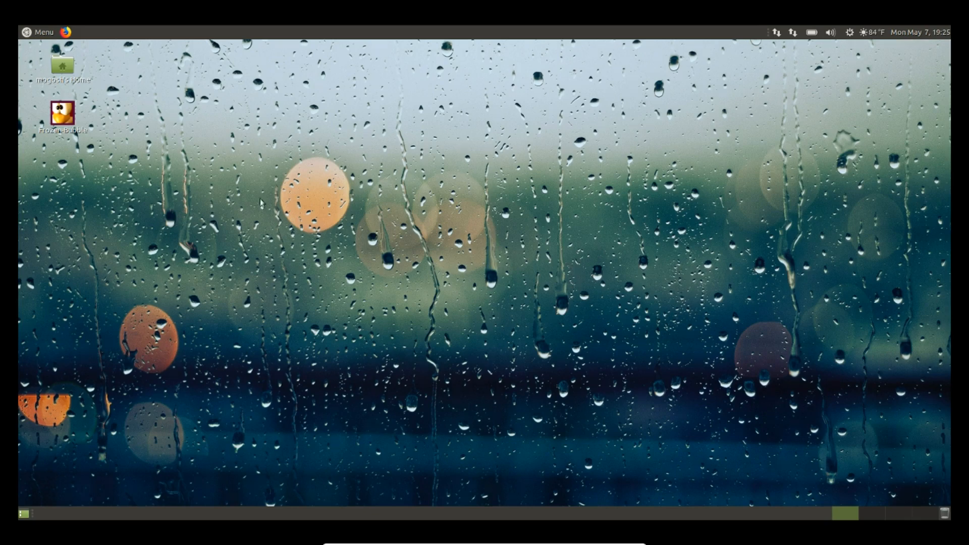
# Relaunch Software Boutique from the applications menu's All list
pyautogui.click(44, 34)
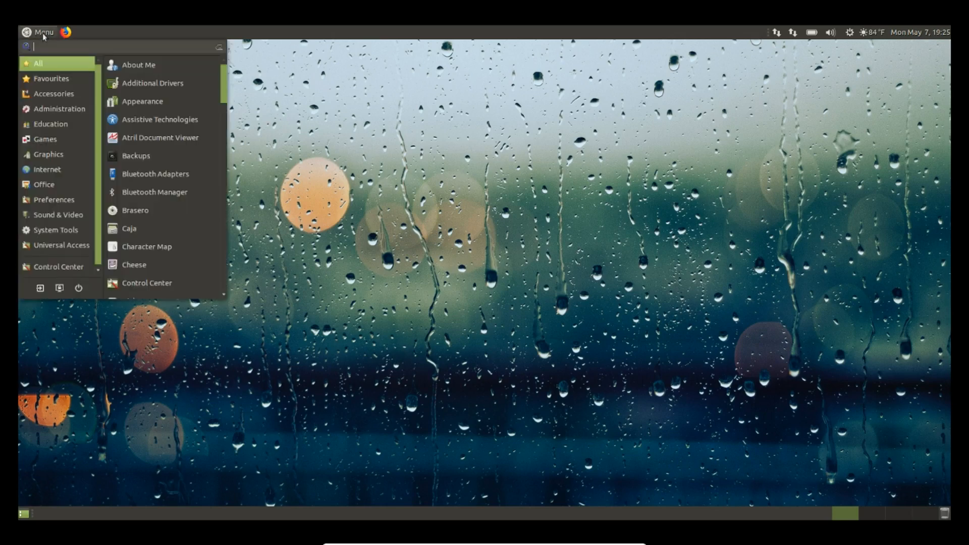
pyautogui.scroll(-20, 145, 203)
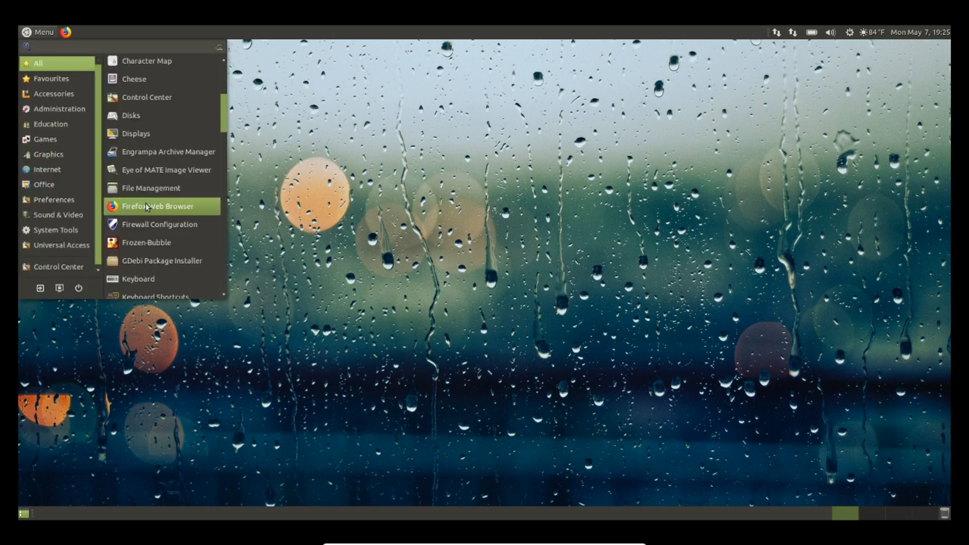
pyautogui.scroll(-10, 146, 203)
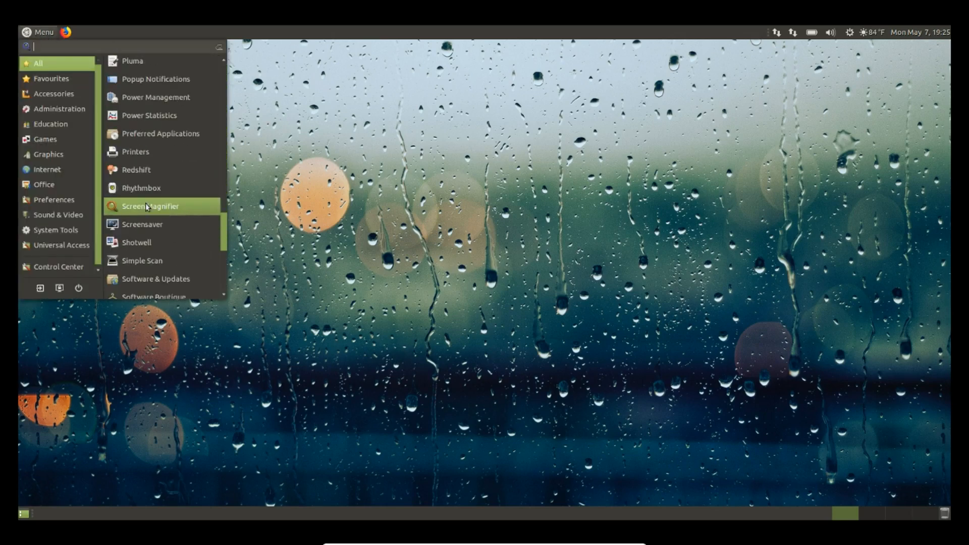
pyautogui.scroll(-5, 173, 198)
pyautogui.scroll(-2, 173, 198)
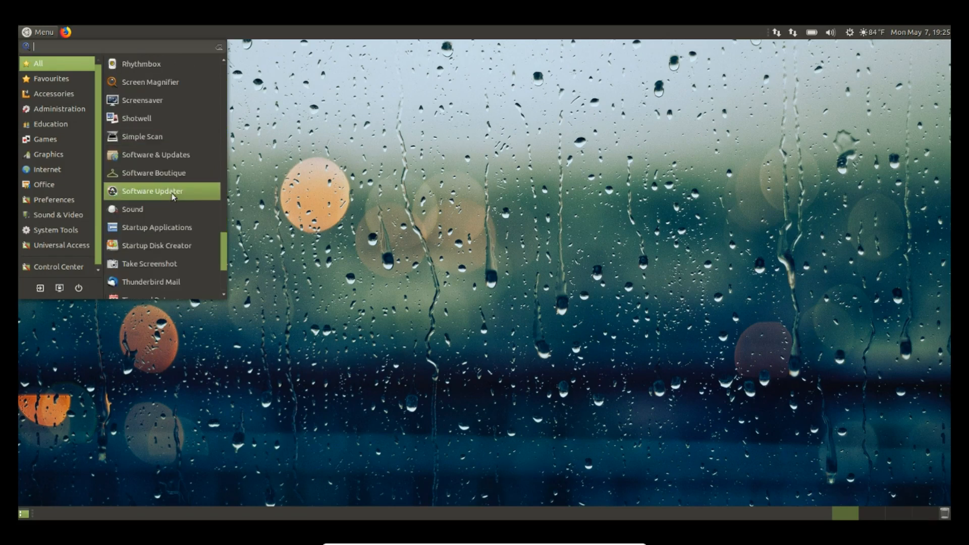
pyautogui.click(146, 176)
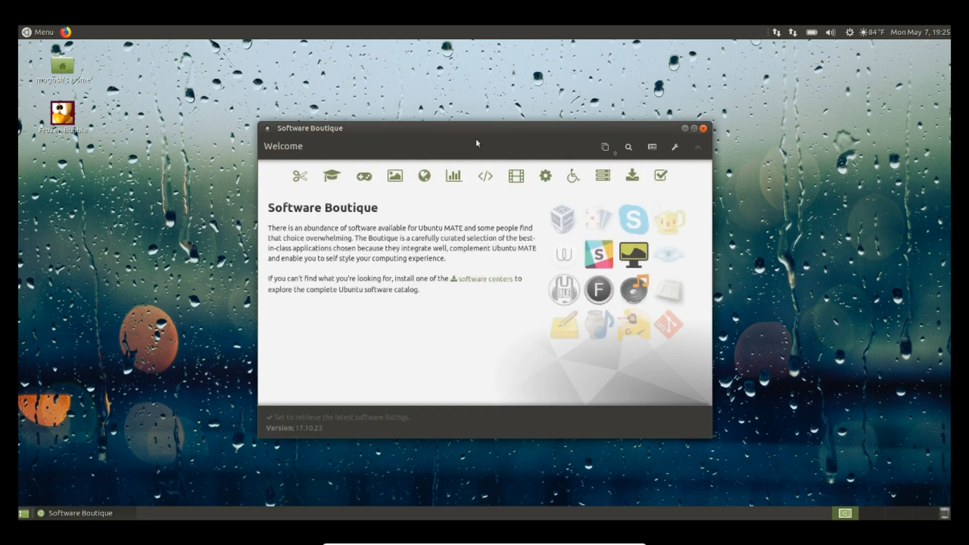
# Search Software Boutique for 'virtual box' and scroll the results down to Oracle VirtualBox
pyautogui.click(628, 147)
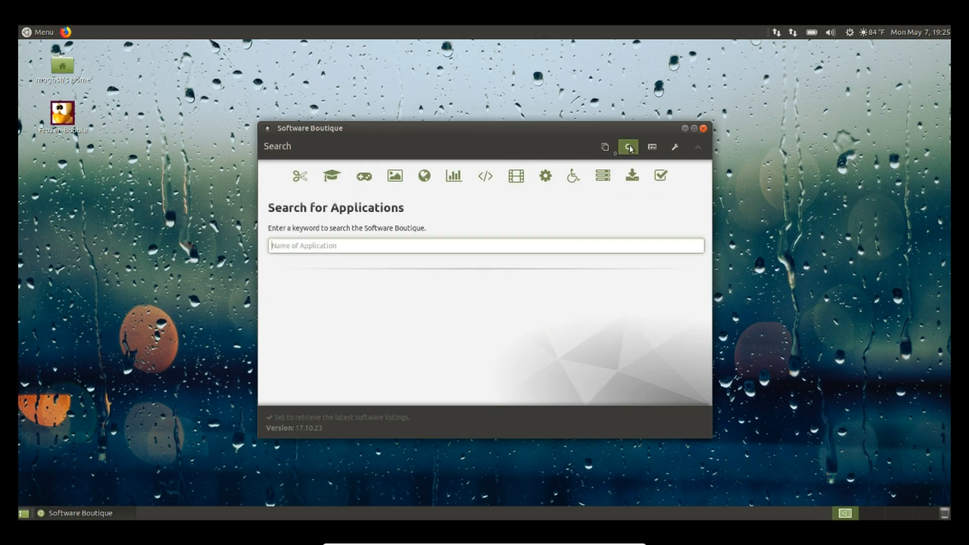
pyautogui.write('virtual box')
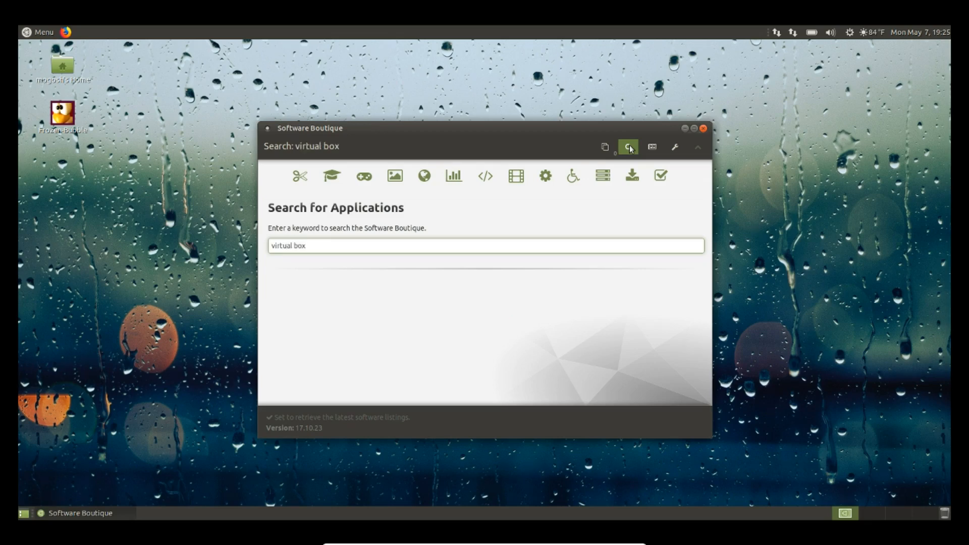
pyautogui.press('Return')
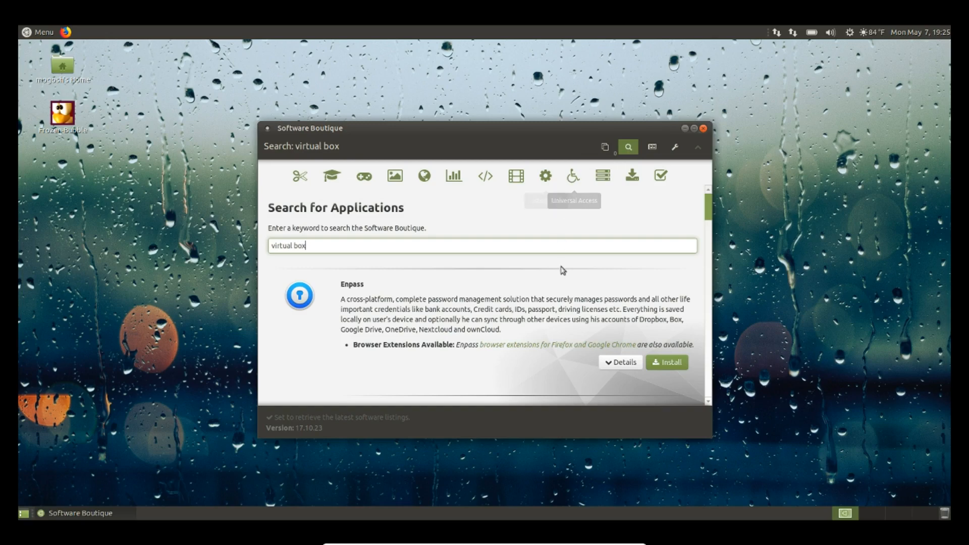
pyautogui.scroll(-10, 562, 271)
pyautogui.scroll(-10, 563, 272)
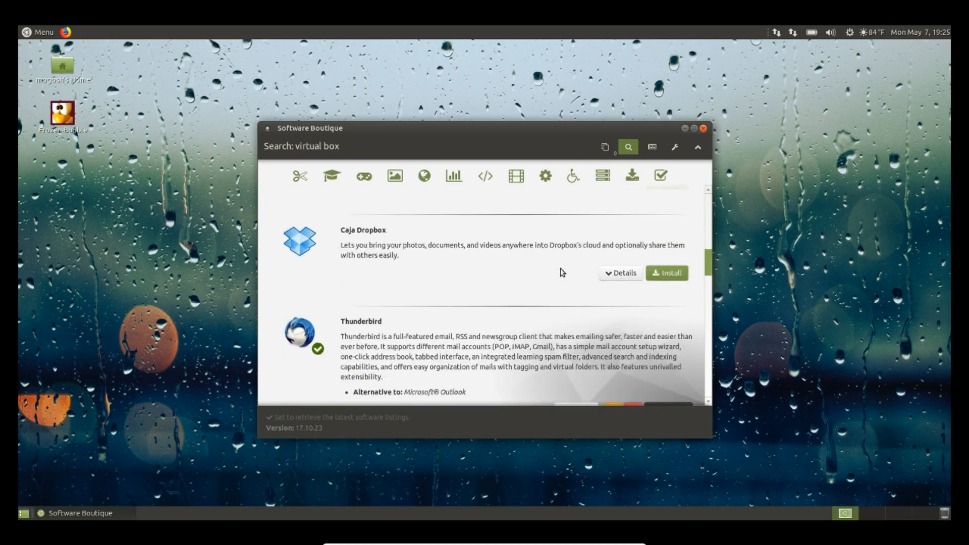
pyautogui.scroll(-3, 562, 272)
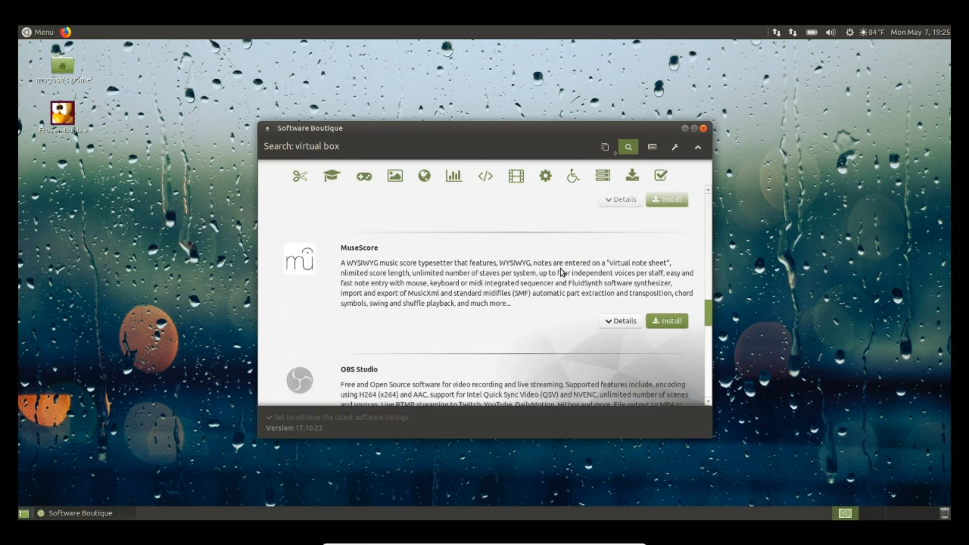
pyautogui.scroll(3, 562, 272)
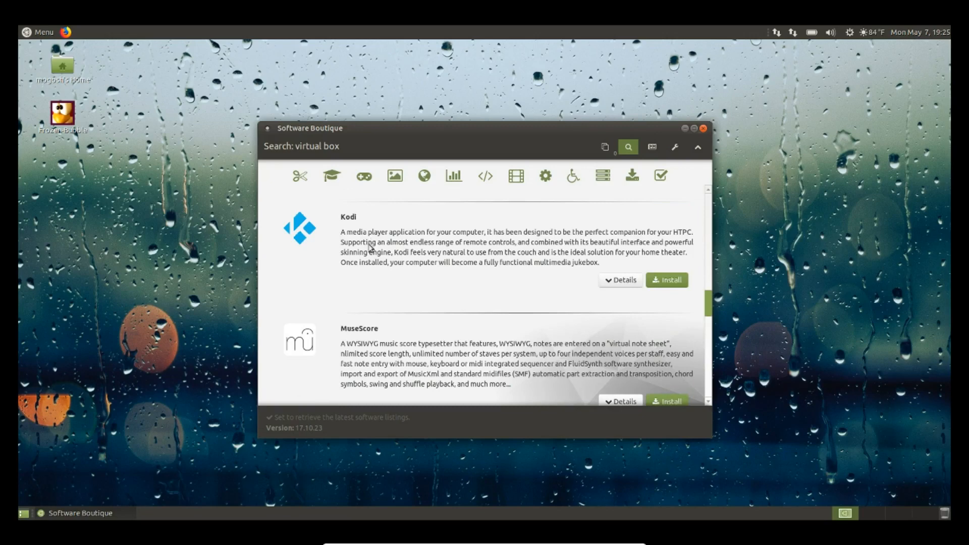
pyautogui.scroll(-8, 399, 248)
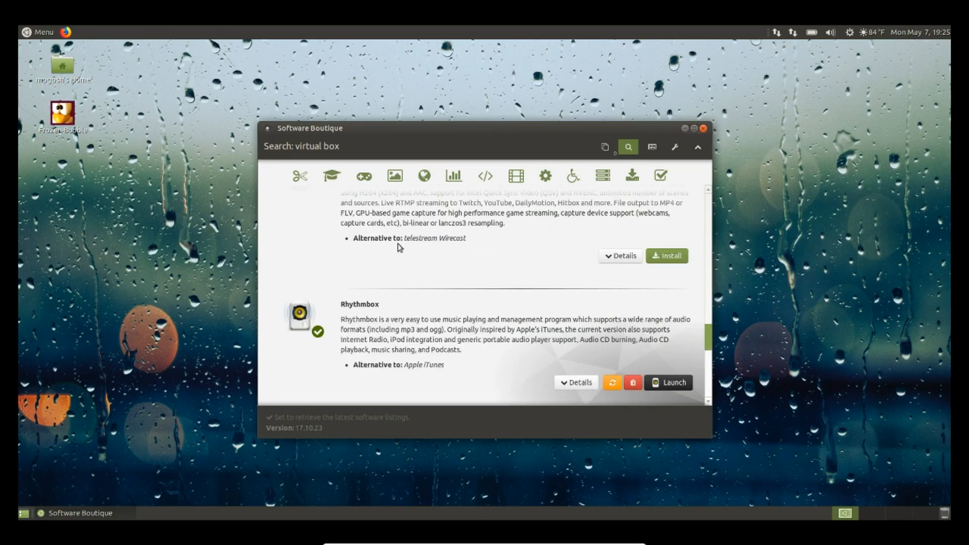
pyautogui.scroll(2, 398, 248)
pyautogui.scroll(-5, 398, 247)
pyautogui.scroll(-5, 398, 248)
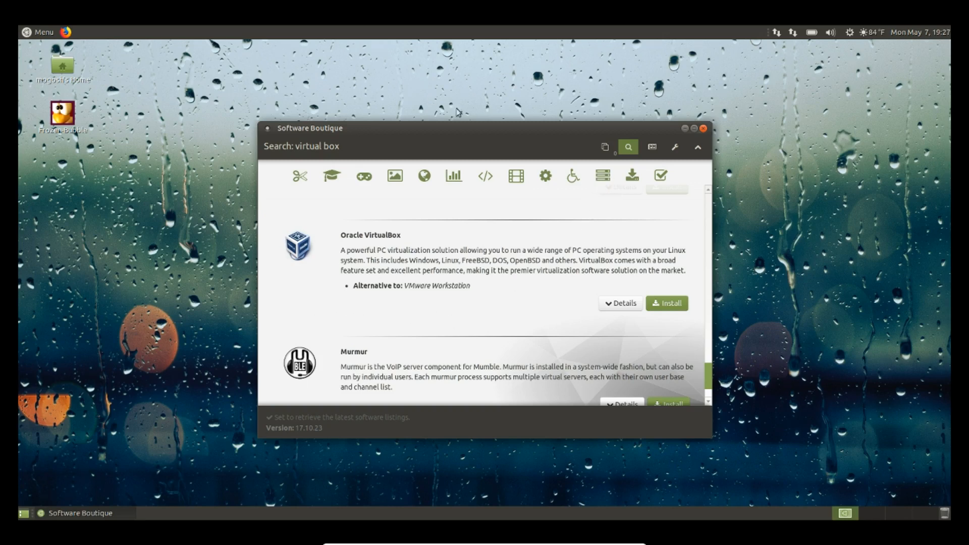
# Close the Software Boutique window to return to the rain-wallpaper desktop
pyautogui.click(704, 129)
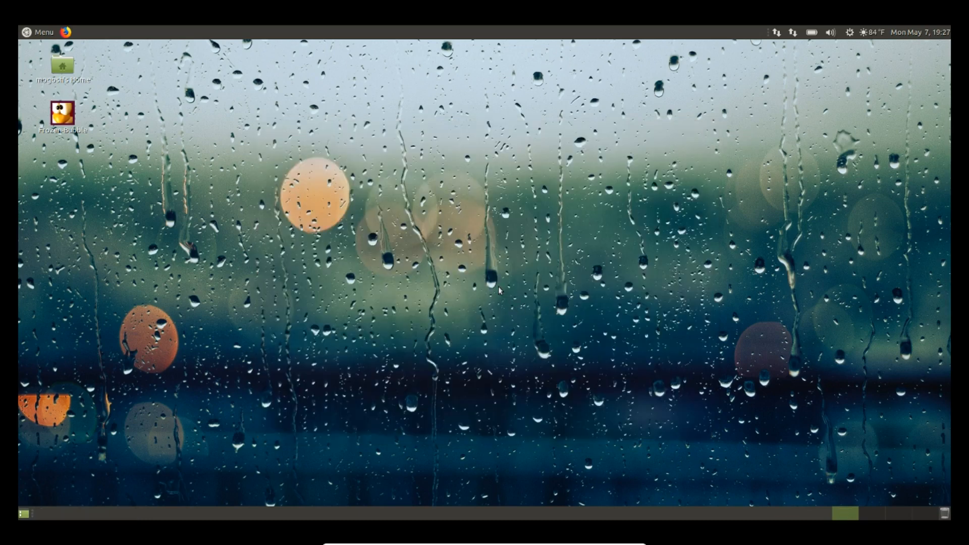